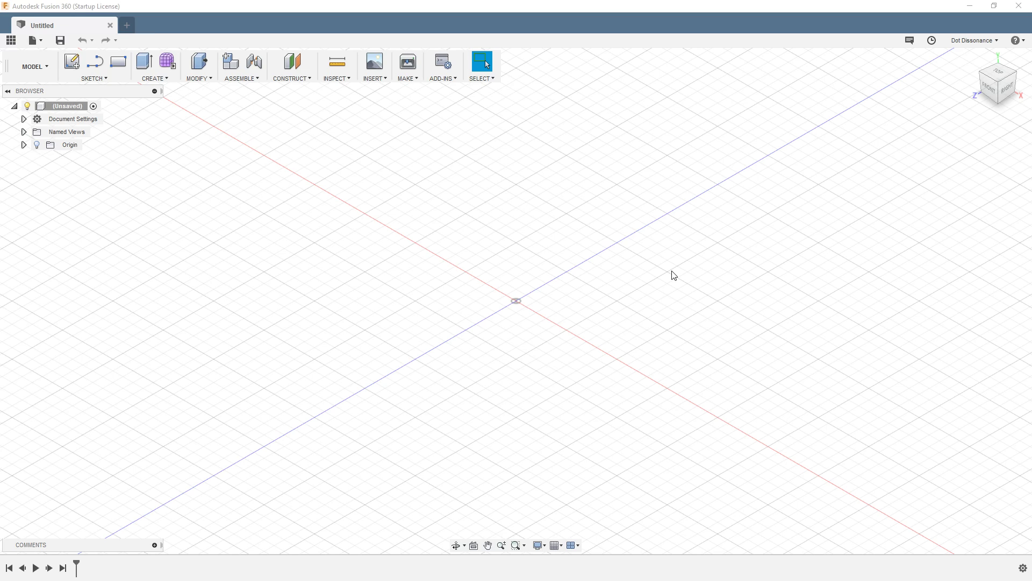
Check the Notification Center for messages and close it
{"action": "left_click", "coordinate": [910, 39]}
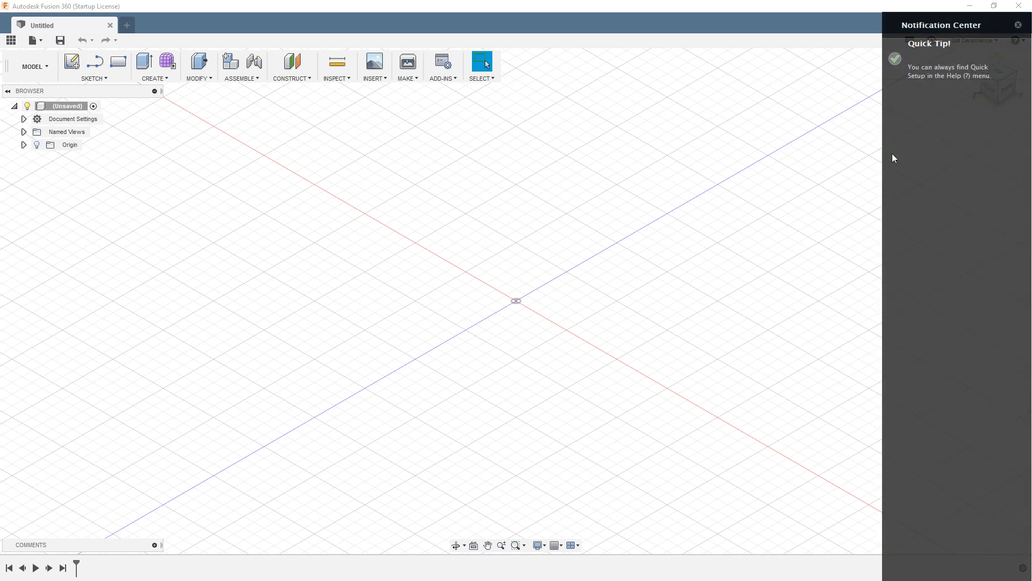
{"action": "left_click", "coordinate": [1019, 26]}
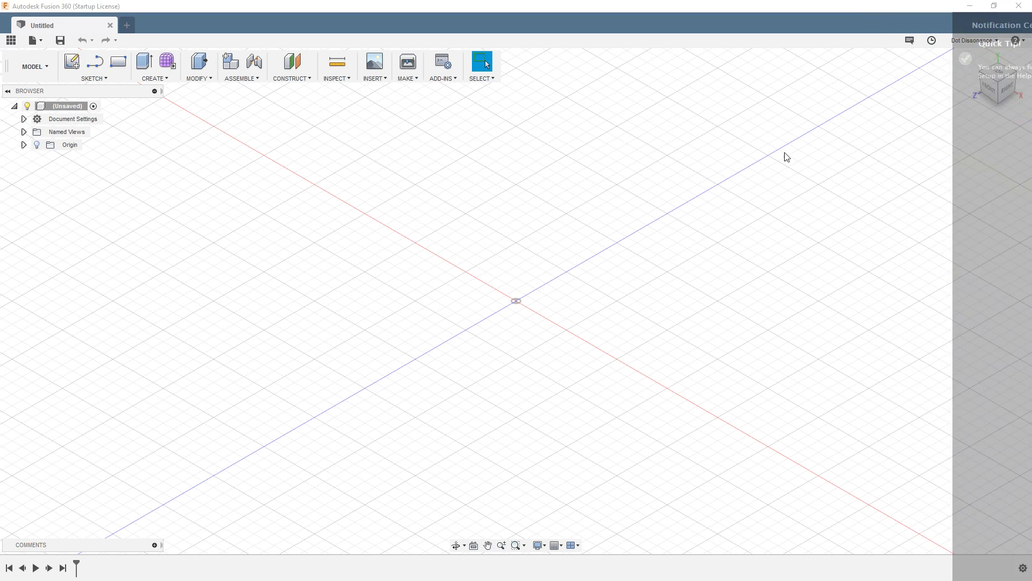
Switch the session to working offline and back to working online
{"action": "left_click", "coordinate": [934, 40]}
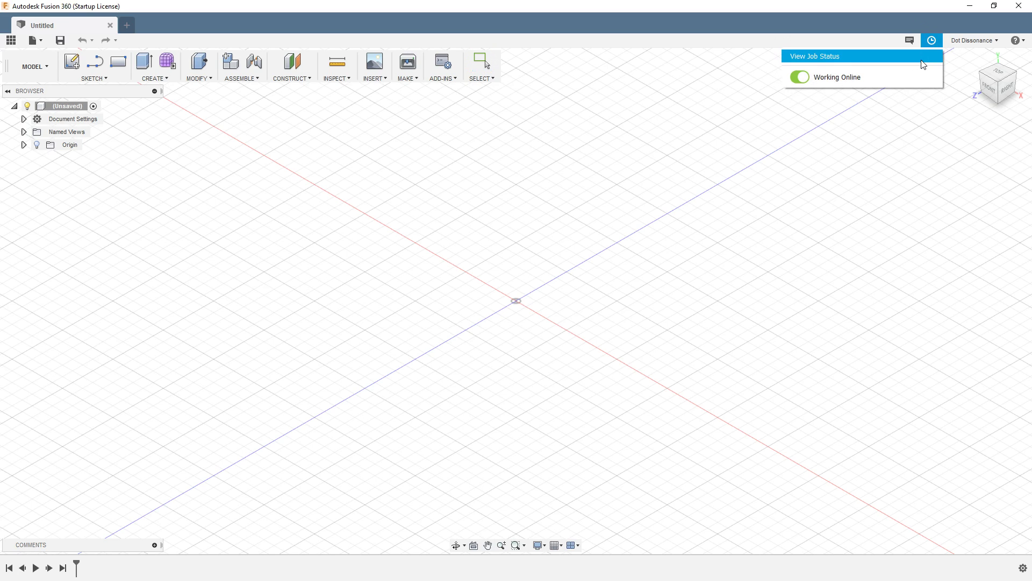
{"action": "left_click", "coordinate": [801, 81]}
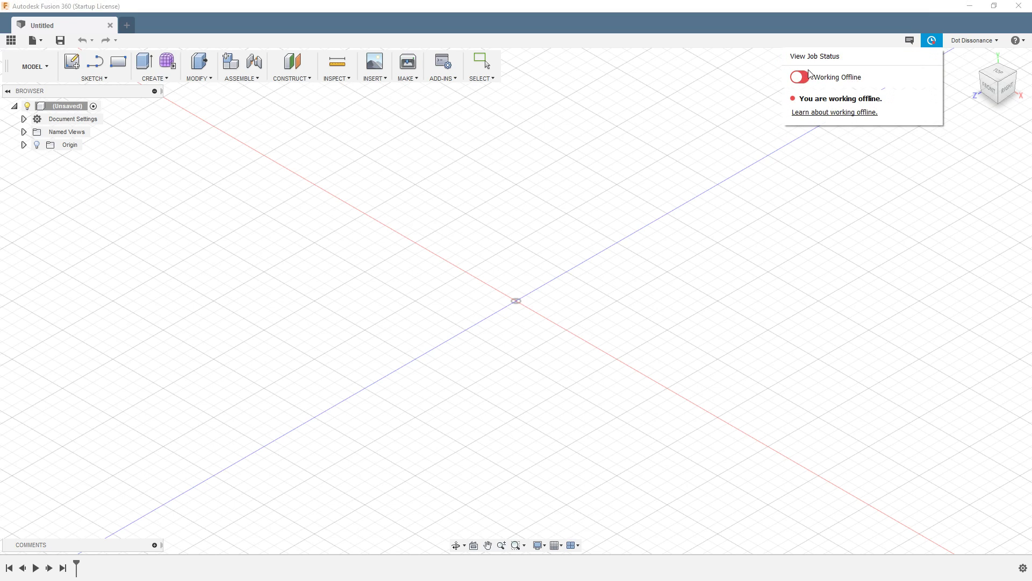
{"action": "left_click", "coordinate": [809, 80]}
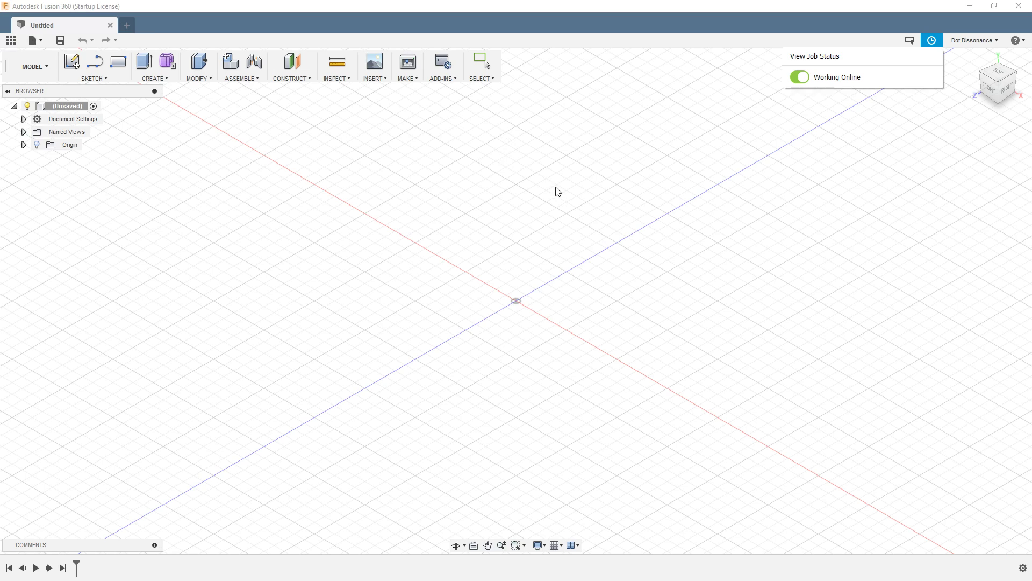
{"action": "left_click", "coordinate": [826, 178]}
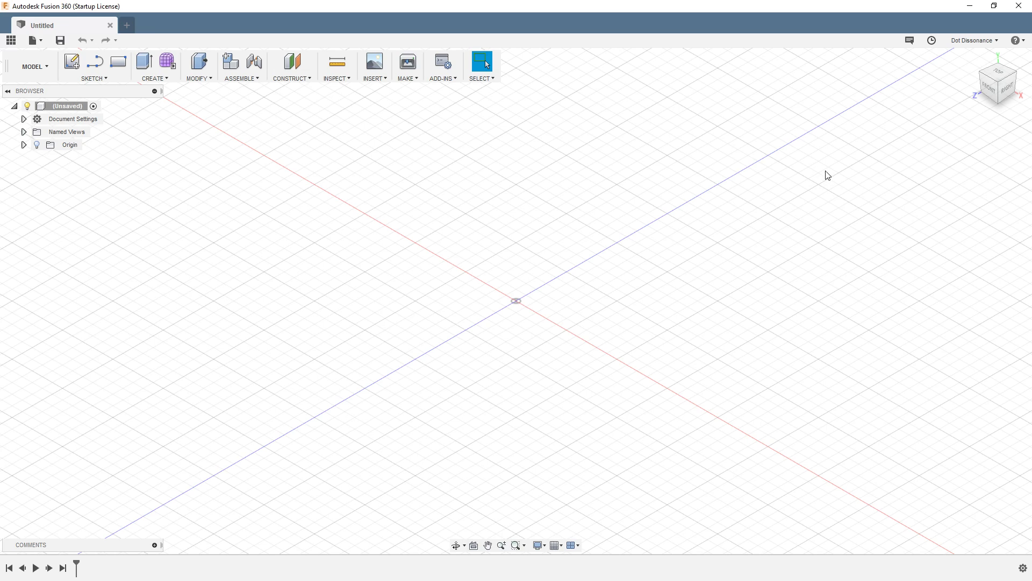
Look over the available help resources and the account options
{"action": "left_click", "coordinate": [1022, 40]}
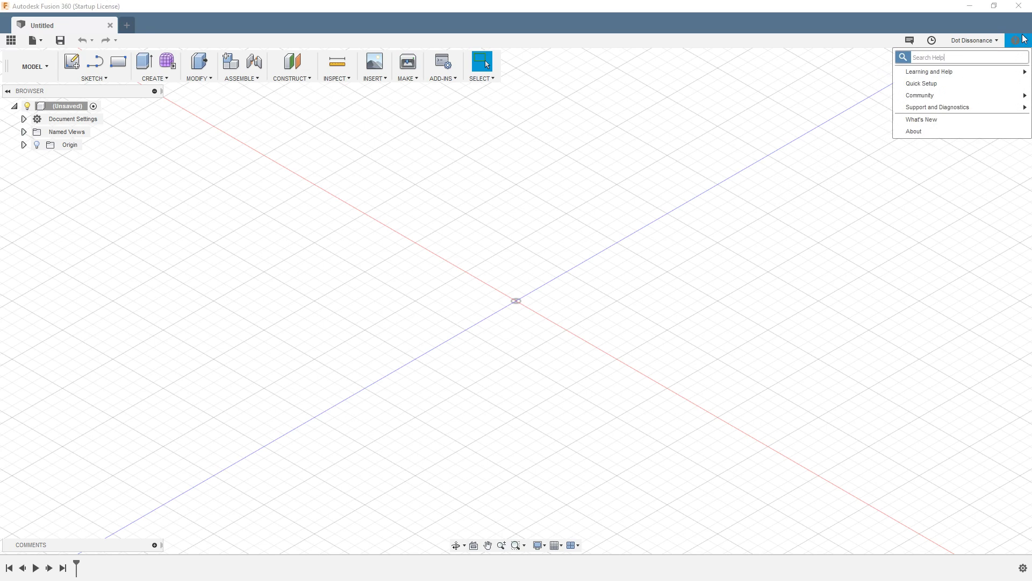
{"action": "left_click", "coordinate": [879, 271]}
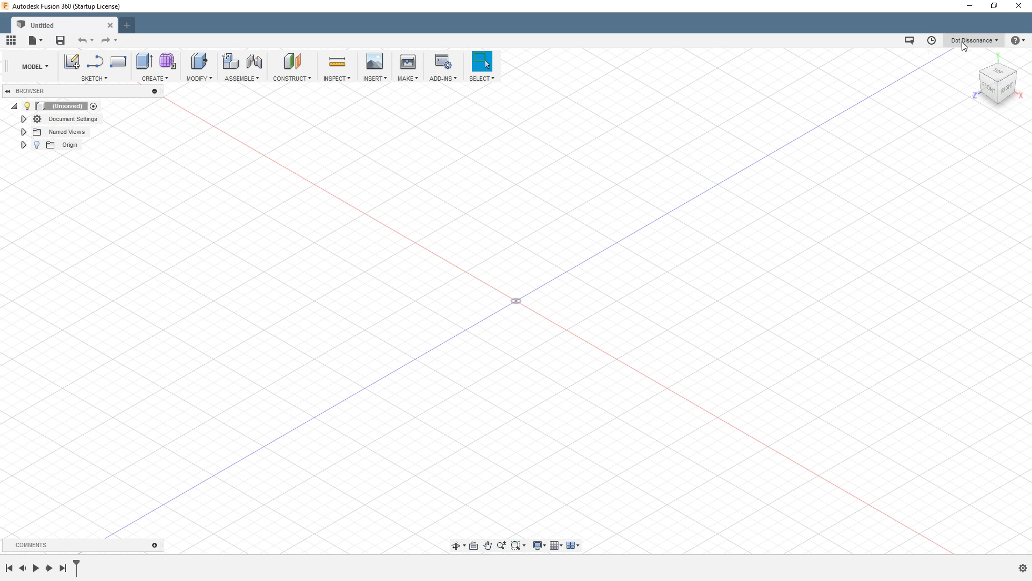
{"action": "left_click", "coordinate": [995, 41]}
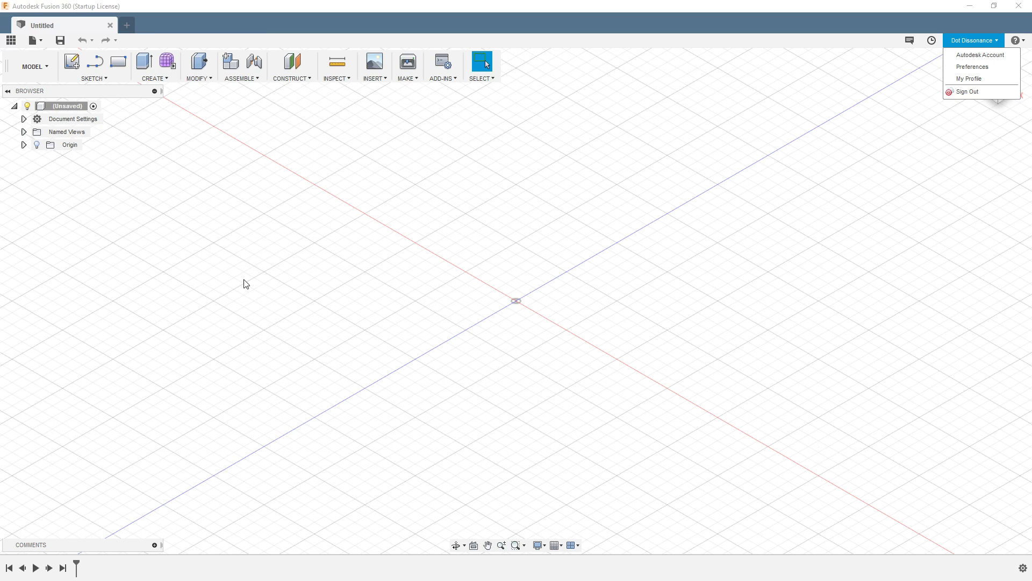
{"action": "left_click", "coordinate": [915, 255]}
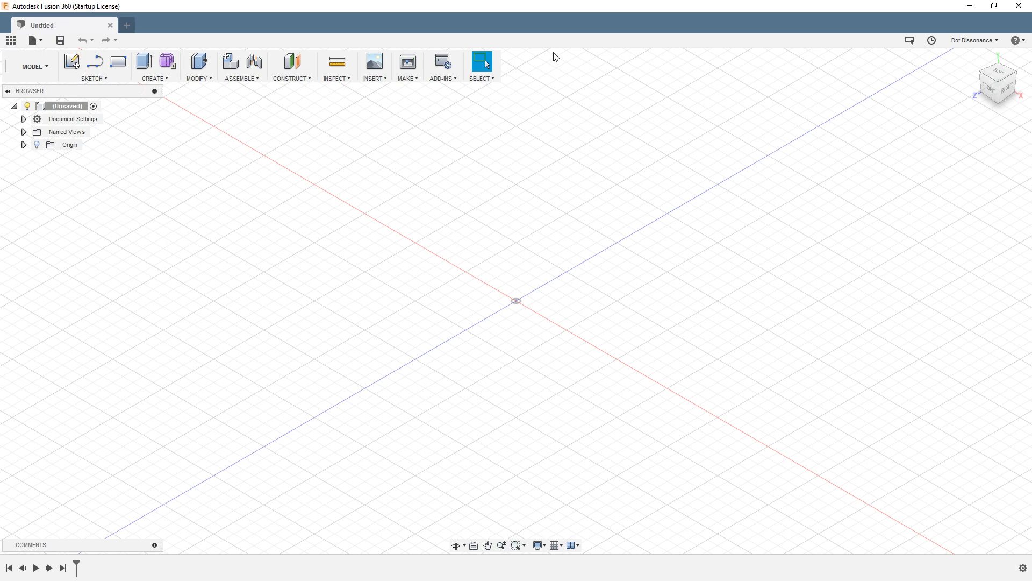
Look over the list of workspaces and the data stored in My First Project
{"action": "left_click", "coordinate": [48, 70]}
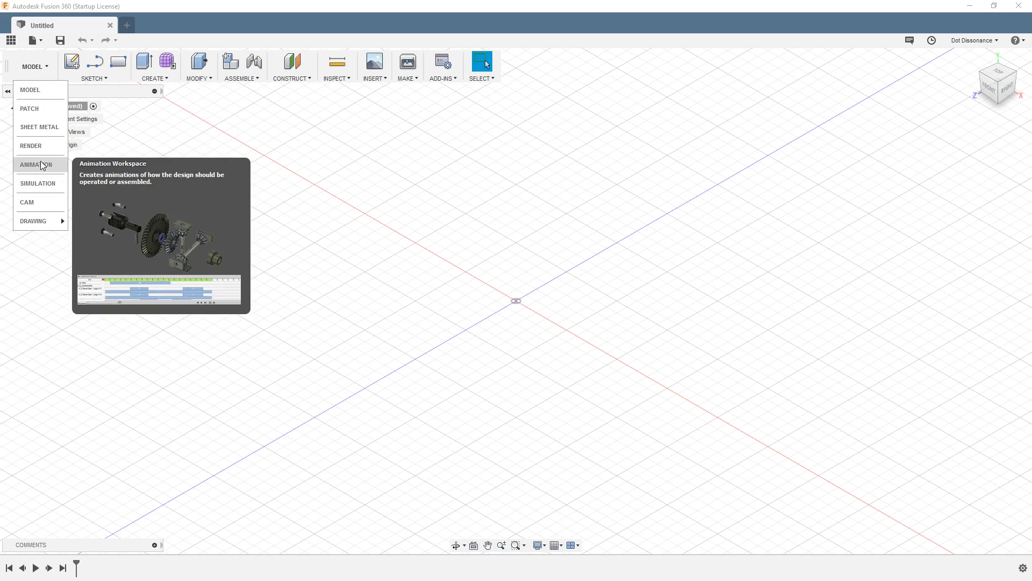
{"action": "left_click", "coordinate": [331, 195]}
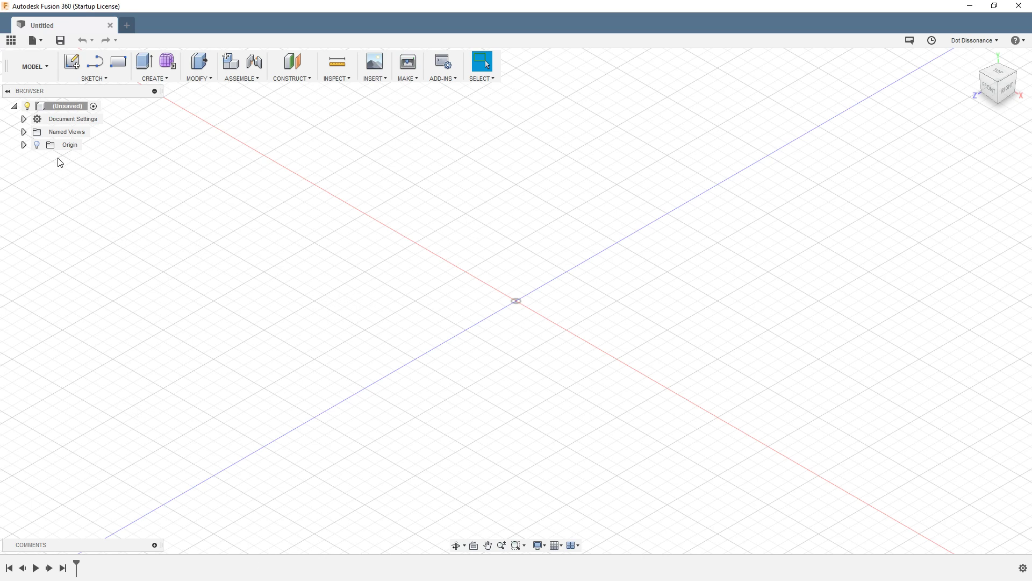
{"action": "left_click", "coordinate": [11, 41]}
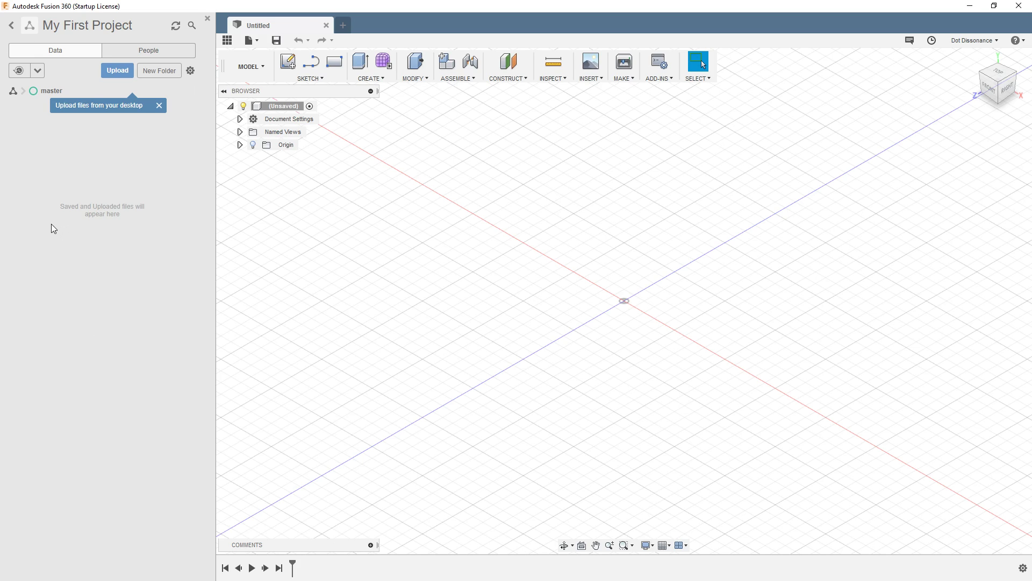
{"action": "left_click", "coordinate": [228, 41]}
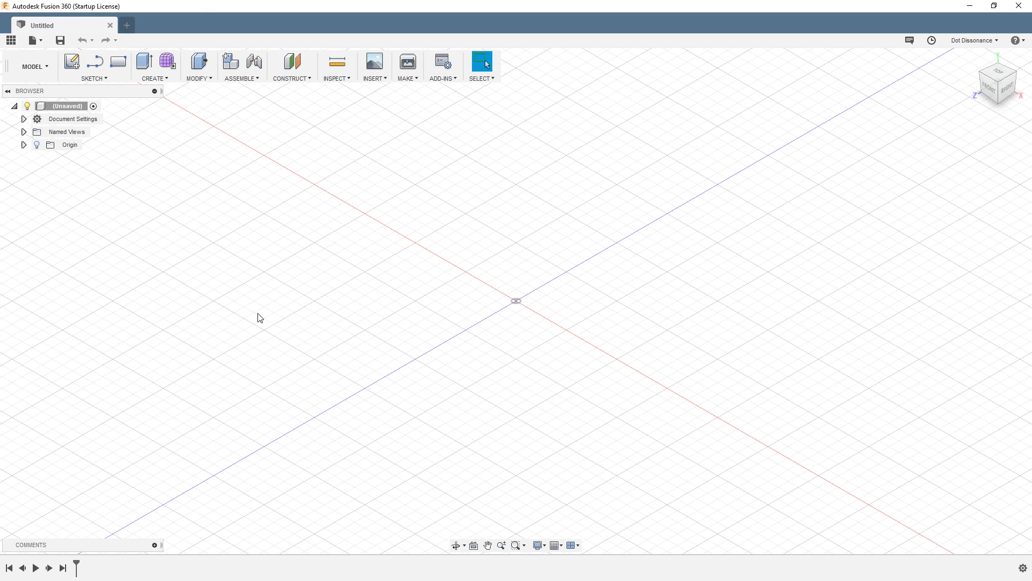
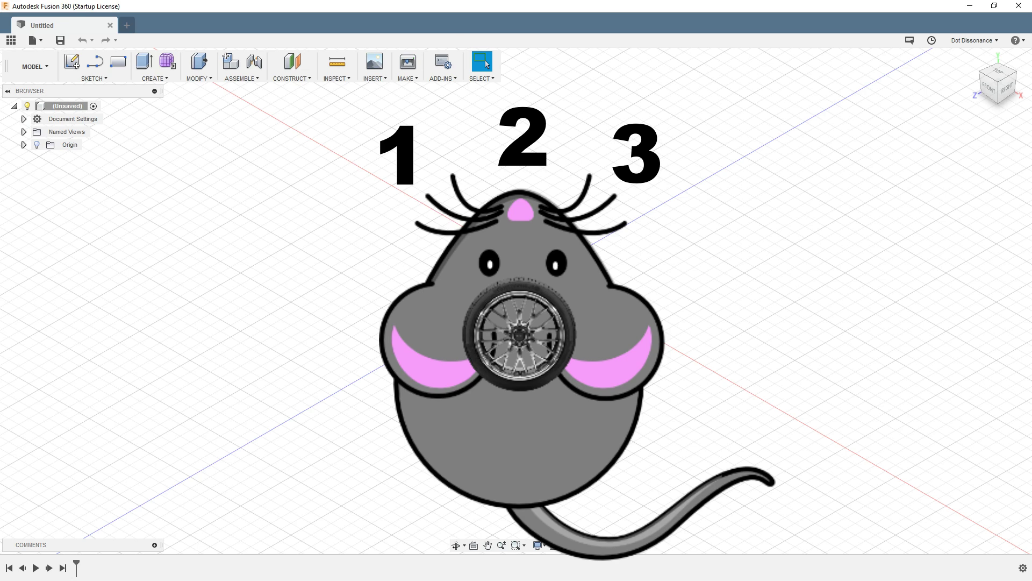
Try out panning, window selection and the sketch marking menu on the empty canvas
{"action": "mouse_move", "coordinate": [539, 230]}
{"action": "middle_mouse_down"}
{"action": "mouse_move", "coordinate": [557, 188]}
{"action": "mouse_move", "coordinate": [512, 219]}
{"action": "mouse_move", "coordinate": [540, 214]}
{"action": "middle_mouse_up"}
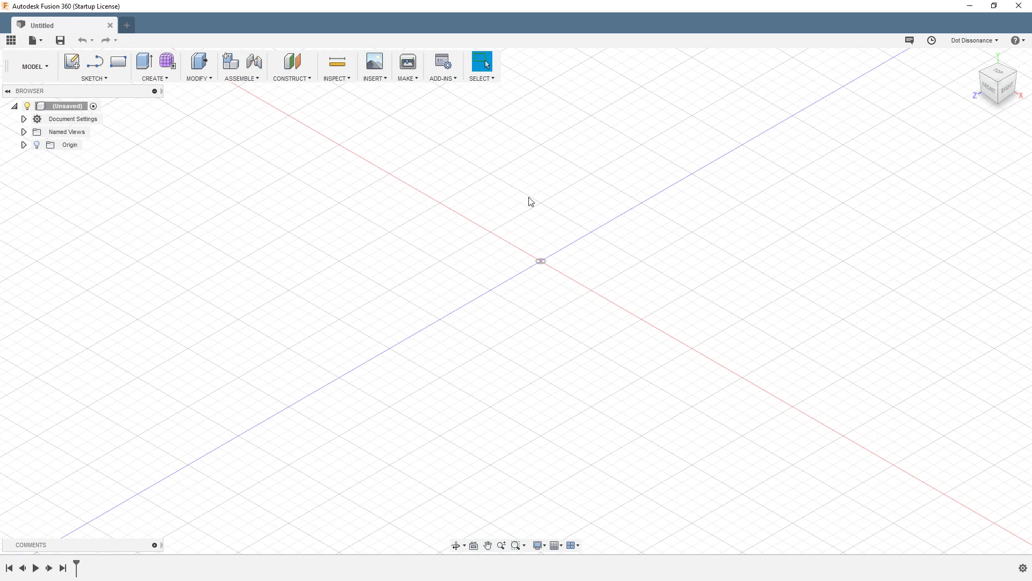
{"action": "left_click_drag", "start_coordinate": [530, 201], "coordinate": [754, 361]}
{"action": "mouse_move", "coordinate": [591, 184]}
{"action": "left_mouse_down"}
{"action": "mouse_move", "coordinate": [519, 226]}
{"action": "mouse_move", "coordinate": [497, 298]}
{"action": "mouse_move", "coordinate": [464, 343]}
{"action": "mouse_move", "coordinate": [403, 308]}
{"action": "mouse_move", "coordinate": [340, 230]}
{"action": "mouse_move", "coordinate": [297, 225]}
{"action": "mouse_move", "coordinate": [281, 333]}
{"action": "mouse_move", "coordinate": [355, 384]}
{"action": "mouse_move", "coordinate": [627, 392]}
{"action": "left_mouse_up"}
{"action": "right_click", "coordinate": [628, 393]}
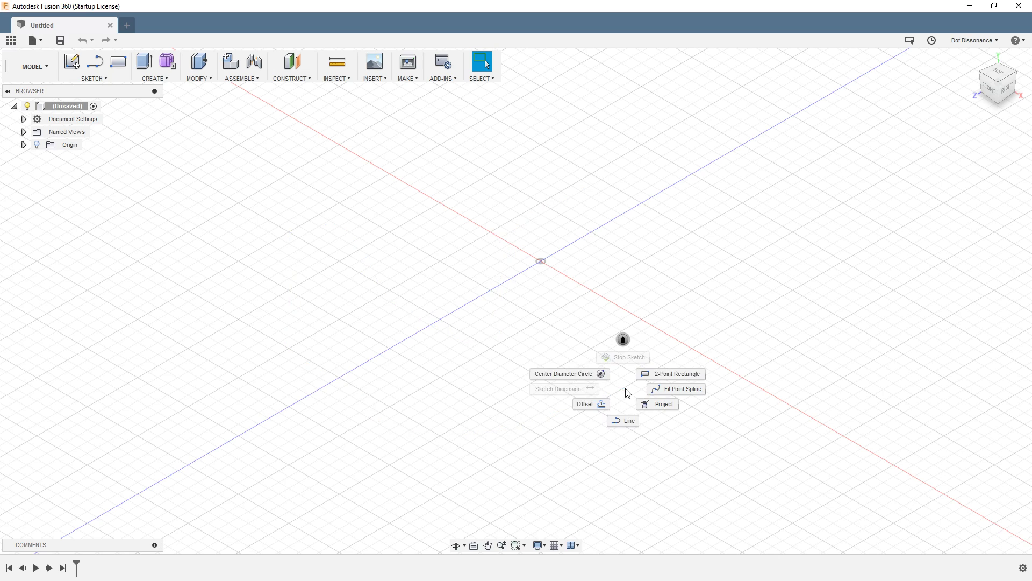
{"action": "left_click", "coordinate": [641, 374]}
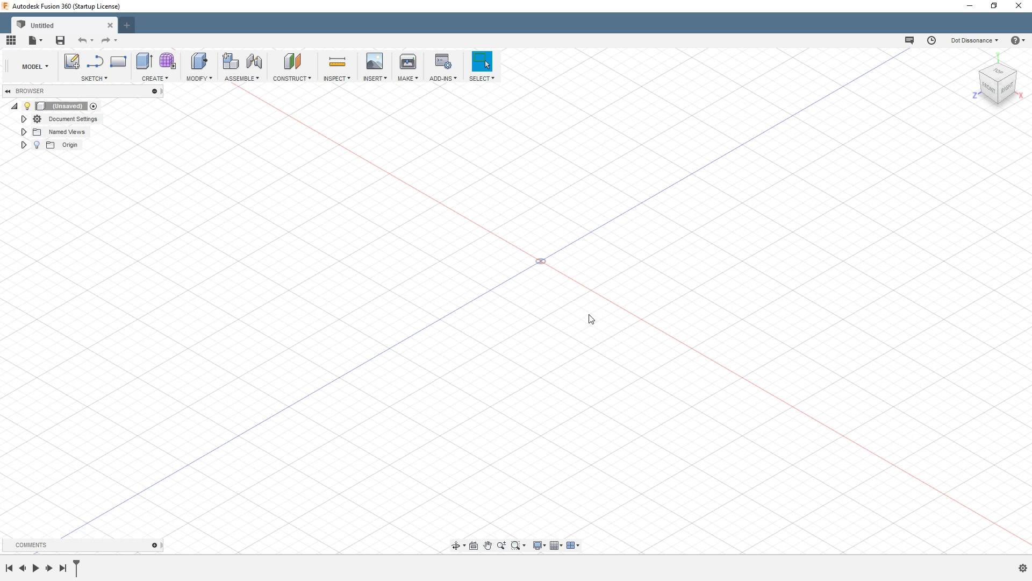
Practise orbiting, zooming and panning the view around the origin
{"action": "middle_click_drag", "start_coordinate": [566, 280], "coordinate": [562, 255], "text": "shift"}
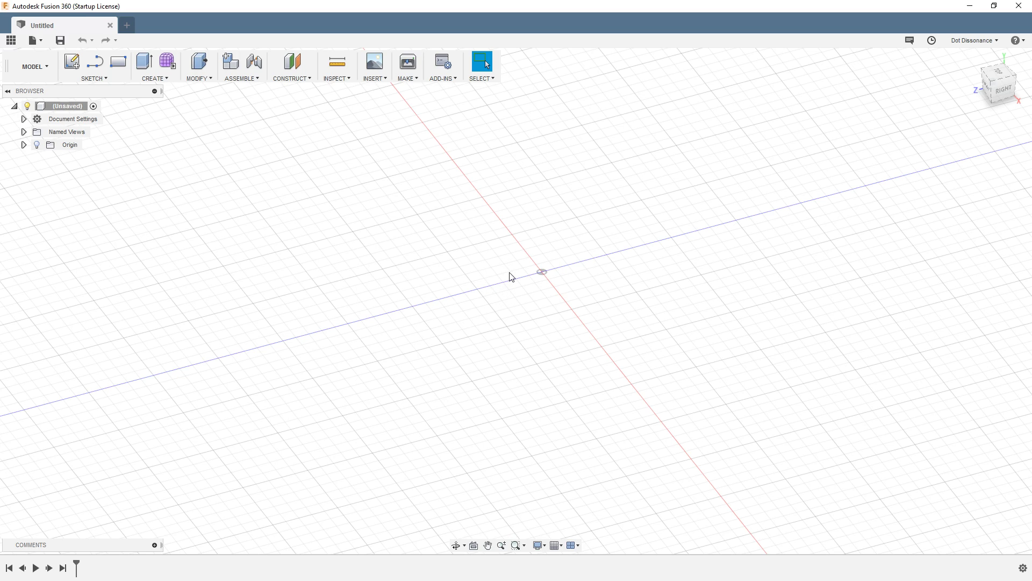
{"action": "scroll", "coordinate": [576, 283], "scroll_direction": "down", "scroll_amount": 3}
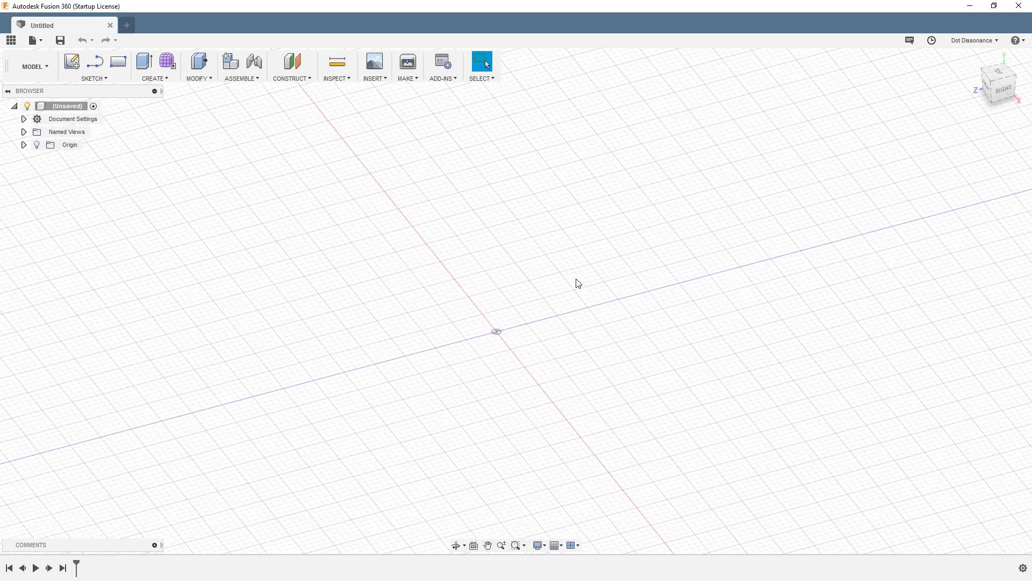
{"action": "scroll", "coordinate": [488, 415], "scroll_direction": "up", "scroll_amount": 4}
{"action": "scroll", "coordinate": [603, 228], "scroll_direction": "down", "scroll_amount": 1}
{"action": "scroll", "coordinate": [417, 406], "scroll_direction": "up", "scroll_amount": 1}
{"action": "scroll", "coordinate": [656, 341], "scroll_direction": "up", "scroll_amount": 2}
{"action": "scroll", "coordinate": [565, 283], "scroll_direction": "up", "scroll_amount": 3}
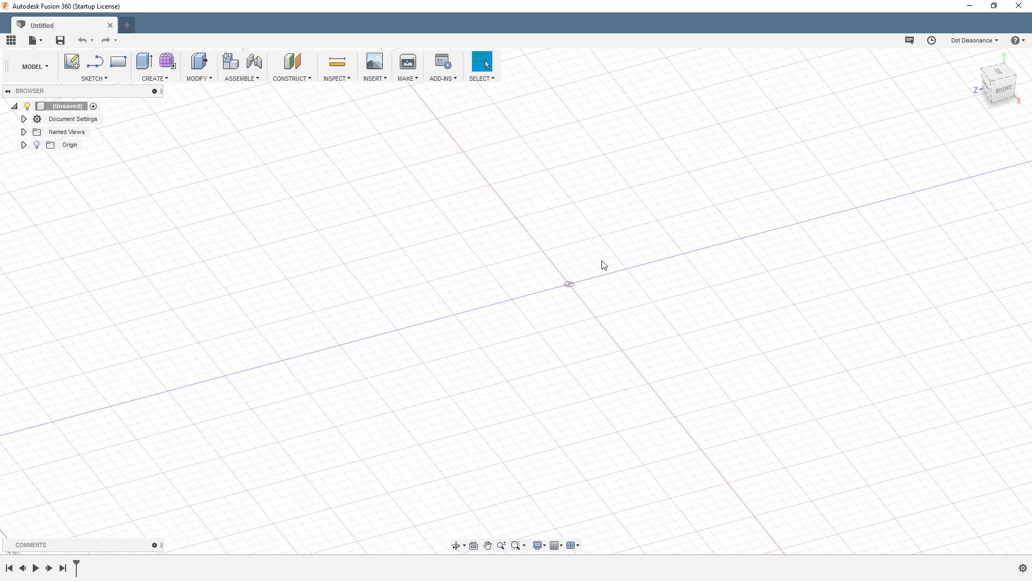
{"action": "middle_click_drag", "start_coordinate": [603, 261], "coordinate": [562, 266]}
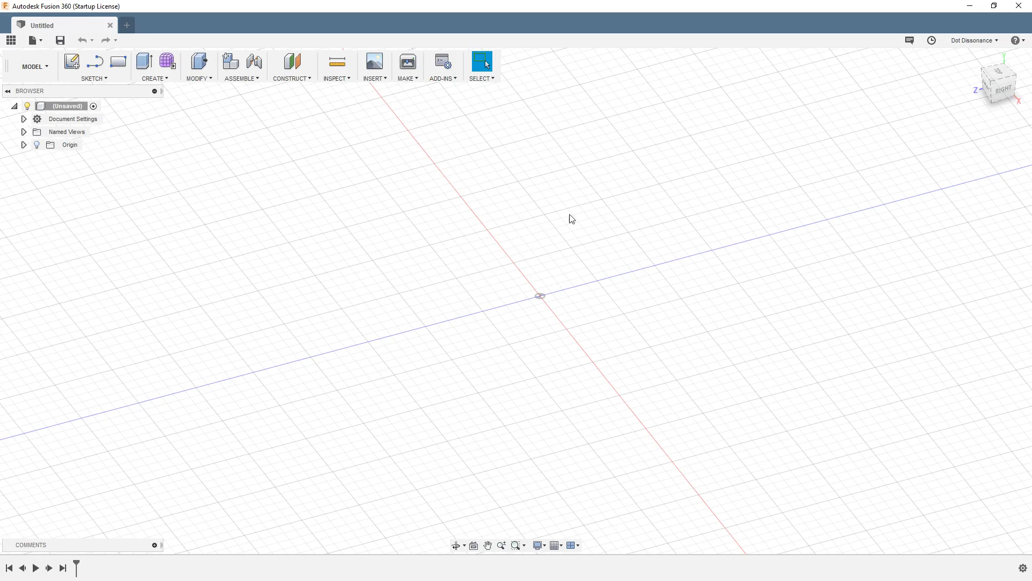
{"action": "key", "text": "F4"}
{"action": "left_click_drag", "start_coordinate": [521, 243], "coordinate": [556, 203]}
{"action": "key", "text": "Escape"}
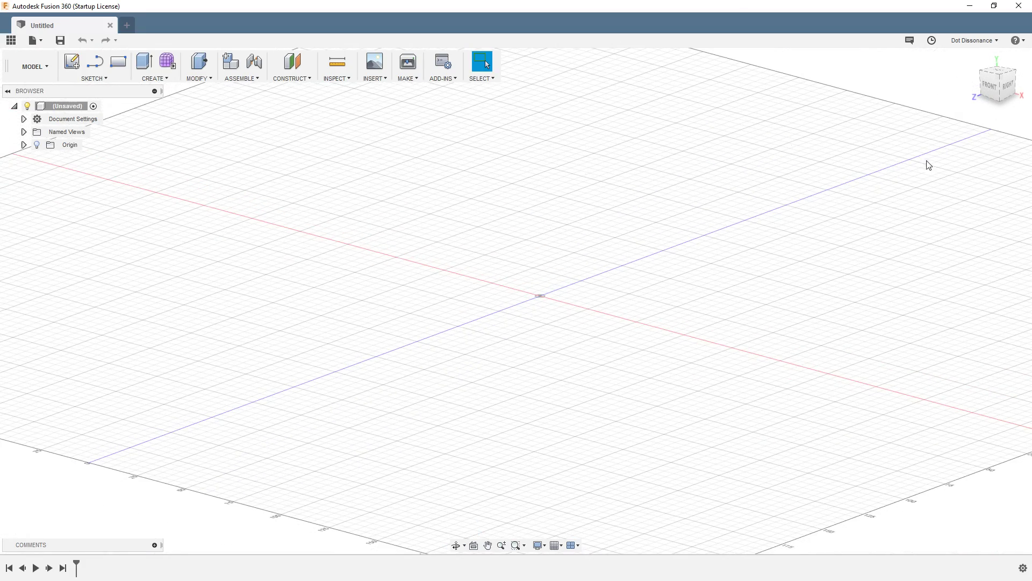
Set the default modeling orientation to Z up in the general preferences
{"action": "left_click", "coordinate": [990, 40]}
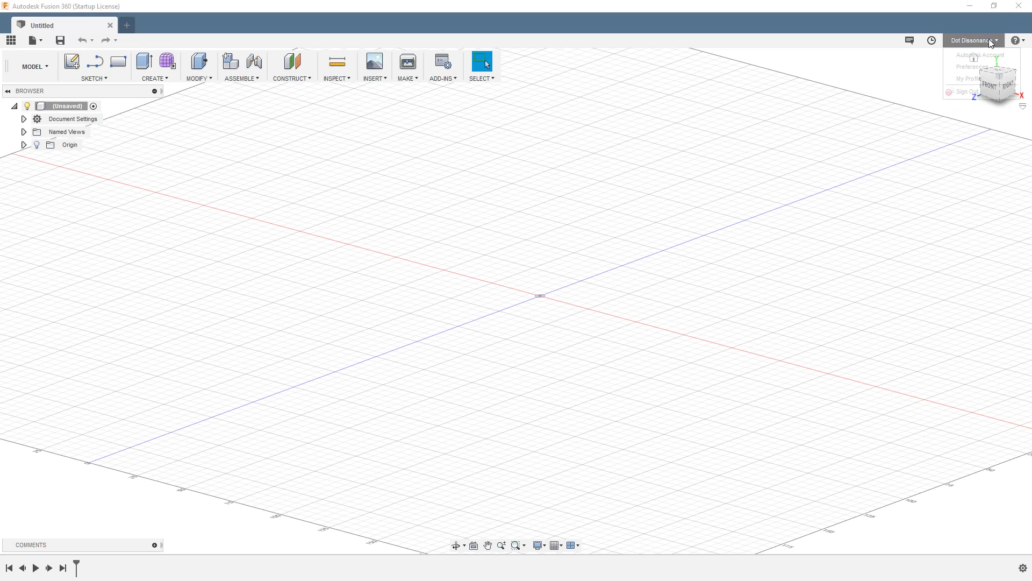
{"action": "left_click", "coordinate": [972, 67]}
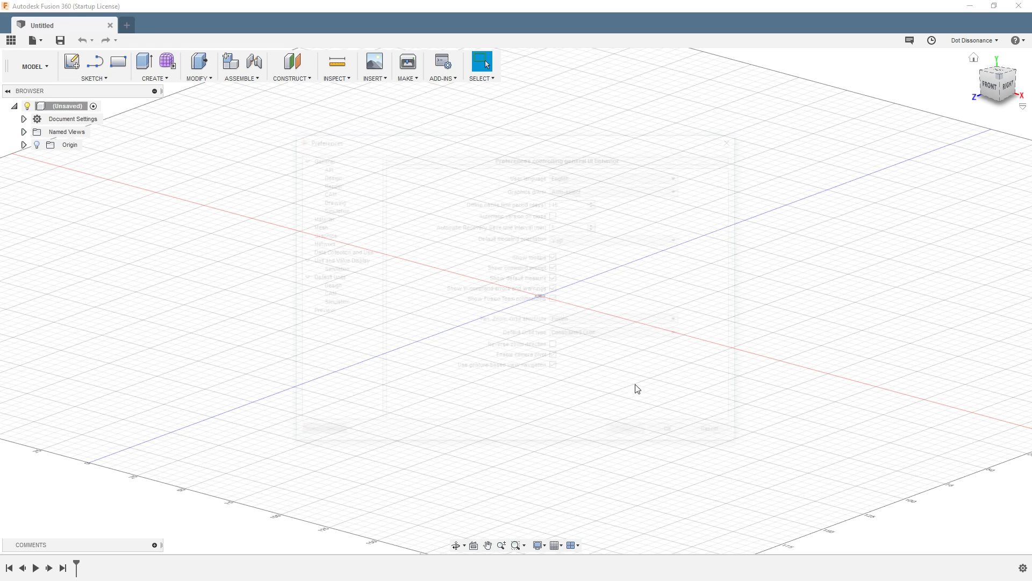
{"action": "left_click_drag", "start_coordinate": [622, 139], "coordinate": [713, 132]}
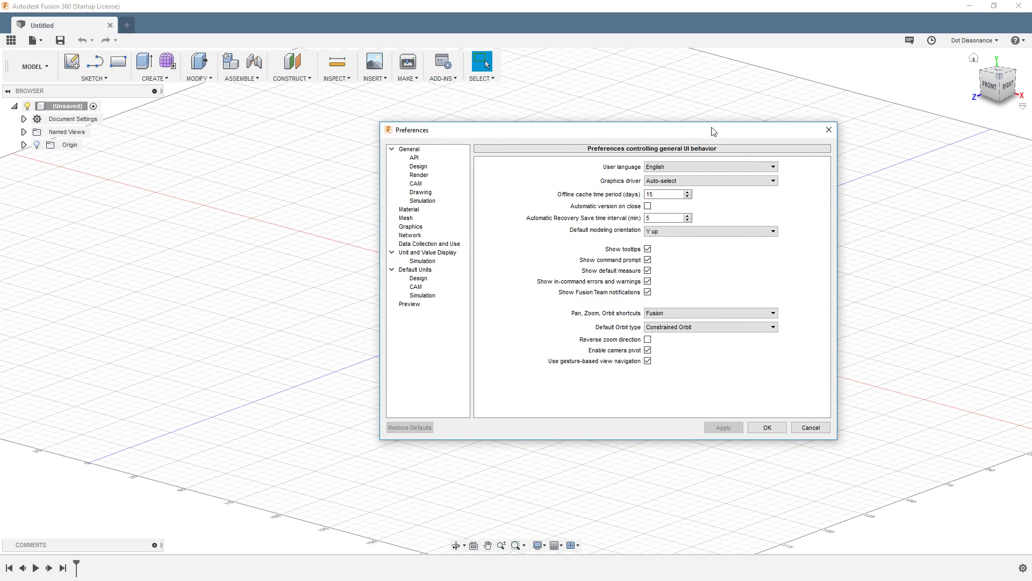
{"action": "left_click", "coordinate": [409, 149]}
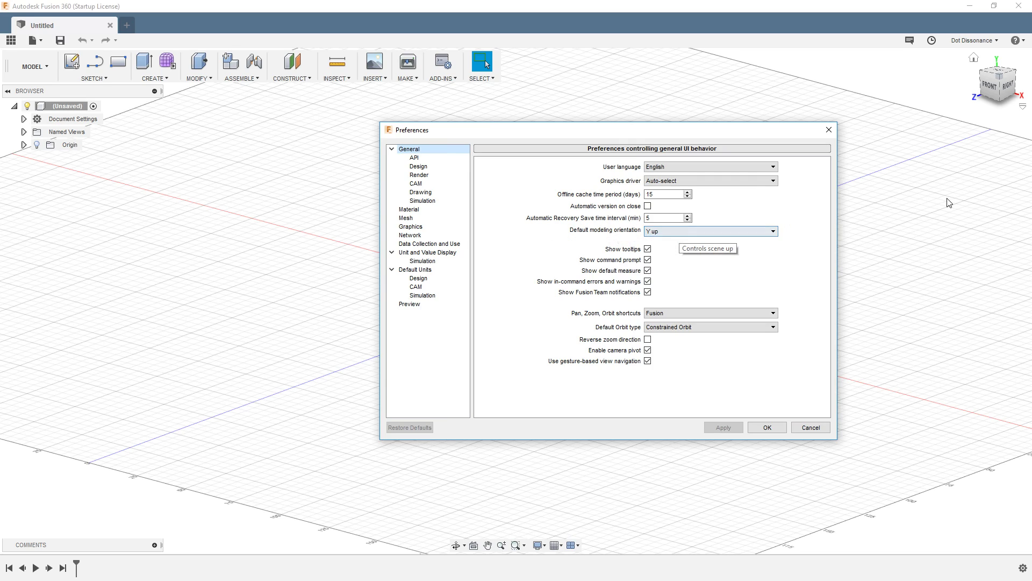
{"action": "left_click", "coordinate": [711, 235]}
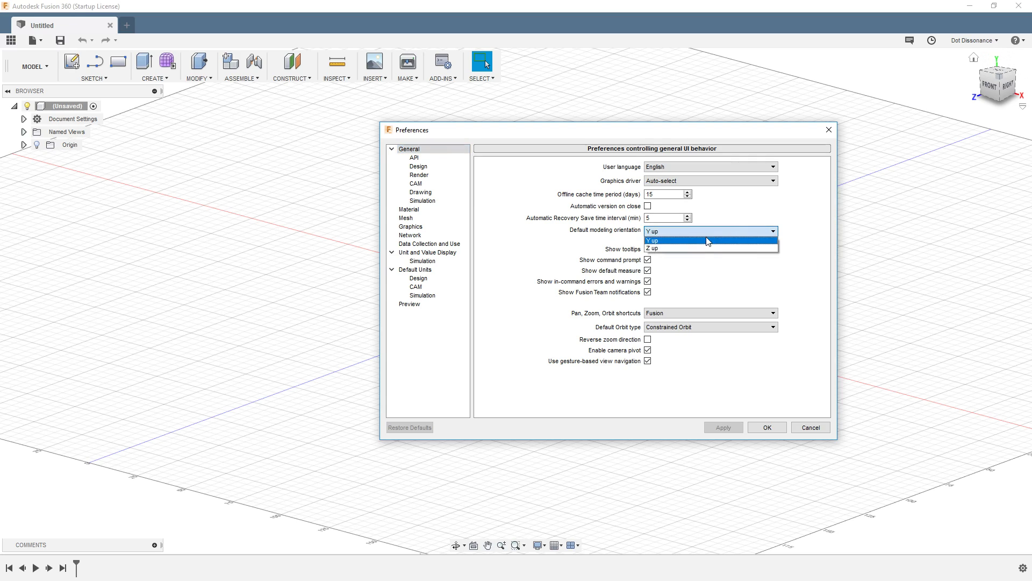
{"action": "left_click", "coordinate": [684, 249]}
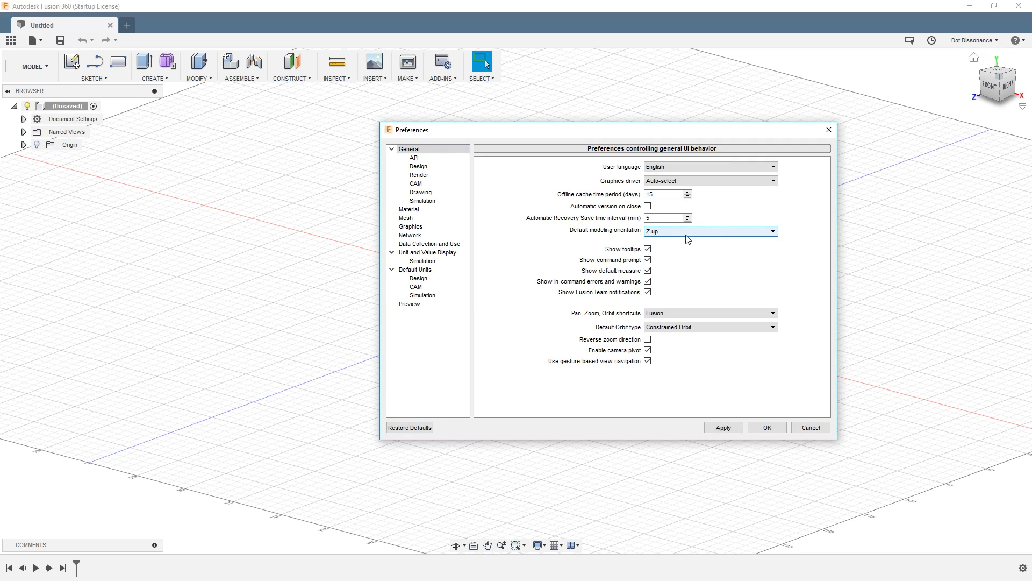
Set the pan, zoom and orbit shortcuts to Solidworks and accept the preferences
{"action": "left_click", "coordinate": [696, 312]}
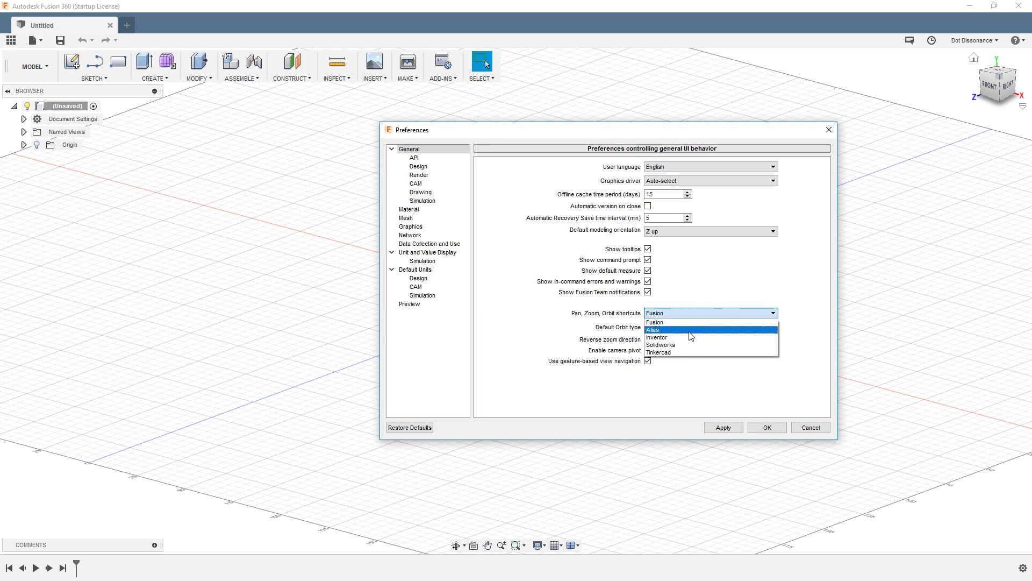
{"action": "left_click", "coordinate": [672, 346]}
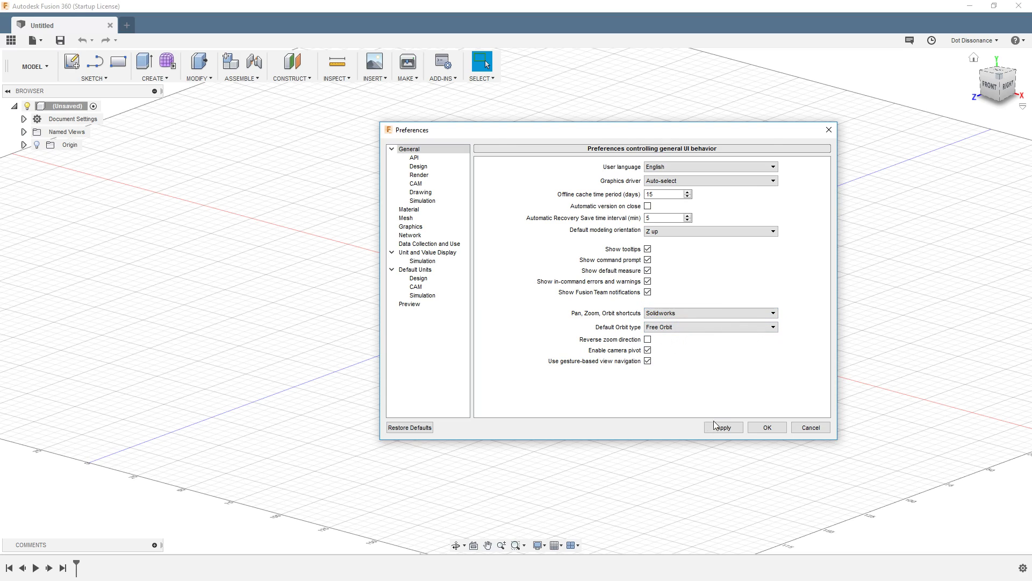
{"action": "key", "text": "Return"}
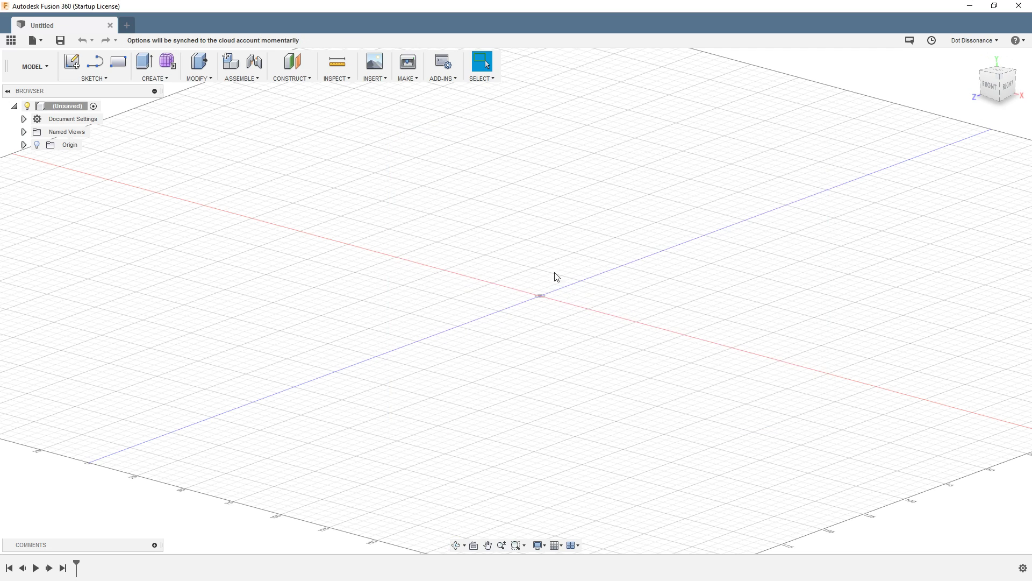
Create a new untitled design that uses the Z-up orientation and close the old Y-up one
{"action": "middle_click_drag", "start_coordinate": [563, 235], "coordinate": [873, 154]}
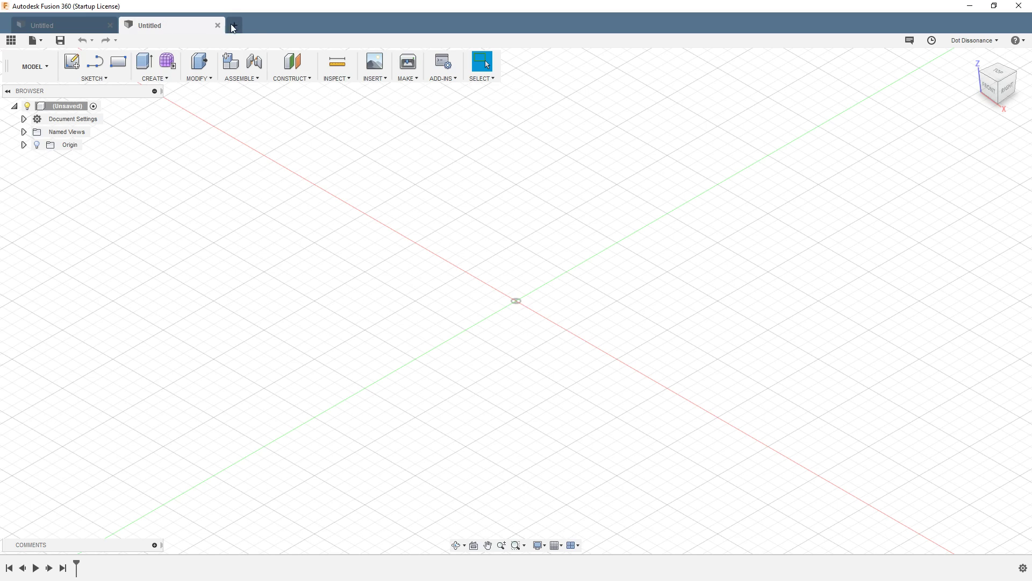
{"action": "left_click", "coordinate": [218, 25]}
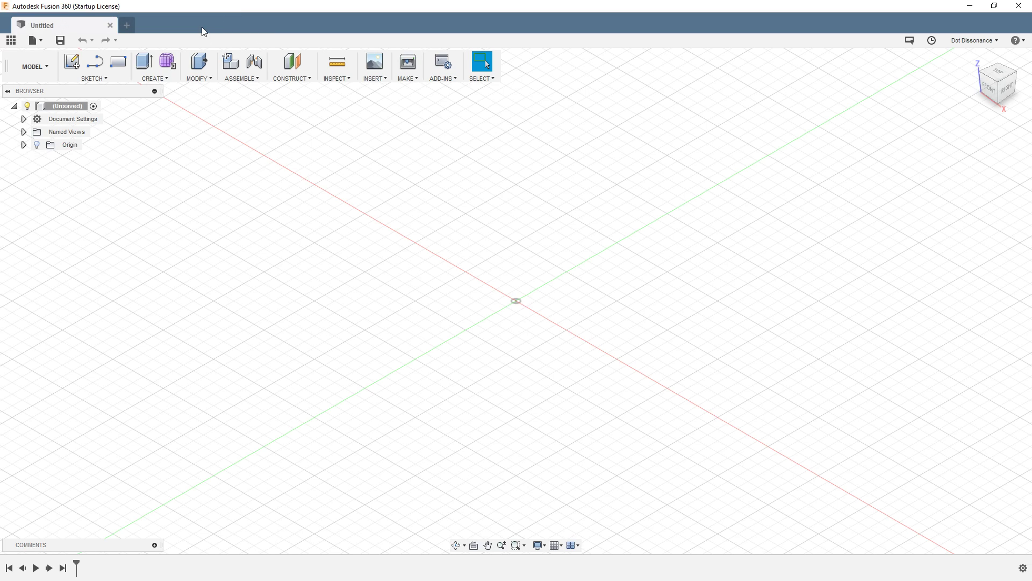
{"action": "left_click", "coordinate": [111, 25]}
{"action": "mouse_move", "coordinate": [508, 354]}
{"action": "middle_mouse_down", "text": "shift"}
{"action": "mouse_move", "coordinate": [505, 316]}
{"action": "mouse_move", "coordinate": [493, 336]}
{"action": "mouse_move", "coordinate": [512, 337]}
{"action": "middle_mouse_up", "text": "shift"}
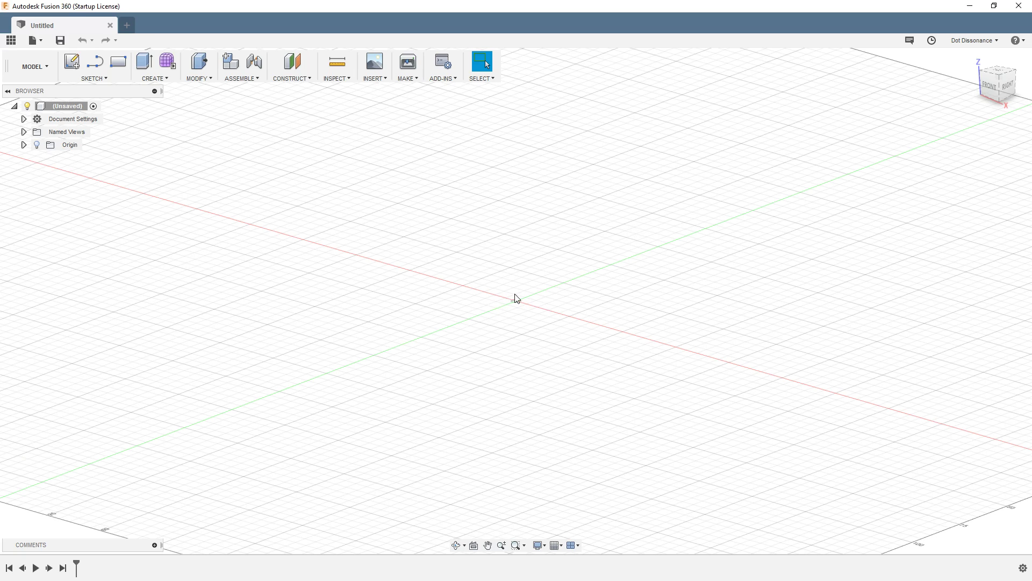
Start a sketch on the horizontal XY plane and draw a center-diameter circle in the negative-X, positive-Y quadrant near the origin
{"action": "middle_click_drag", "start_coordinate": [564, 232], "coordinate": [625, 251], "text": "shift"}
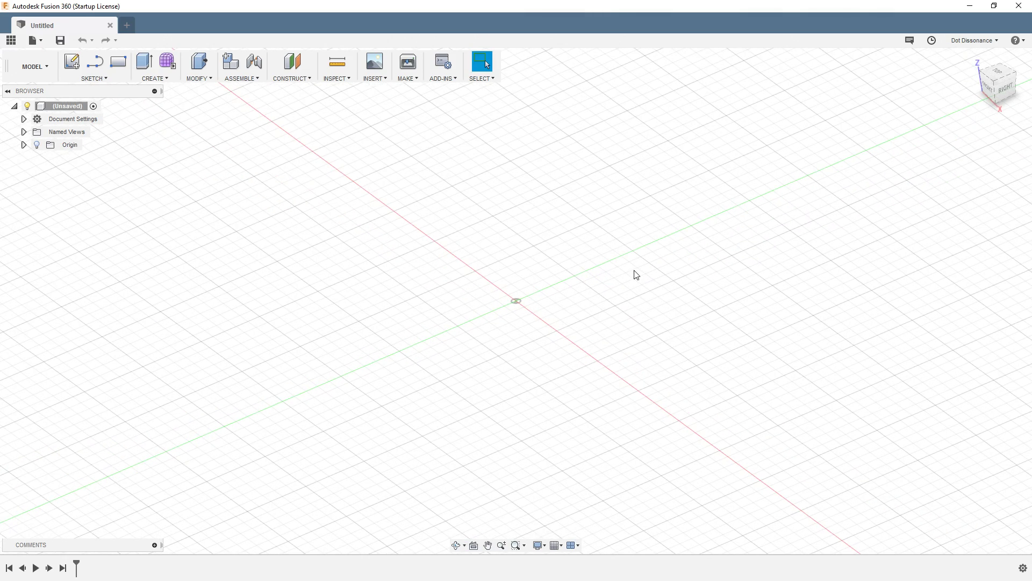
{"action": "left_click", "coordinate": [70, 63]}
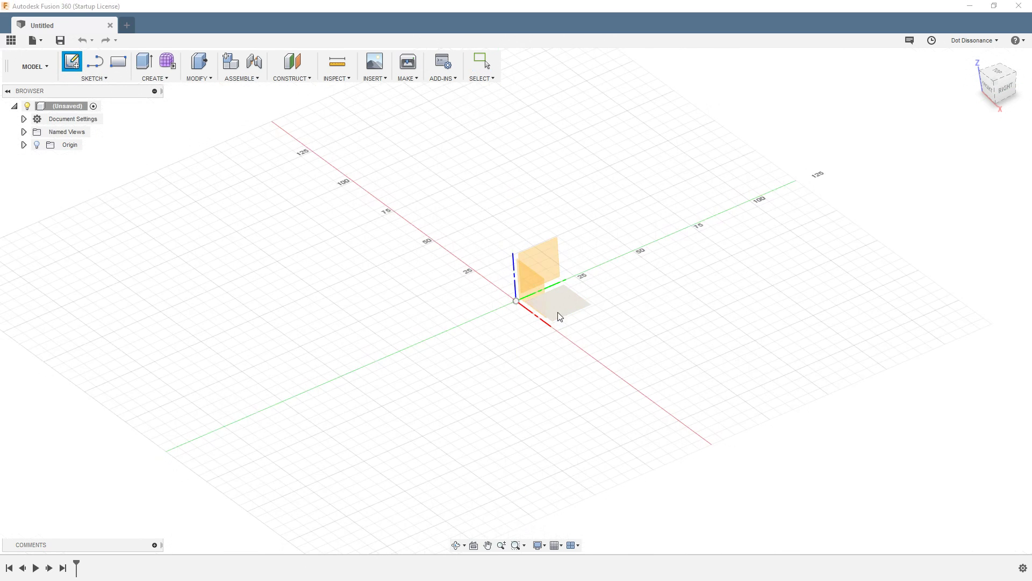
{"action": "left_click", "coordinate": [585, 314]}
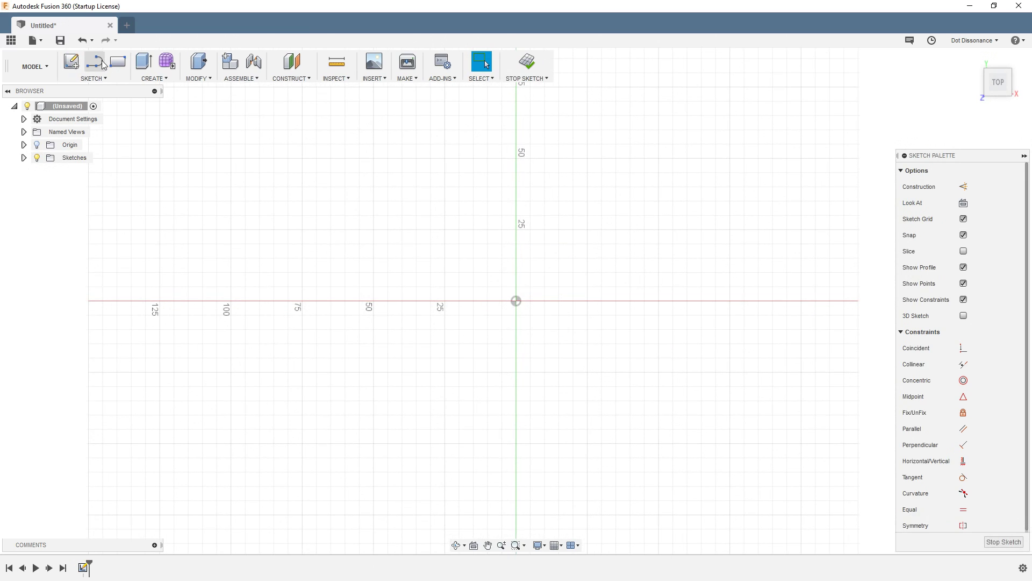
{"action": "left_click", "coordinate": [102, 80]}
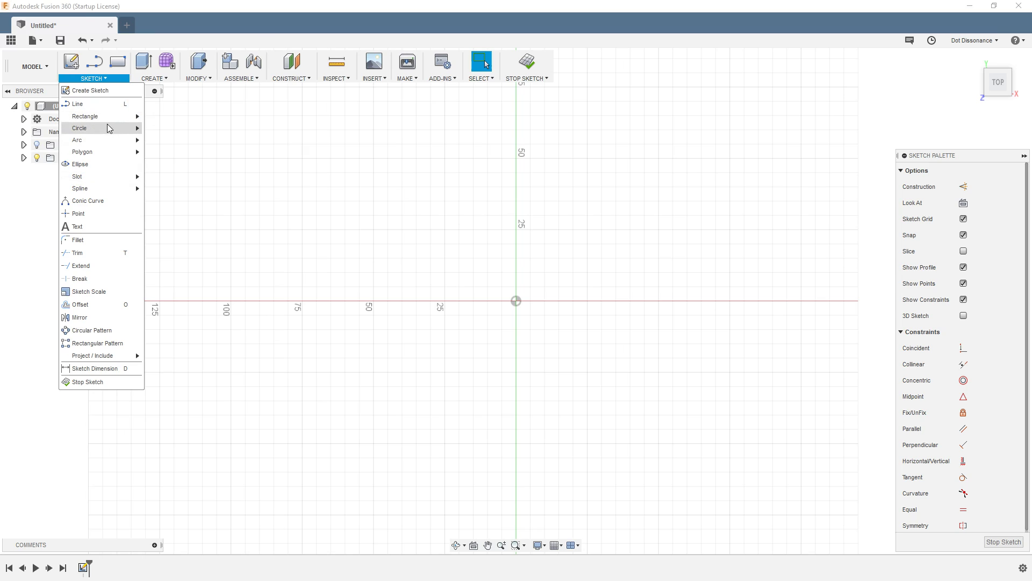
{"action": "mouse_move", "coordinate": [109, 128]}
{"action": "left_click", "coordinate": [177, 130]}
{"action": "left_click", "coordinate": [447, 210]}
{"action": "left_click", "coordinate": [474, 258]}
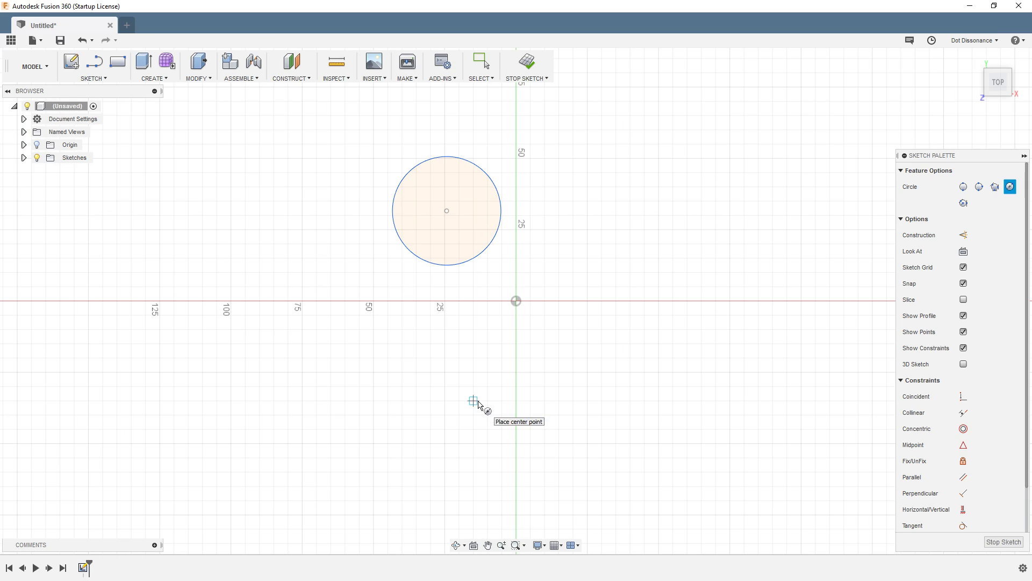
{"action": "key", "text": "Escape"}
Orbit around the circle, return to the straight-on top view and finish the sketch
{"action": "mouse_move", "coordinate": [505, 412]}
{"action": "middle_mouse_down", "text": "shift"}
{"action": "mouse_move", "coordinate": [514, 387]}
{"action": "mouse_move", "coordinate": [563, 346]}
{"action": "mouse_move", "coordinate": [562, 375]}
{"action": "mouse_move", "coordinate": [516, 353]}
{"action": "mouse_move", "coordinate": [518, 373]}
{"action": "mouse_move", "coordinate": [541, 347]}
{"action": "mouse_move", "coordinate": [523, 371]}
{"action": "mouse_move", "coordinate": [567, 406]}
{"action": "mouse_move", "coordinate": [556, 346]}
{"action": "mouse_move", "coordinate": [498, 348]}
{"action": "mouse_move", "coordinate": [530, 352]}
{"action": "mouse_move", "coordinate": [507, 364]}
{"action": "mouse_move", "coordinate": [524, 362]}
{"action": "mouse_move", "coordinate": [522, 353]}
{"action": "middle_mouse_up", "text": "shift"}
{"action": "middle_click_drag", "start_coordinate": [752, 177], "coordinate": [742, 196], "text": "shift"}
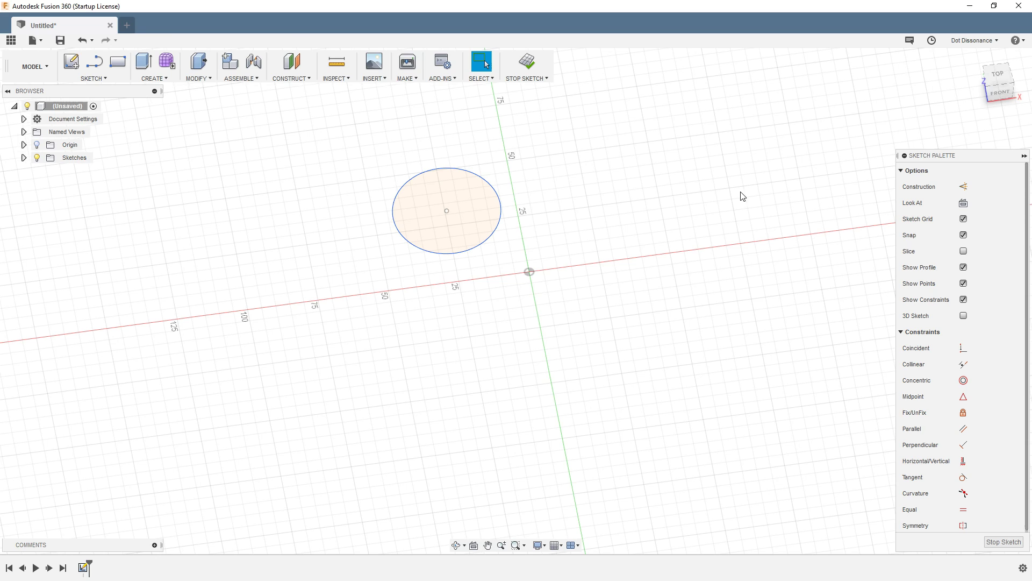
{"action": "left_click", "coordinate": [1001, 82]}
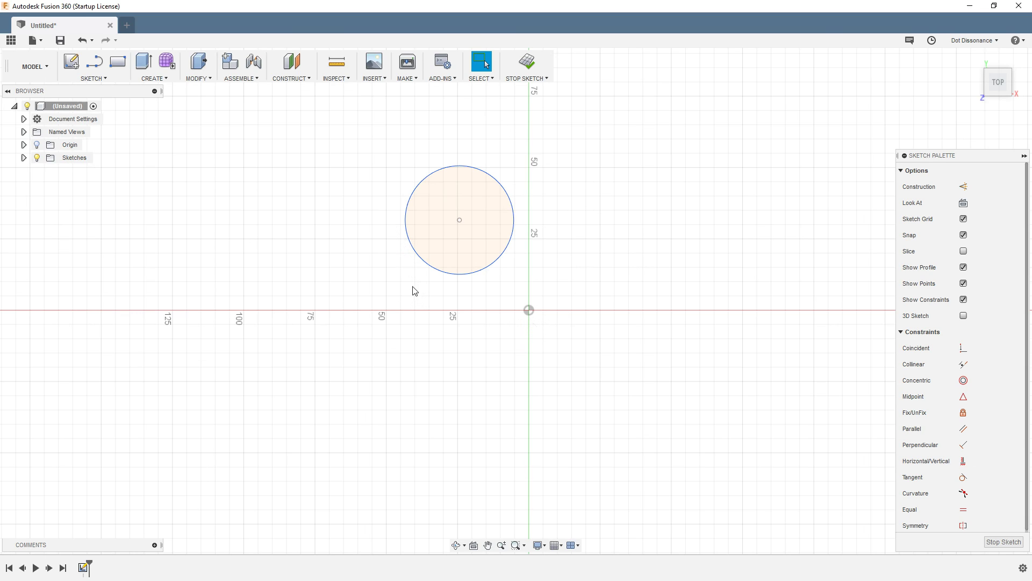
{"action": "left_click", "coordinate": [527, 65]}
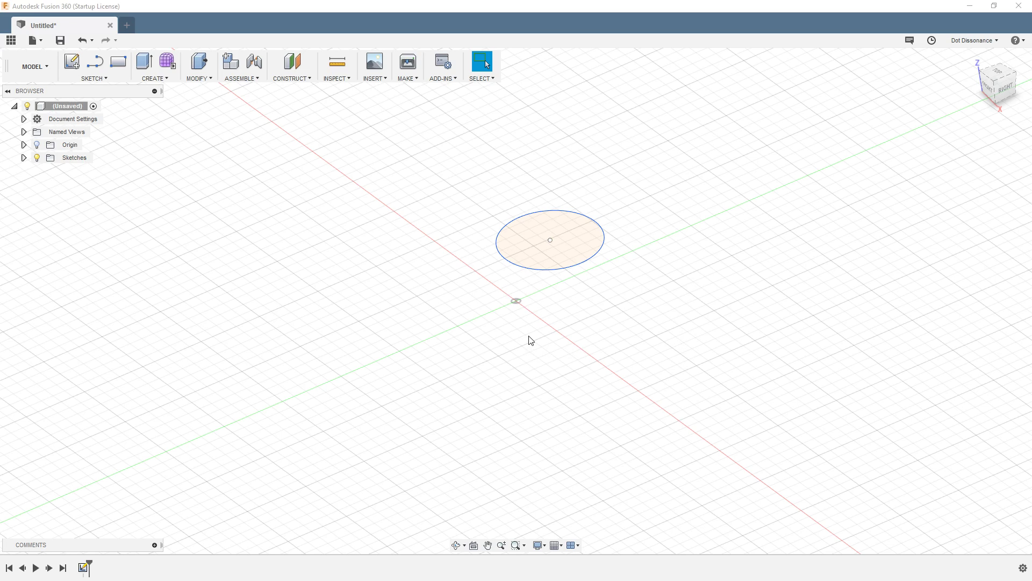
Turn off the Layout Grid so the workspace background is blank
{"action": "mouse_move", "coordinate": [488, 379]}
{"action": "middle_mouse_down", "text": "shift"}
{"action": "mouse_move", "coordinate": [465, 364]}
{"action": "mouse_move", "coordinate": [530, 311]}
{"action": "mouse_move", "coordinate": [484, 368]}
{"action": "mouse_move", "coordinate": [509, 366]}
{"action": "mouse_move", "coordinate": [509, 350]}
{"action": "mouse_move", "coordinate": [508, 370]}
{"action": "mouse_move", "coordinate": [522, 369]}
{"action": "middle_mouse_up", "text": "shift"}
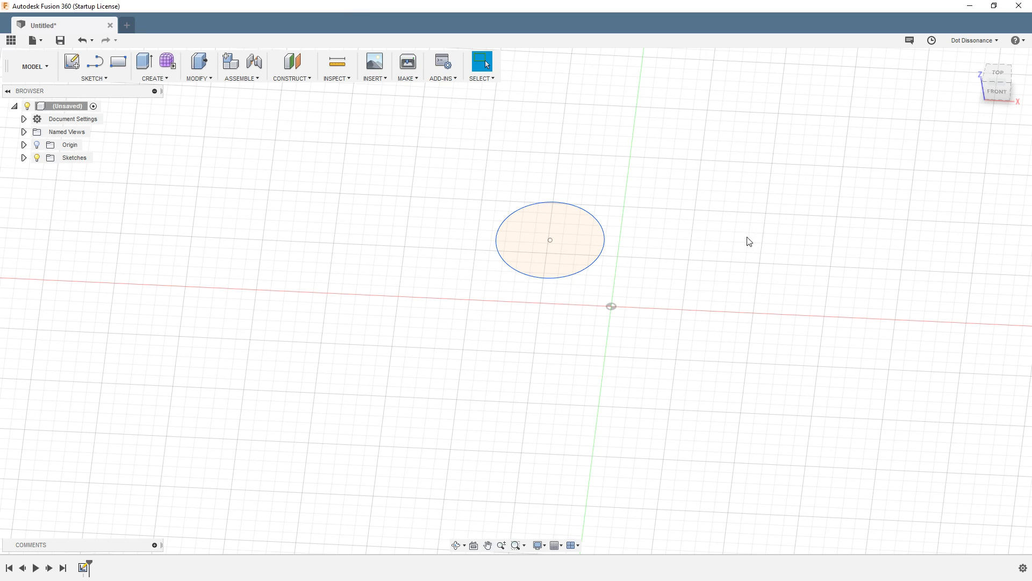
{"action": "left_click", "coordinate": [560, 547]}
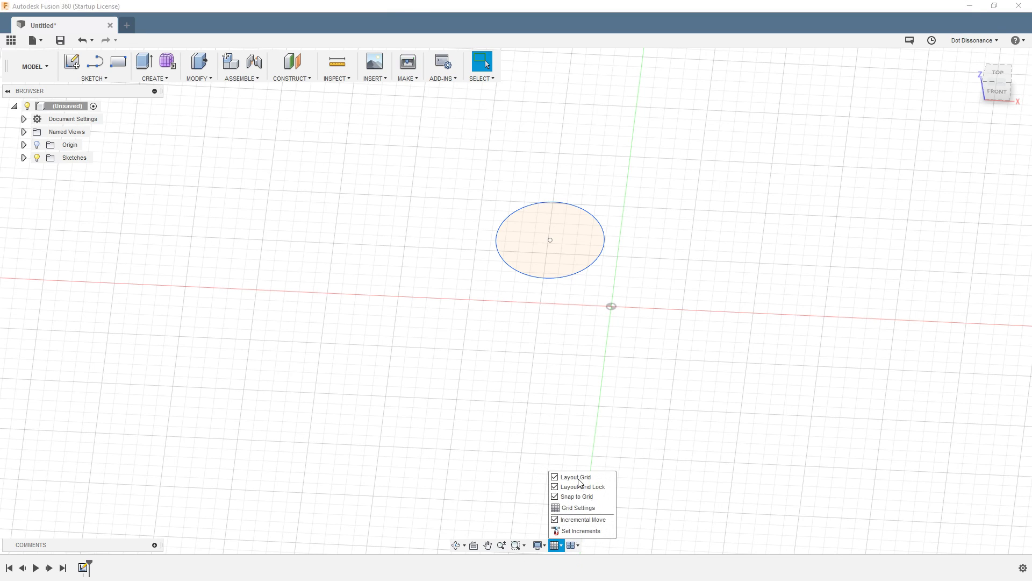
{"action": "left_click", "coordinate": [555, 478]}
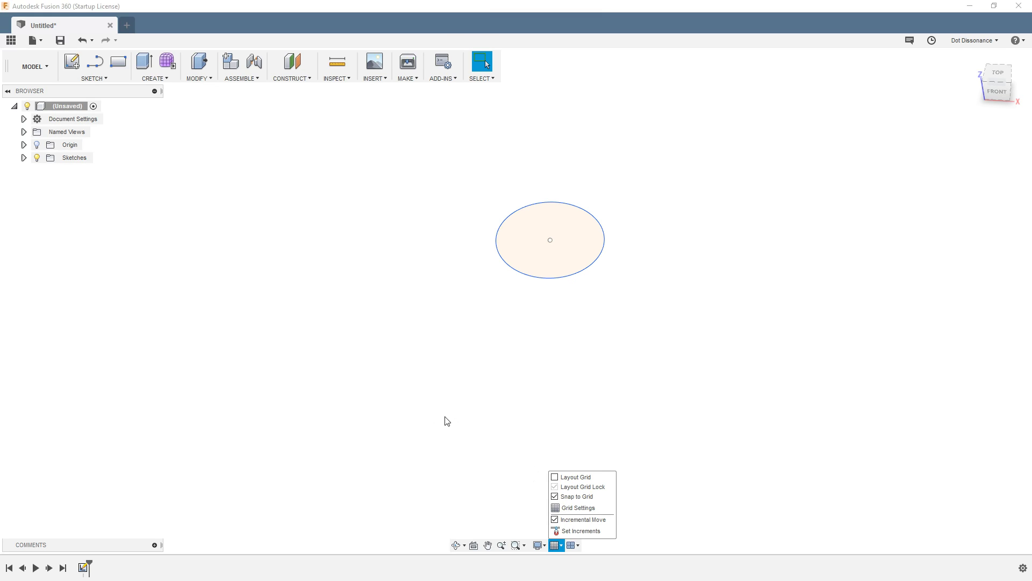
Start a second sketch on the XY plane with the Line tool and examine the grid spacing at different zoom levels
{"action": "left_click", "coordinate": [72, 63]}
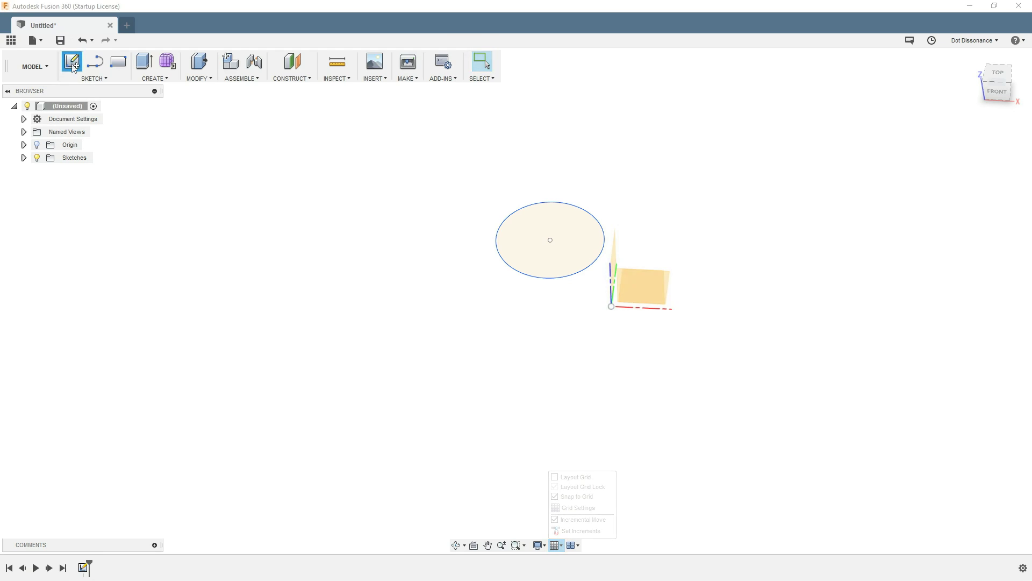
{"action": "left_click", "coordinate": [650, 278]}
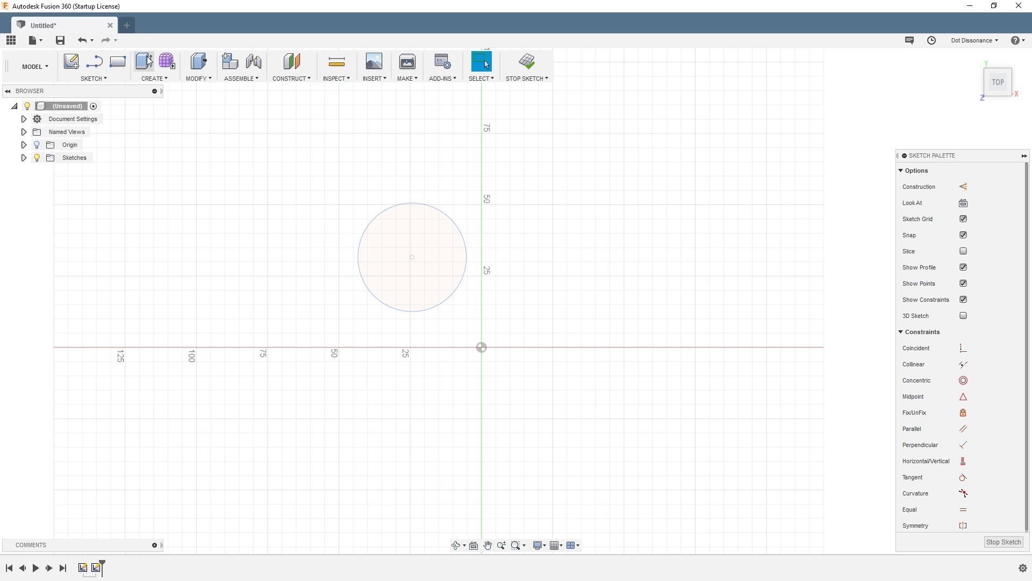
{"action": "left_click", "coordinate": [94, 61]}
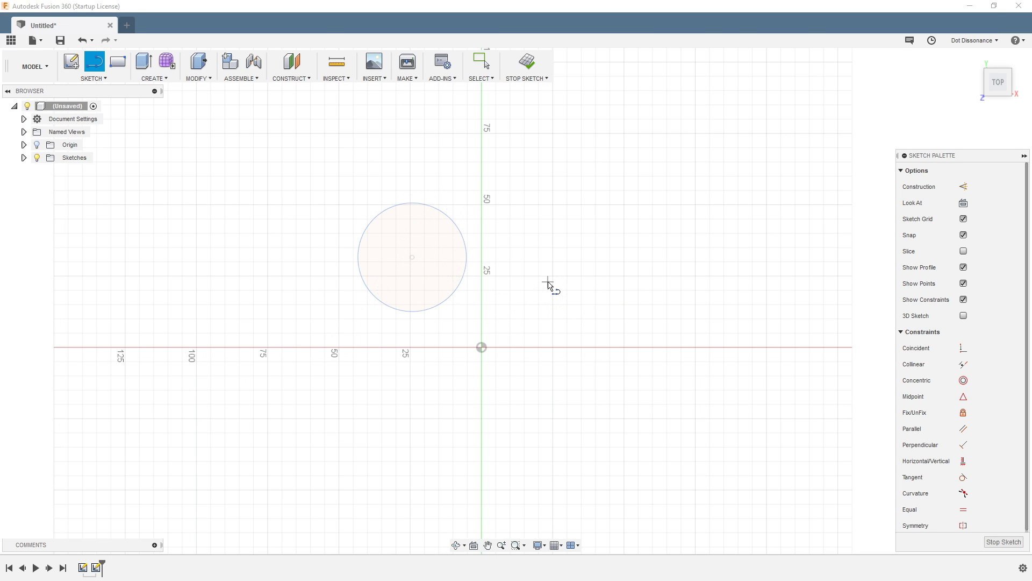
{"action": "left_click", "coordinate": [567, 261]}
{"action": "scroll", "coordinate": [570, 253], "scroll_direction": "up", "scroll_amount": 10}
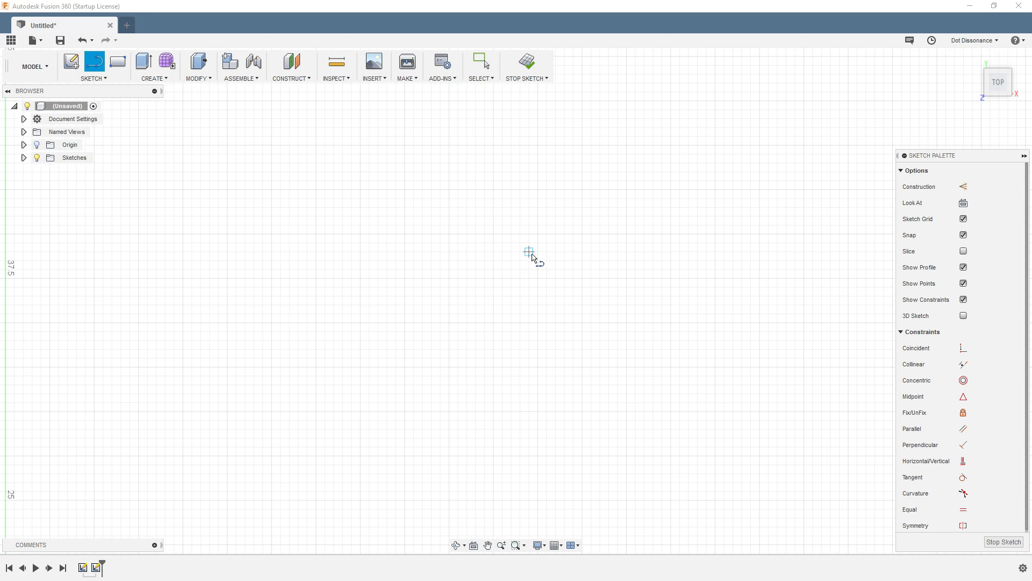
{"action": "scroll", "coordinate": [549, 249], "scroll_direction": "up", "scroll_amount": 3}
{"action": "scroll", "coordinate": [545, 244], "scroll_direction": "down", "scroll_amount": 2}
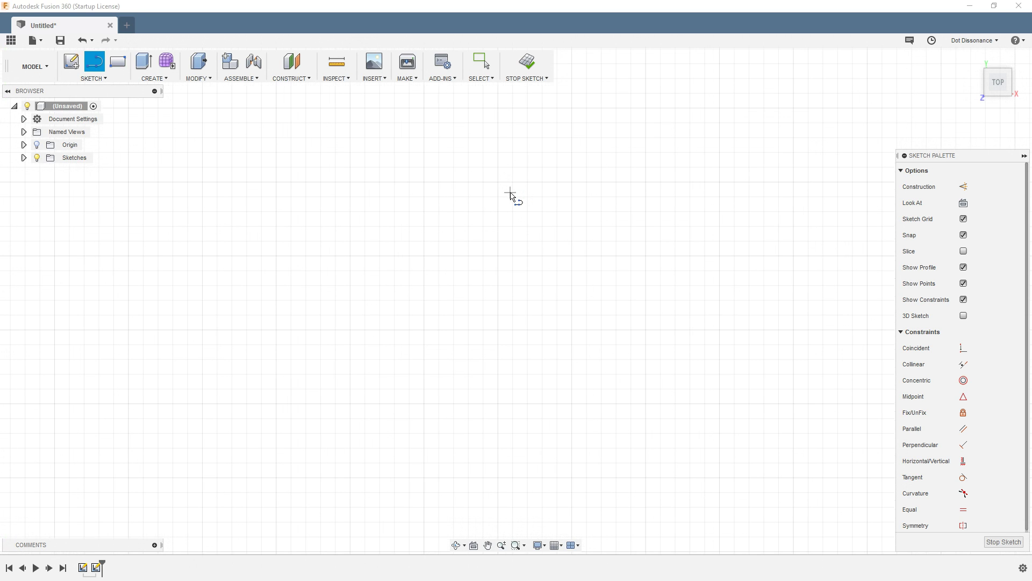
{"action": "scroll", "coordinate": [553, 338], "scroll_direction": "down", "scroll_amount": 5}
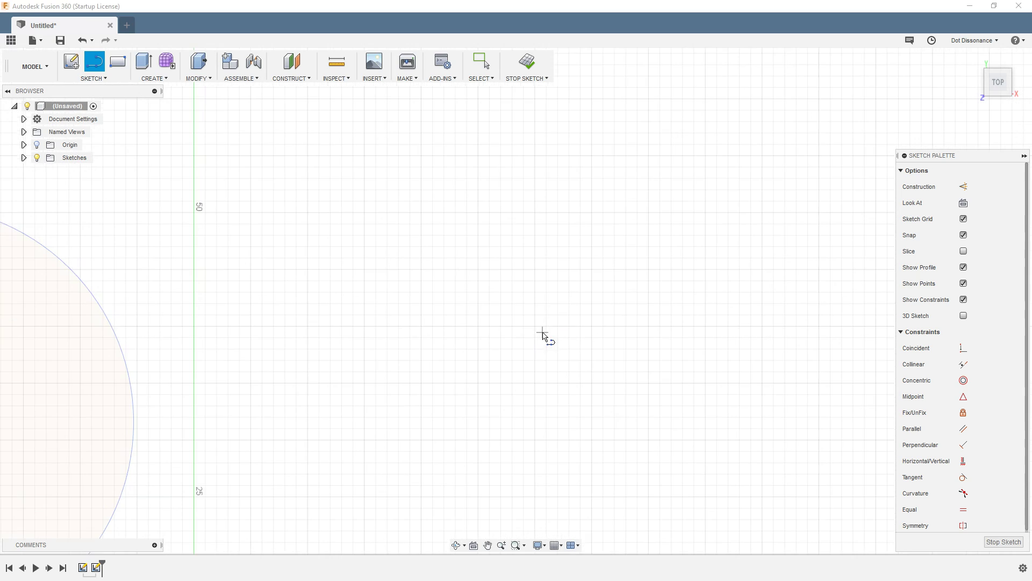
{"action": "scroll", "coordinate": [543, 337], "scroll_direction": "down", "scroll_amount": 2}
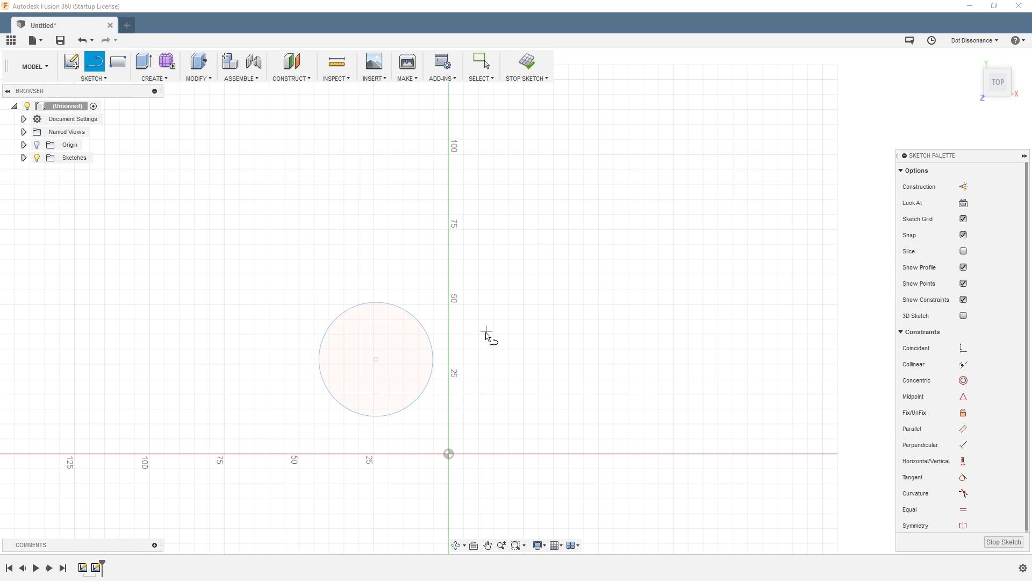
Turn off Snap to Grid and discard the empty second sketch
{"action": "left_click", "coordinate": [561, 547]}
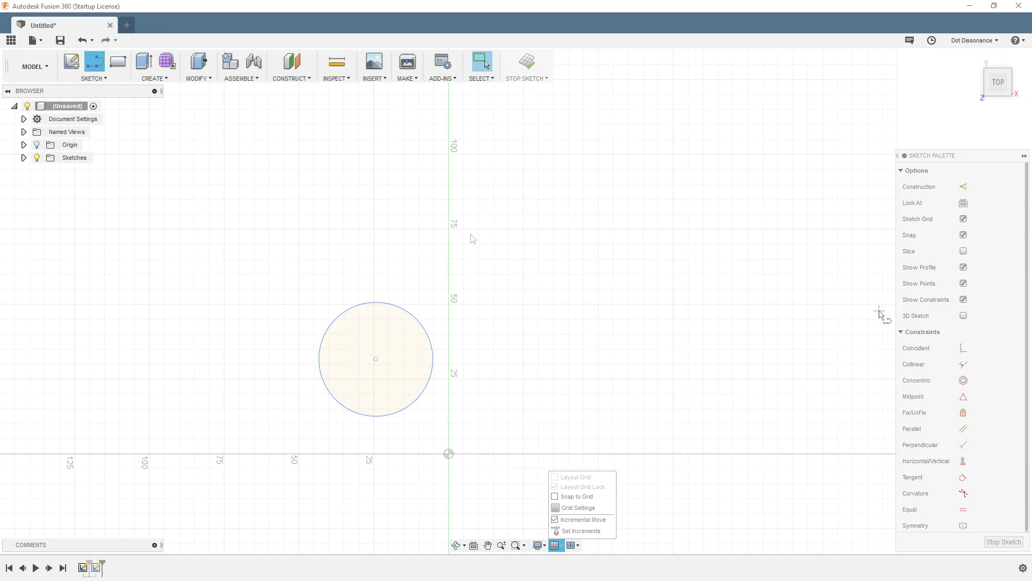
{"action": "mouse_move", "coordinate": [446, 265]}
{"action": "middle_mouse_down", "text": "shift"}
{"action": "mouse_move", "coordinate": [457, 175]}
{"action": "mouse_move", "coordinate": [411, 222]}
{"action": "mouse_move", "coordinate": [472, 193]}
{"action": "middle_mouse_up", "text": "shift"}
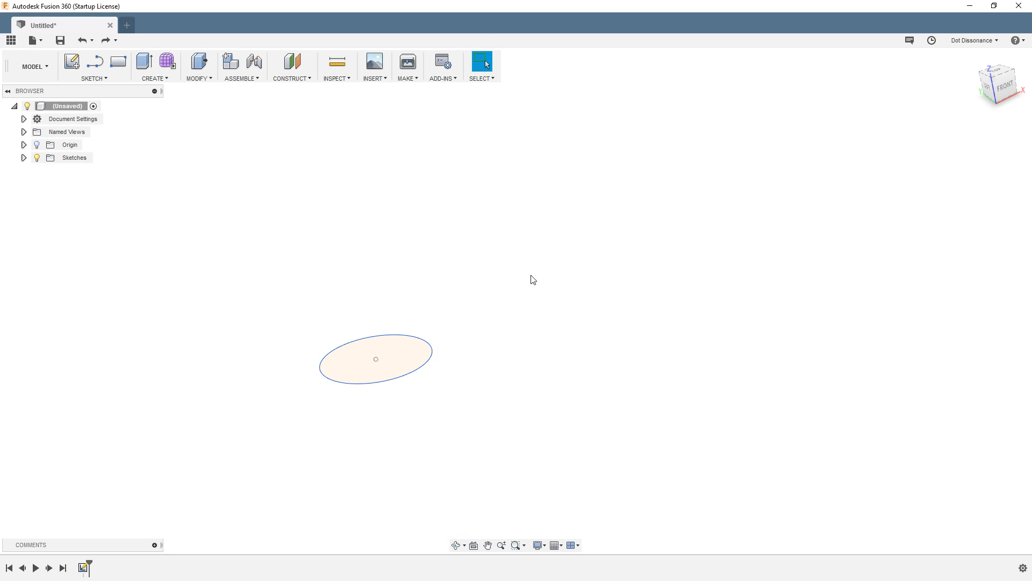
Start extruding the circle profile 15 mm upward as a new body and view it from the right side
{"action": "key", "text": "e"}
{"action": "left_click", "coordinate": [408, 350]}
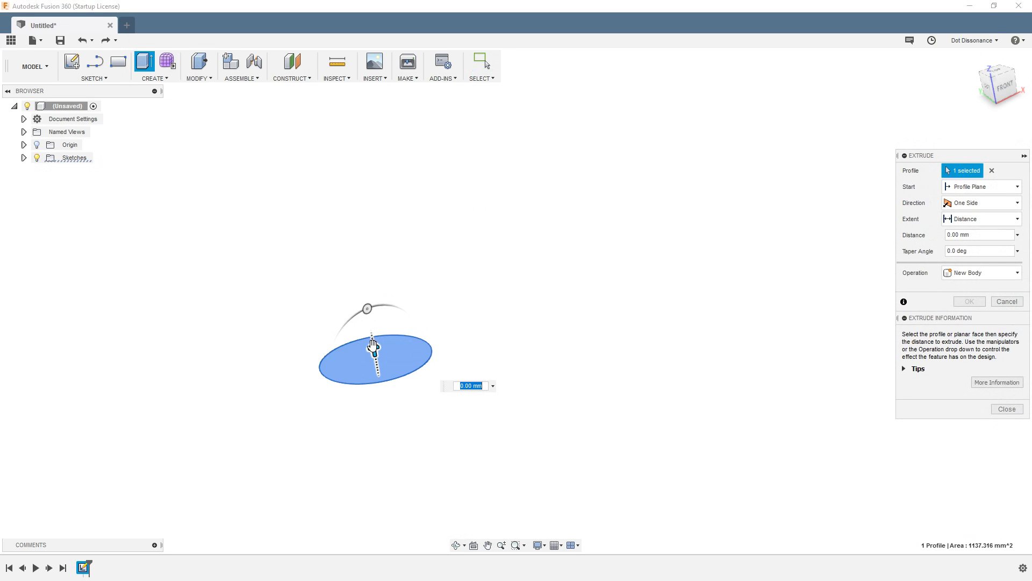
{"action": "left_click_drag", "start_coordinate": [373, 347], "coordinate": [369, 303]}
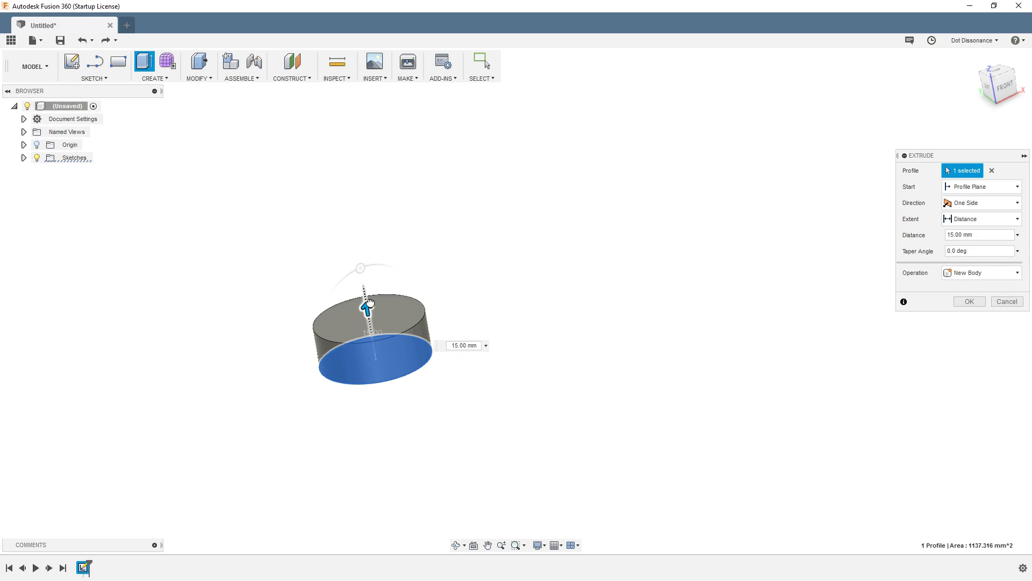
{"action": "mouse_move", "coordinate": [514, 237]}
{"action": "middle_mouse_down", "text": "shift"}
{"action": "mouse_move", "coordinate": [585, 224]}
{"action": "mouse_move", "coordinate": [505, 233]}
{"action": "mouse_move", "coordinate": [515, 239]}
{"action": "middle_mouse_up", "text": "shift"}
{"action": "middle_click_drag", "start_coordinate": [513, 280], "coordinate": [406, 264], "text": "shift"}
{"action": "middle_click", "coordinate": [534, 256]}
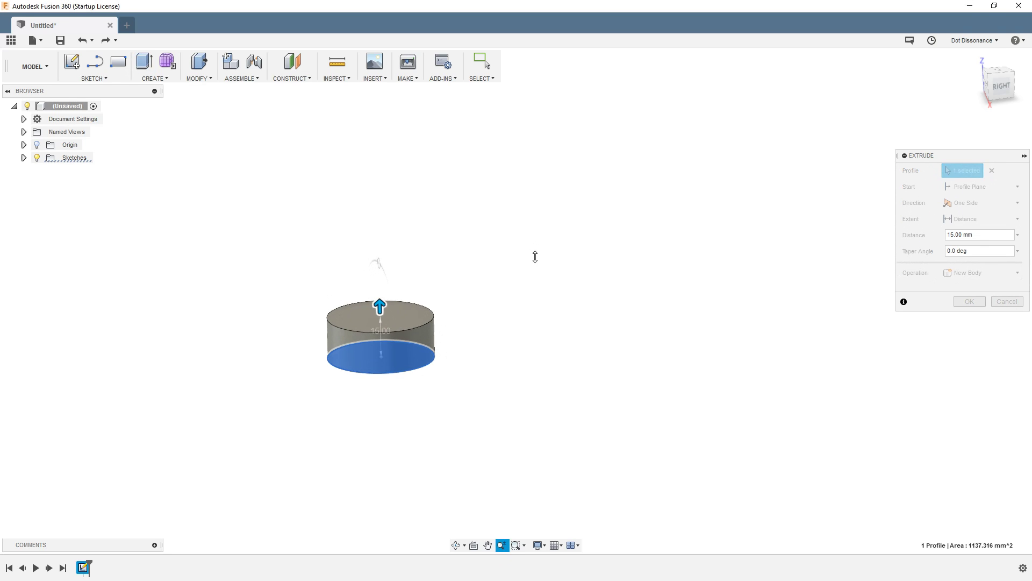
{"action": "middle_click_drag", "start_coordinate": [429, 300], "coordinate": [584, 238]}
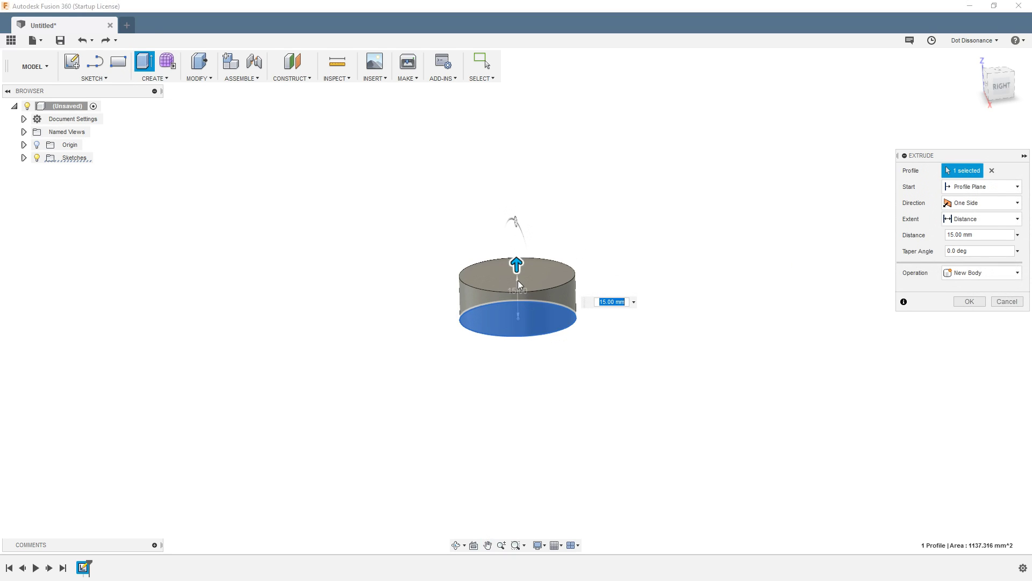
Pull the extrusion height to 19 mm at close zoom and to 35 mm at a wider zoom
{"action": "scroll", "coordinate": [484, 271], "scroll_direction": "up", "scroll_amount": 4}
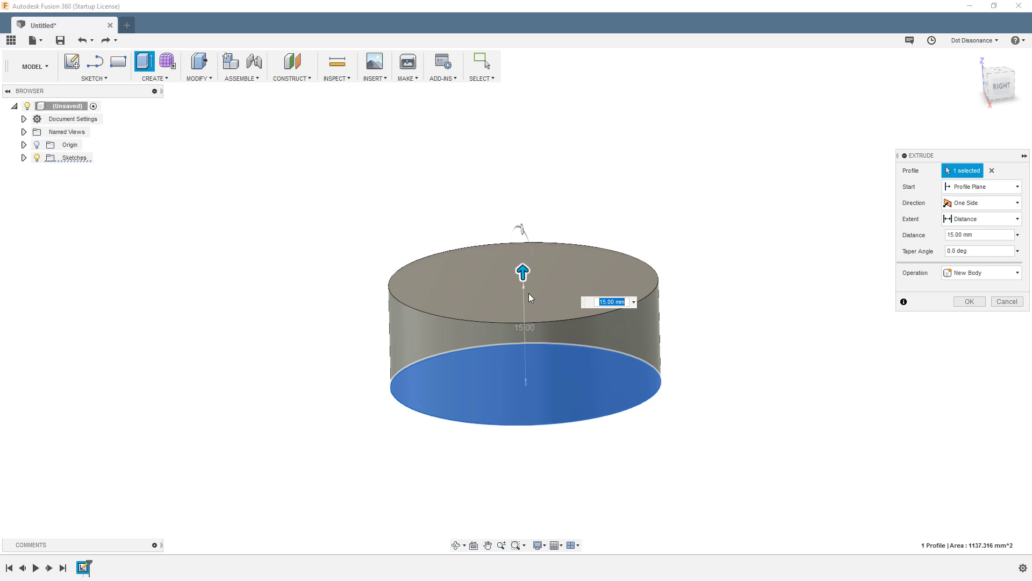
{"action": "left_click_drag", "start_coordinate": [523, 269], "coordinate": [528, 238]}
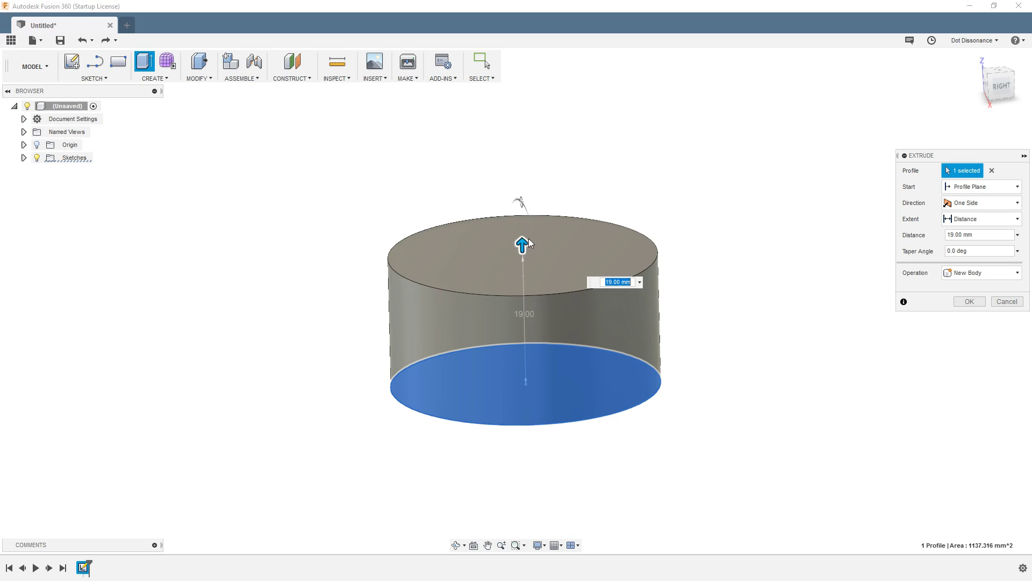
{"action": "scroll", "coordinate": [595, 263], "scroll_direction": "up", "scroll_amount": 4}
{"action": "scroll", "coordinate": [596, 264], "scroll_direction": "down", "scroll_amount": 8}
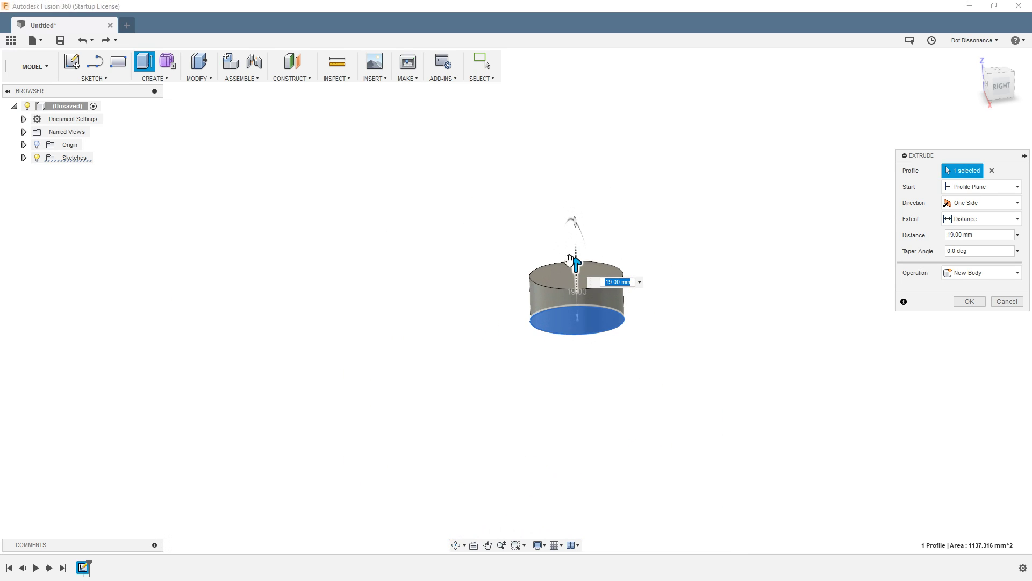
{"action": "left_click_drag", "start_coordinate": [582, 265], "coordinate": [581, 271]}
{"action": "left_click_drag", "start_coordinate": [579, 264], "coordinate": [579, 229]}
Pull the circle's extrusion up to 100 mm with the view zoomed far out
{"action": "scroll", "coordinate": [463, 399], "scroll_direction": "down", "scroll_amount": 5}
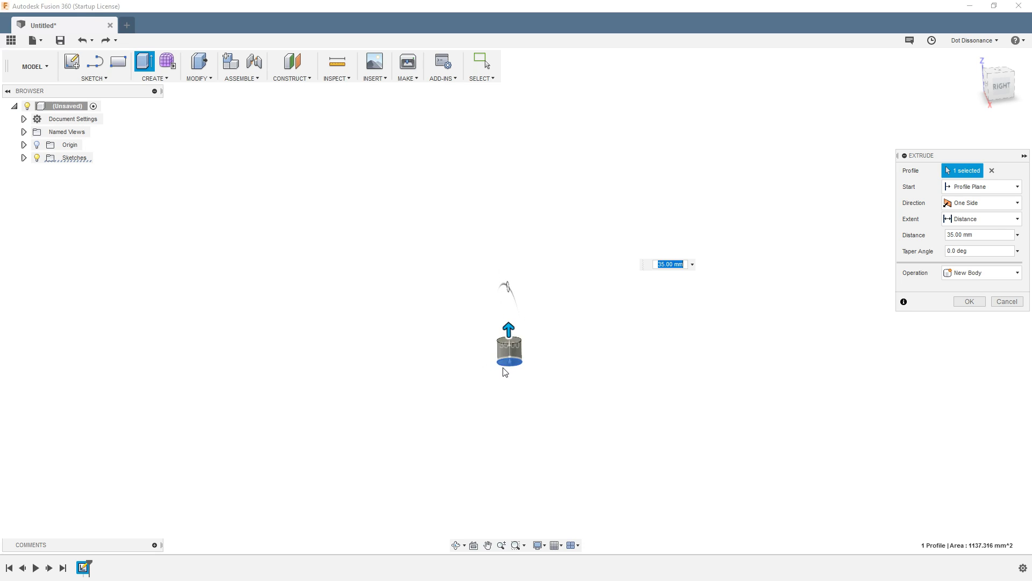
{"action": "left_click_drag", "start_coordinate": [509, 329], "coordinate": [508, 290]}
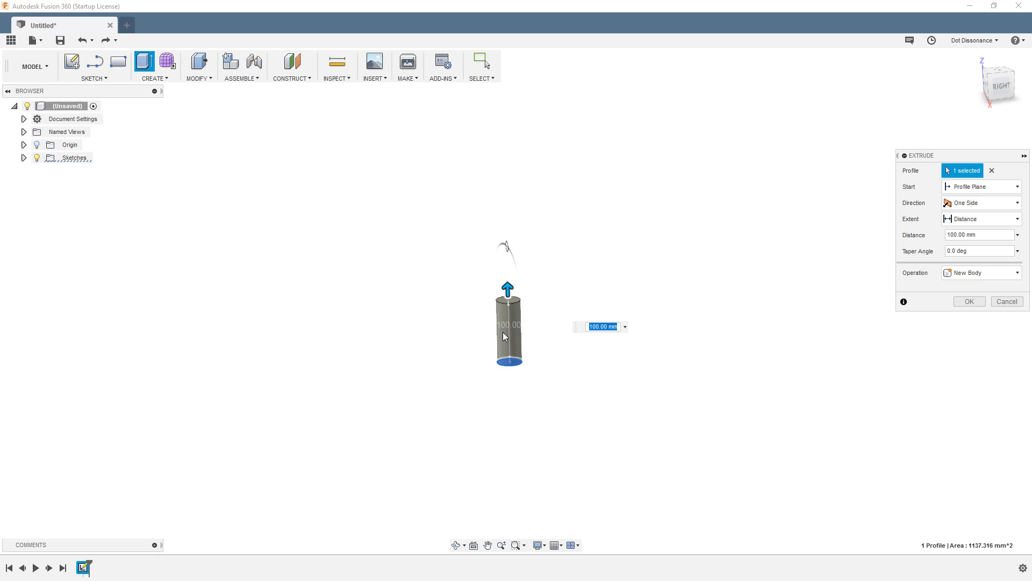
{"action": "scroll", "coordinate": [512, 417], "scroll_direction": "up", "scroll_amount": 5}
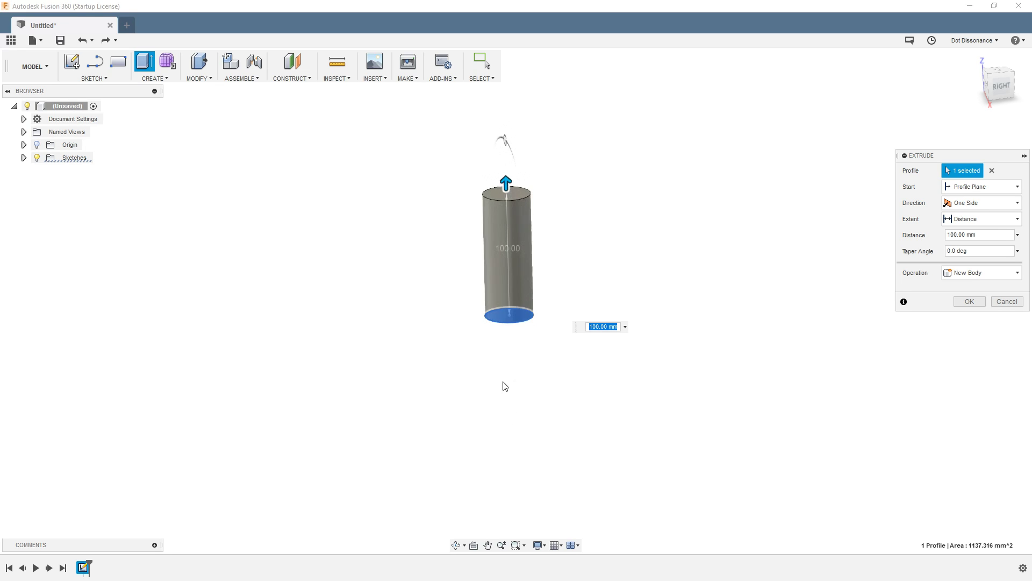
{"action": "scroll", "coordinate": [506, 384], "scroll_direction": "down", "scroll_amount": 2}
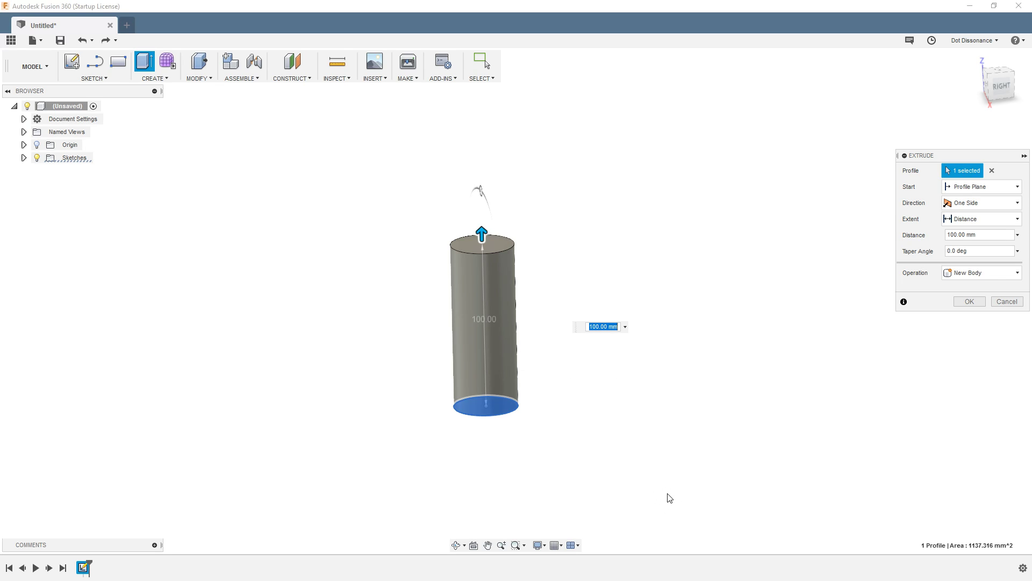
Pull the extrusion height down to 30 mm and cancel the Extrude command
{"action": "left_click_drag", "start_coordinate": [481, 233], "coordinate": [476, 366]}
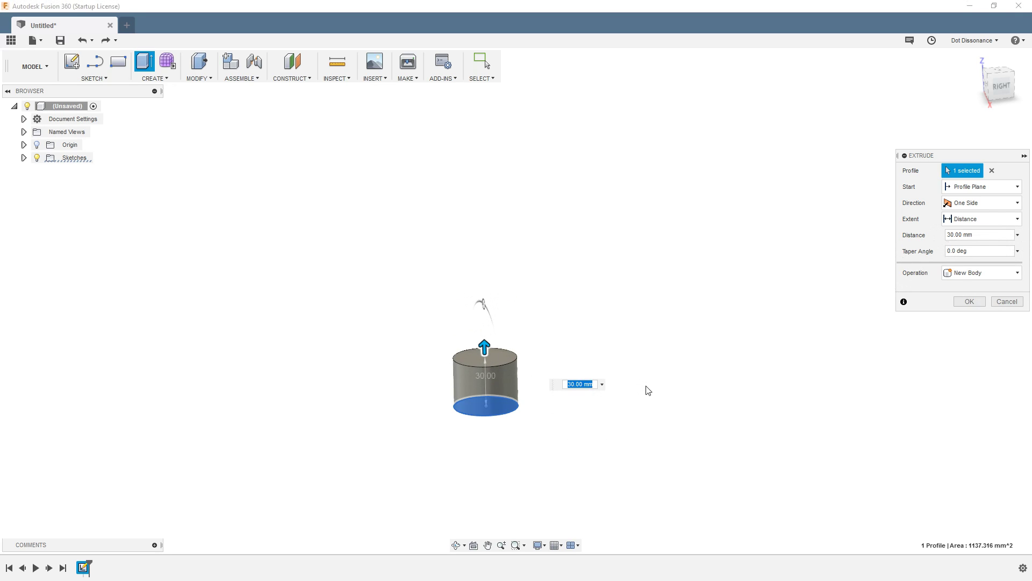
{"action": "scroll", "coordinate": [433, 434], "scroll_direction": "up", "scroll_amount": 3}
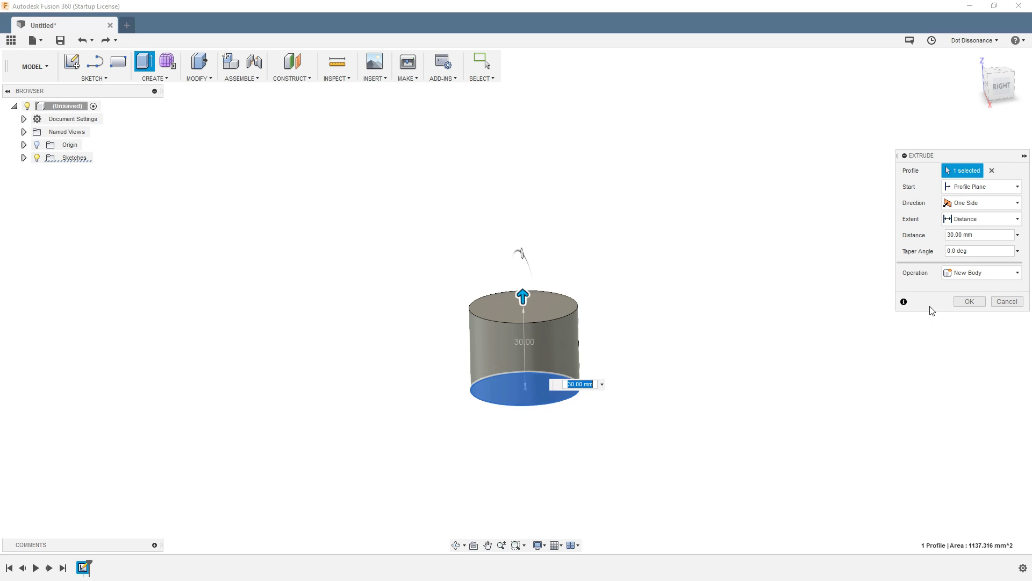
{"action": "left_click", "coordinate": [1008, 301]}
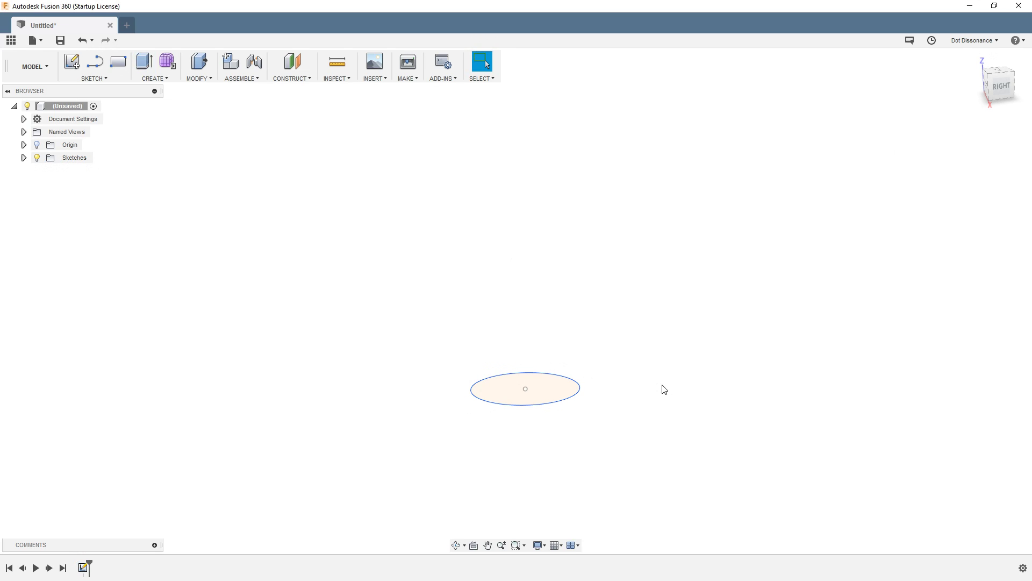
Turn off Incremental Move in the grid and snap options
{"action": "left_click", "coordinate": [557, 546]}
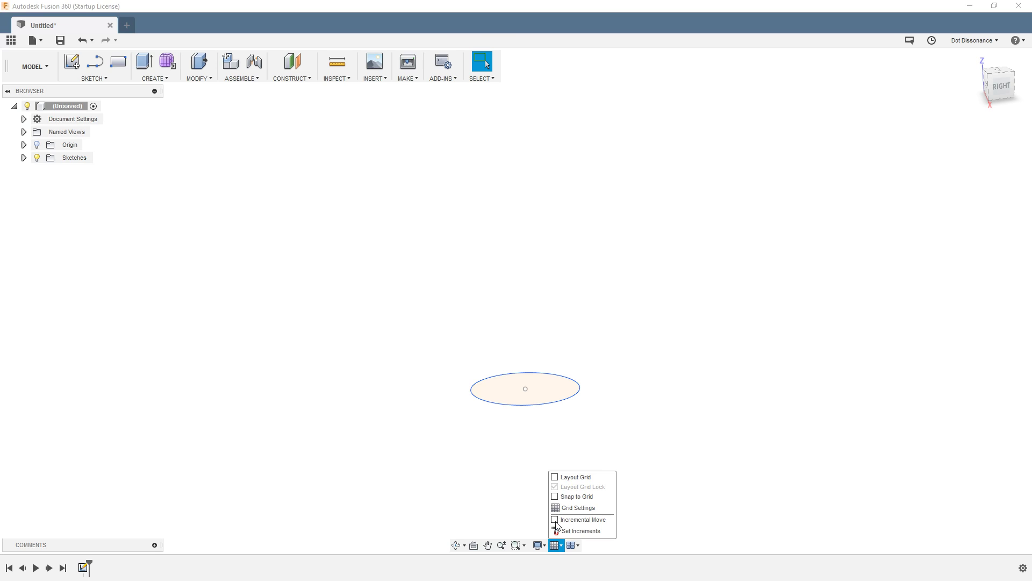
Extrude the circle profile upward about 23.7 mm as a new body
{"action": "key", "text": "e"}
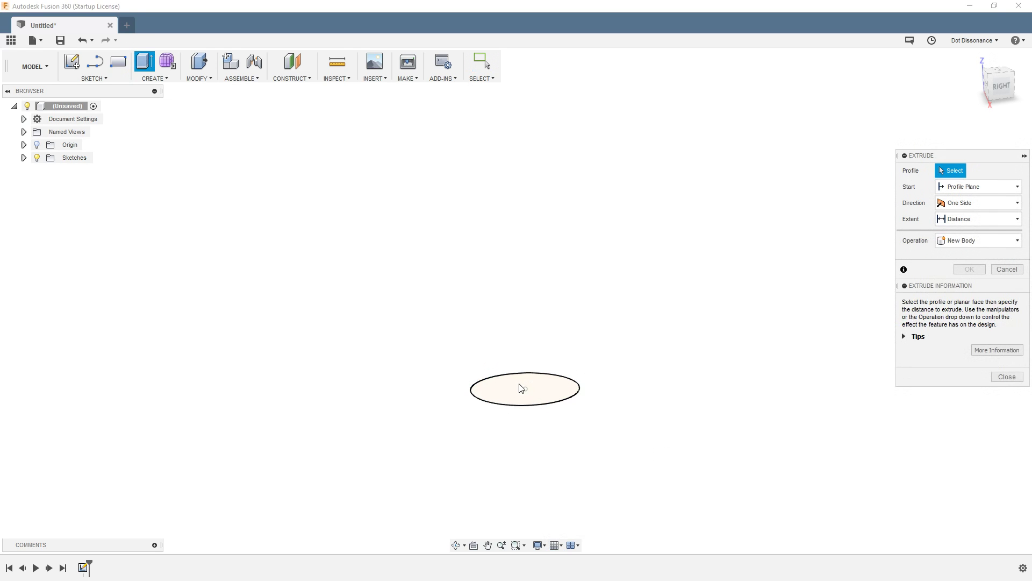
{"action": "left_click", "coordinate": [524, 385]}
{"action": "left_click_drag", "start_coordinate": [525, 379], "coordinate": [523, 315]}
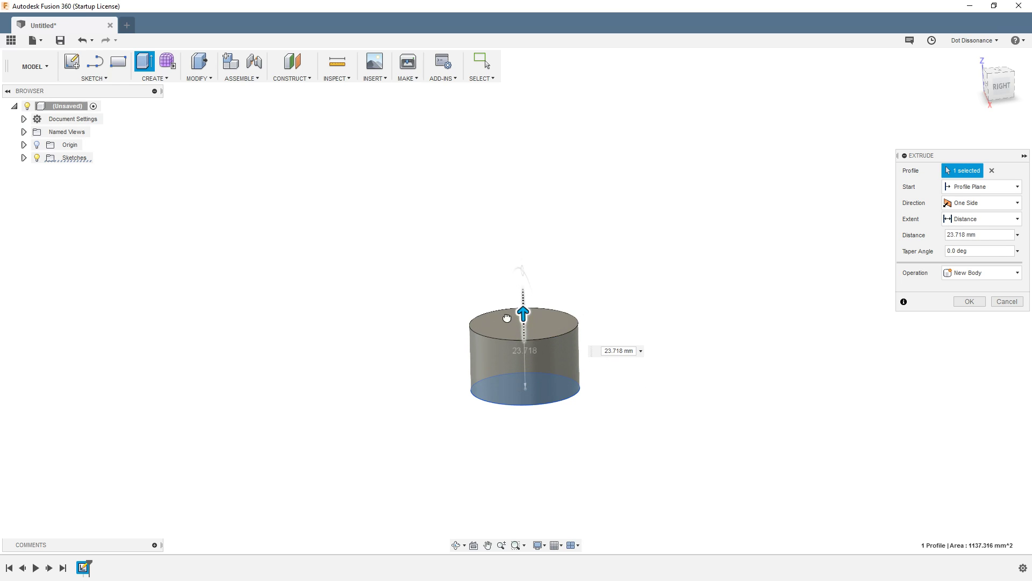
{"action": "key", "text": "Return"}
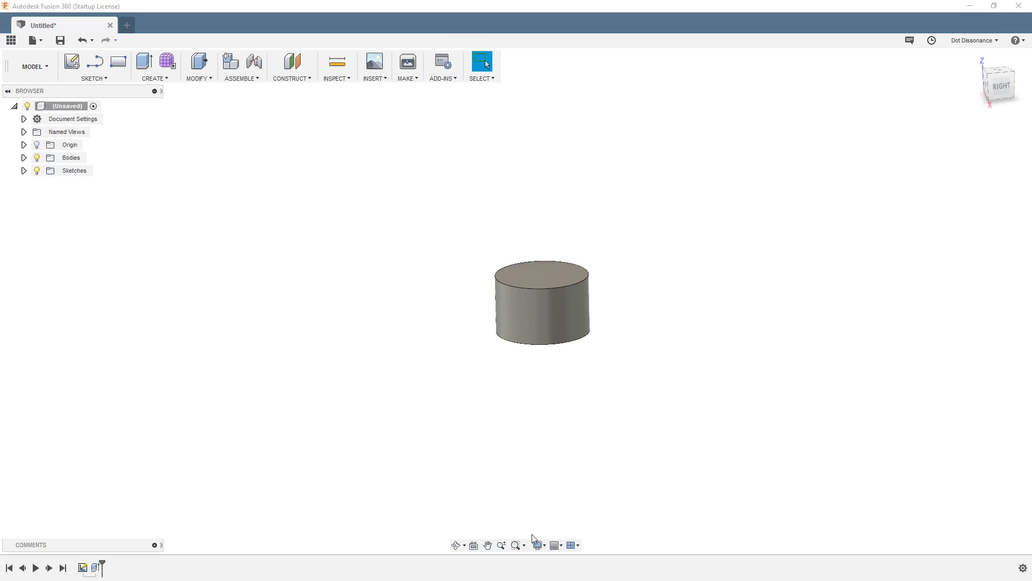
Switch the visual style to Shaded so the cylinder is displayed without edge lines
{"action": "left_click", "coordinate": [545, 547]}
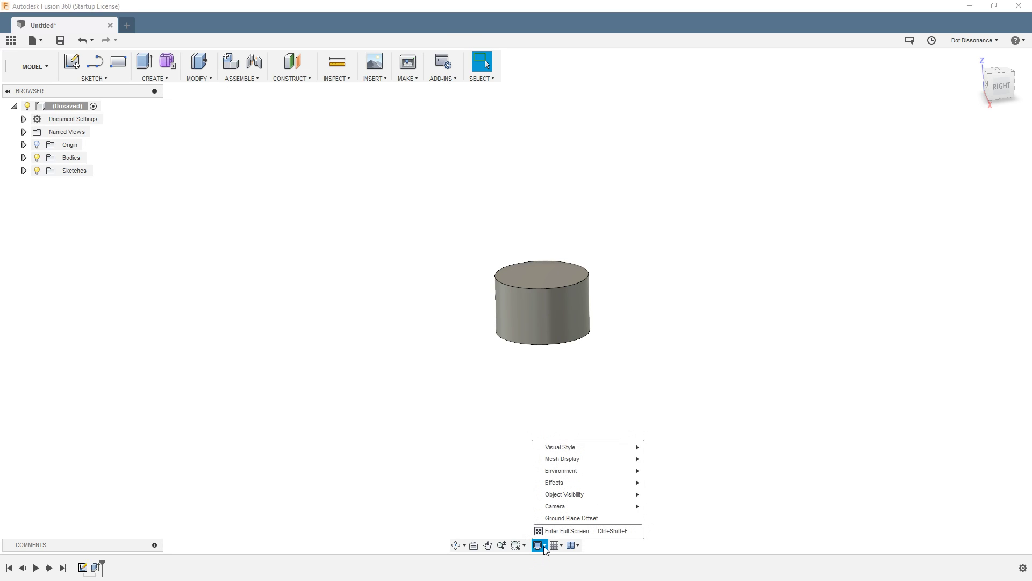
{"action": "mouse_move", "coordinate": [585, 447]}
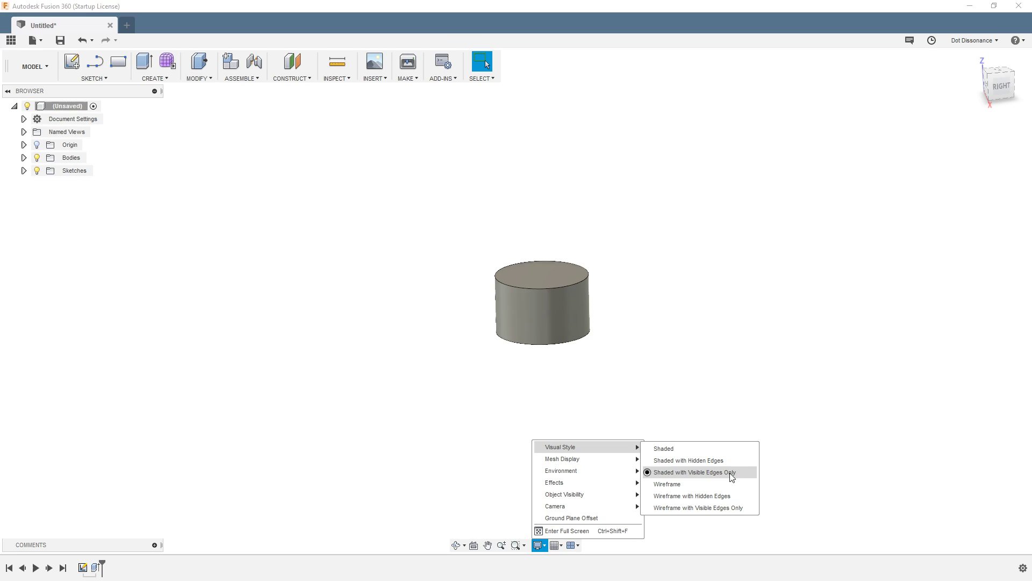
{"action": "left_click", "coordinate": [658, 451]}
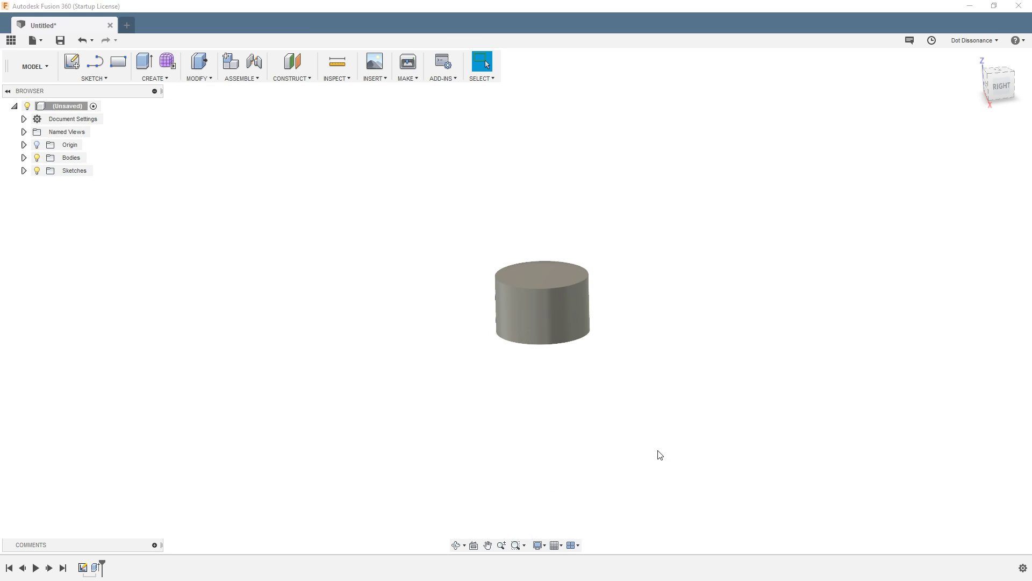
{"action": "mouse_move", "coordinate": [630, 288]}
{"action": "middle_mouse_down", "text": "shift"}
{"action": "mouse_move", "coordinate": [652, 311]}
{"action": "mouse_move", "coordinate": [641, 256]}
{"action": "mouse_move", "coordinate": [615, 292]}
{"action": "mouse_move", "coordinate": [622, 288]}
{"action": "middle_mouse_up", "text": "shift"}
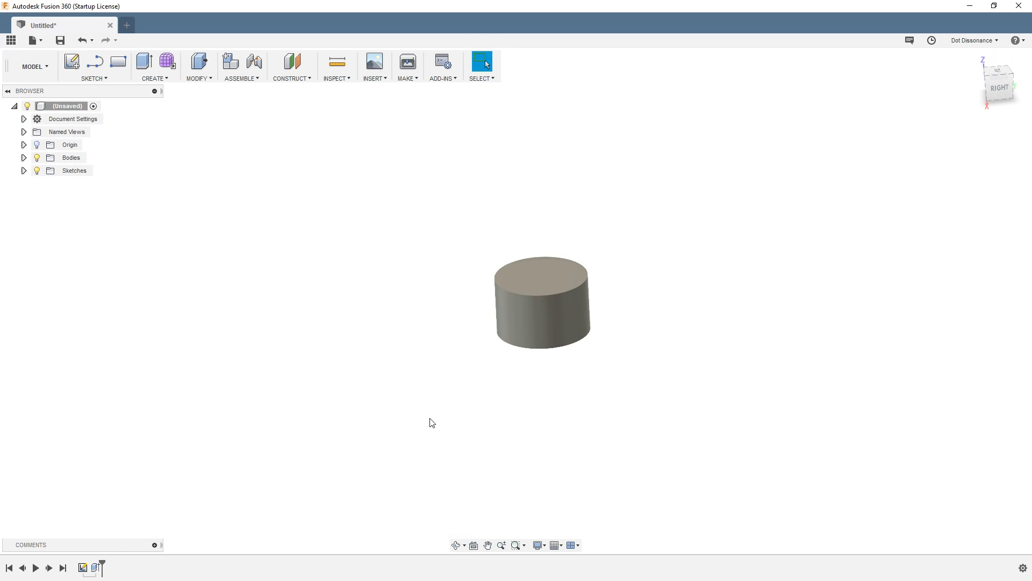
Fillet the cylinder's upper and lower circular edges with a constant radius of about 4.5 mm
{"action": "key", "text": "f"}
{"action": "left_click", "coordinate": [569, 288]}
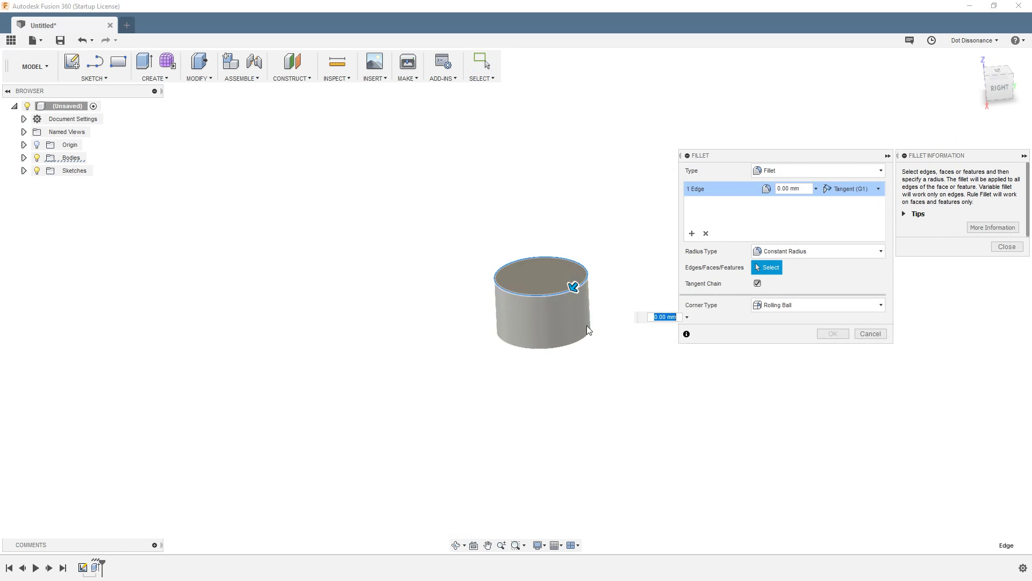
{"action": "left_click", "coordinate": [585, 344]}
{"action": "left_click_drag", "start_coordinate": [585, 347], "coordinate": [582, 340]}
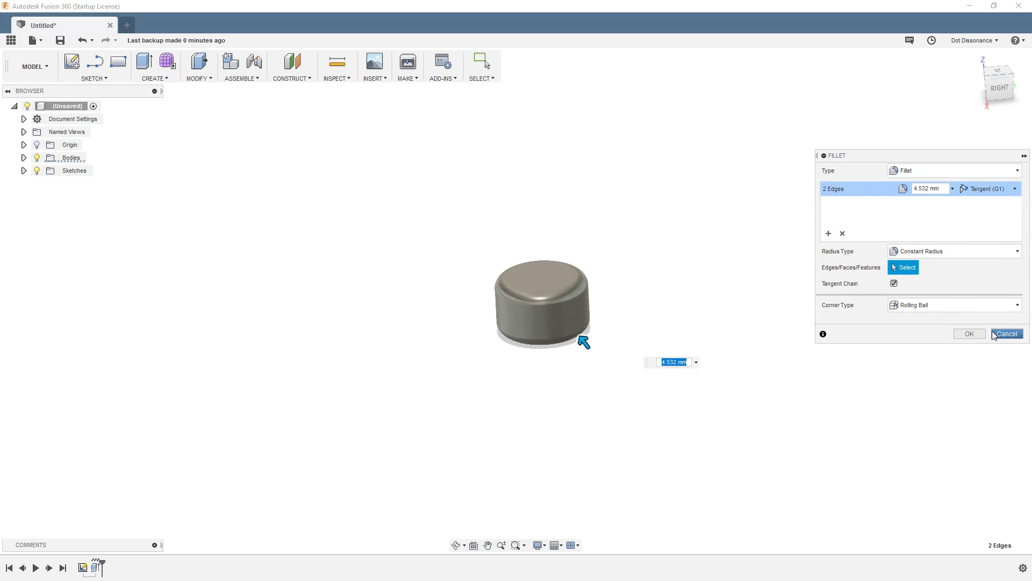
{"action": "left_click", "coordinate": [970, 334]}
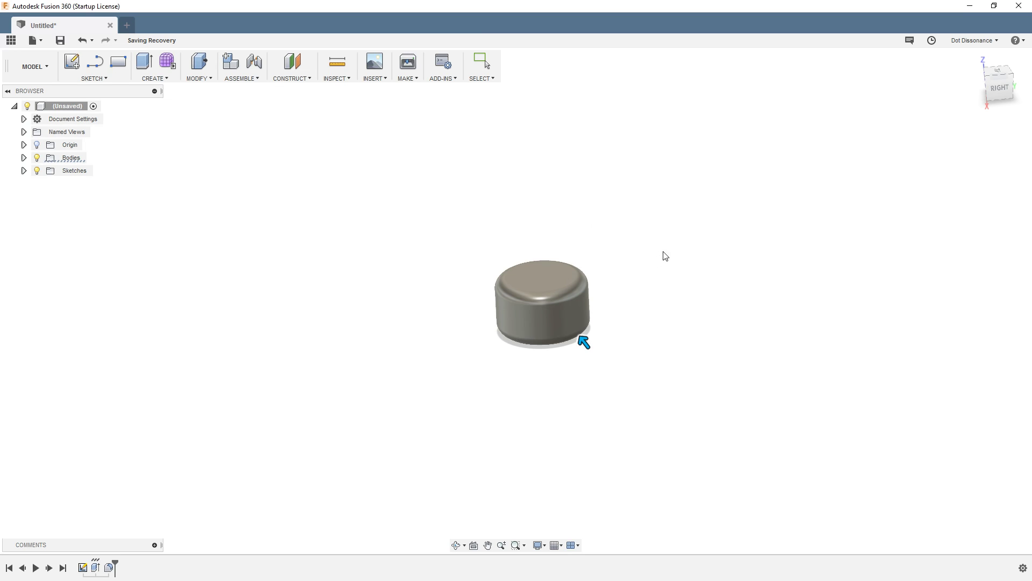
Change the visual style of the filleted cylinder to Shaded with Visible Edges Only
{"action": "middle_click_drag", "start_coordinate": [643, 326], "coordinate": [478, 304], "text": "shift"}
{"action": "middle_click_drag", "start_coordinate": [611, 315], "coordinate": [648, 309], "text": "shift"}
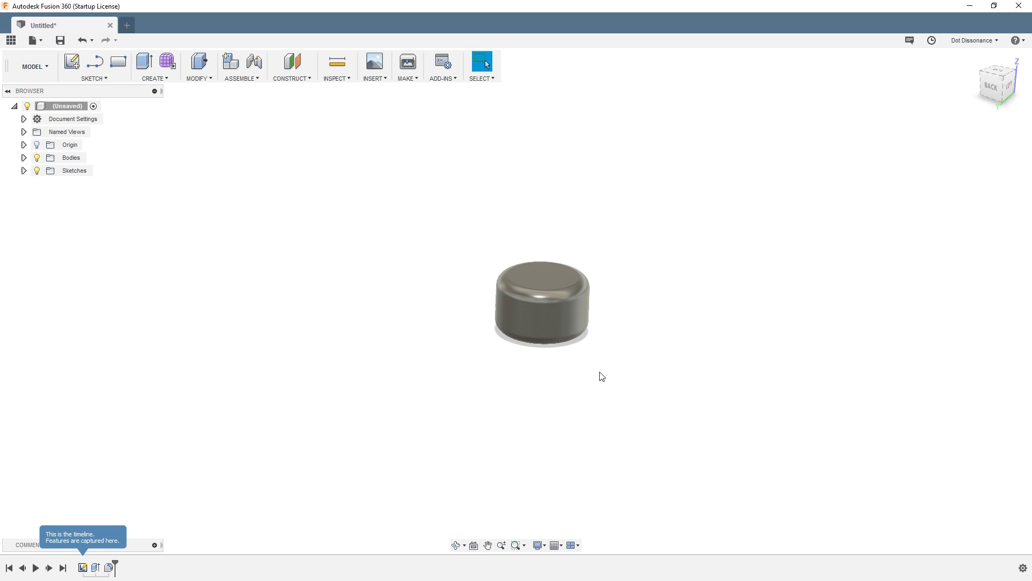
{"action": "left_click", "coordinate": [544, 547]}
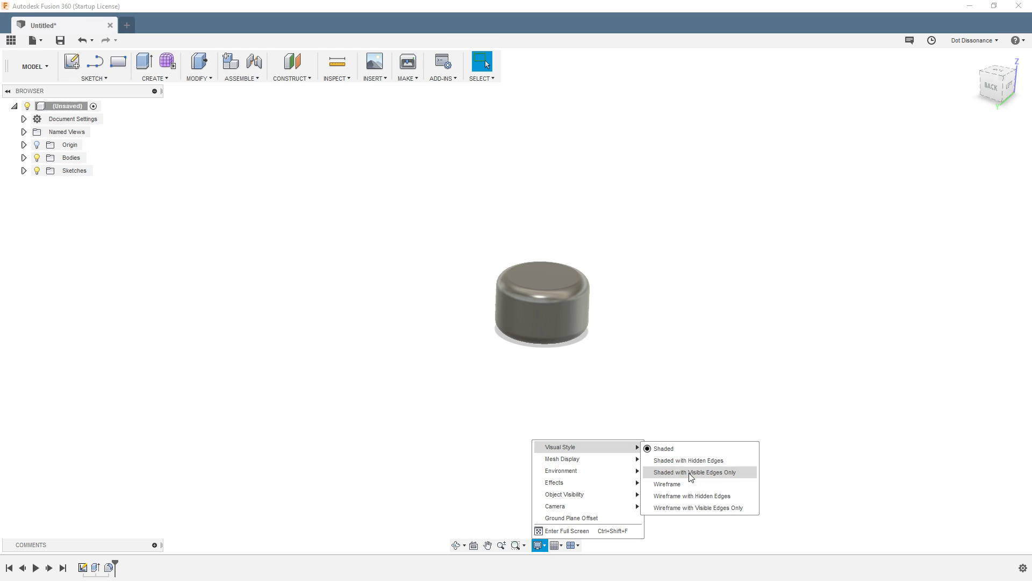
{"action": "left_click", "coordinate": [692, 477]}
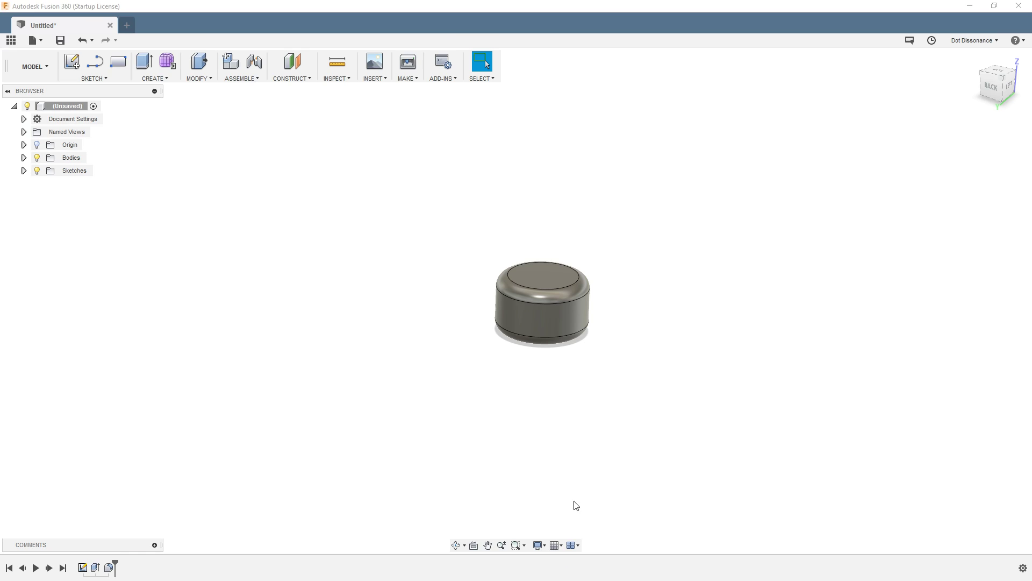
Display the model in the Wireframe visual style and view it from another angle
{"action": "left_click", "coordinate": [546, 549]}
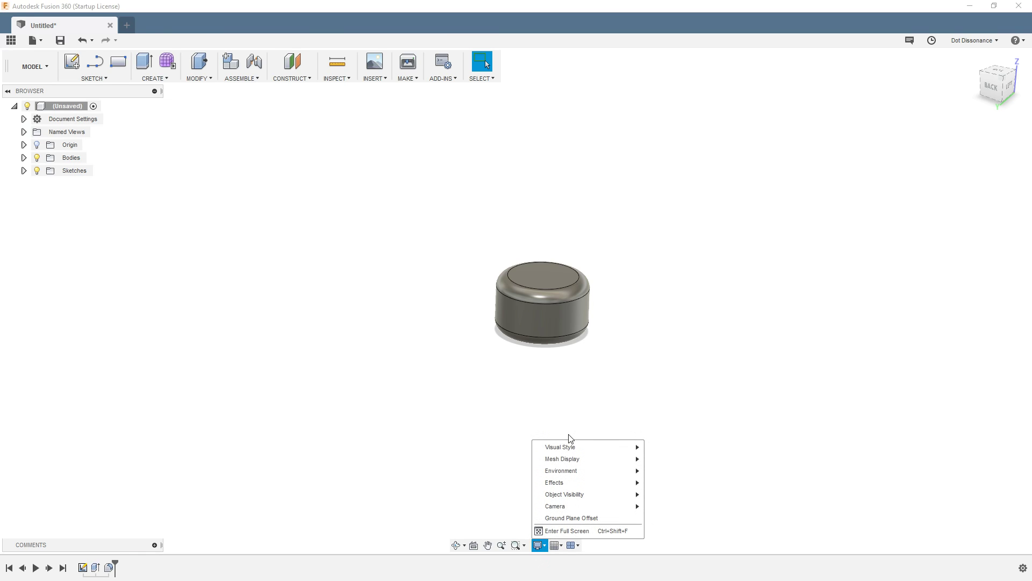
{"action": "mouse_move", "coordinate": [576, 447]}
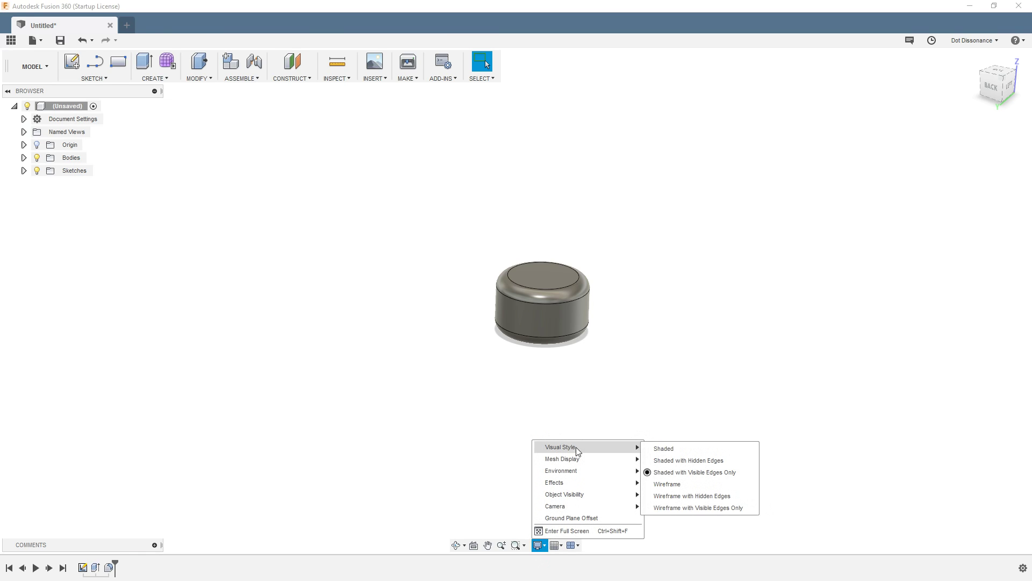
{"action": "left_click", "coordinate": [675, 484]}
{"action": "middle_click_drag", "start_coordinate": [597, 463], "coordinate": [588, 352], "text": "shift"}
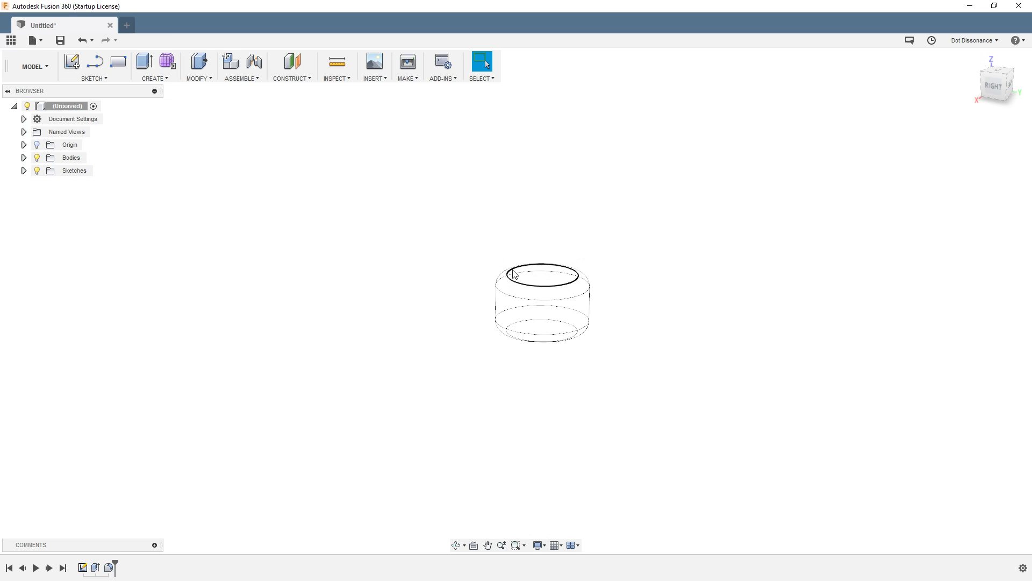
Return the visual style from Wireframe to Shaded with Visible Edges Only
{"action": "left_click", "coordinate": [540, 545]}
{"action": "mouse_move", "coordinate": [607, 449]}
{"action": "left_click", "coordinate": [715, 473]}
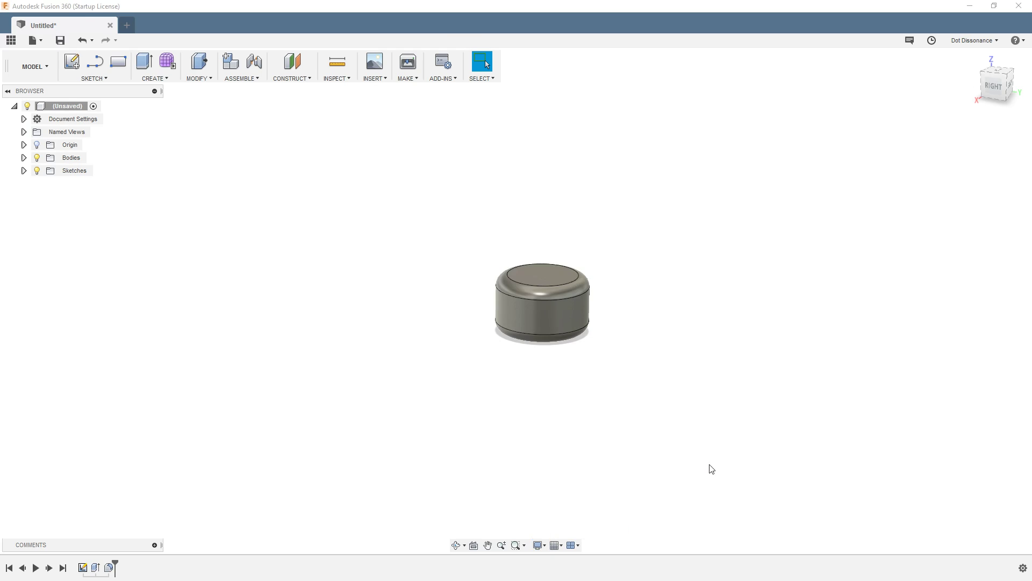
Turn off the Ground Plane display effect
{"action": "scroll", "coordinate": [637, 324], "scroll_direction": "up", "scroll_amount": 3}
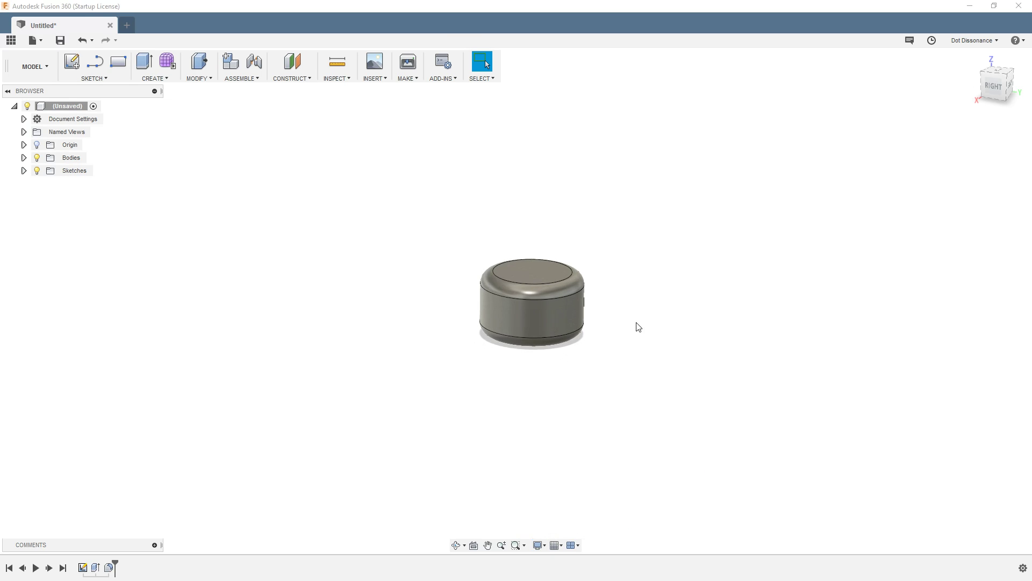
{"action": "middle_click_drag", "start_coordinate": [450, 338], "coordinate": [387, 311], "text": "shift"}
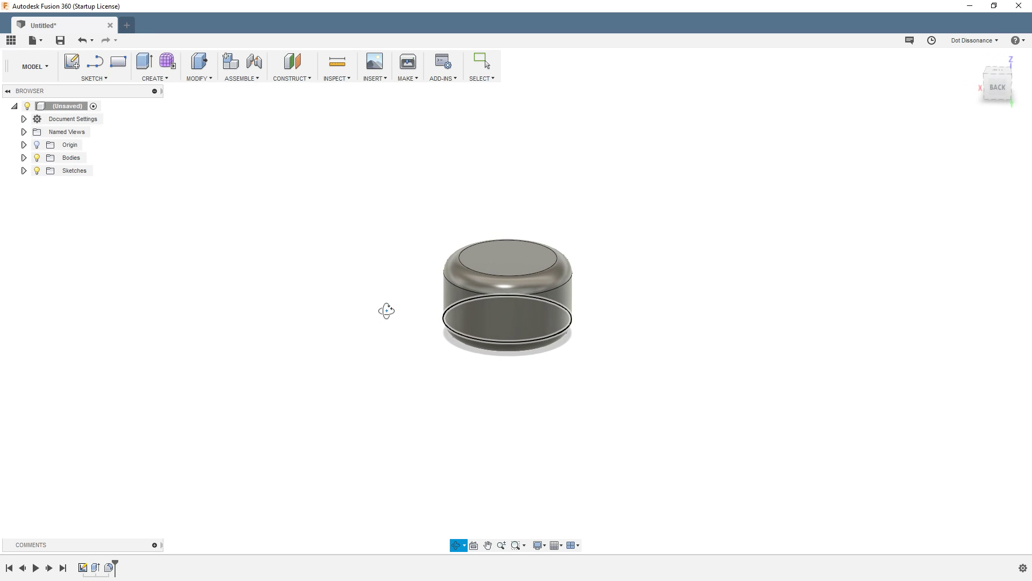
{"action": "key", "text": "Escape"}
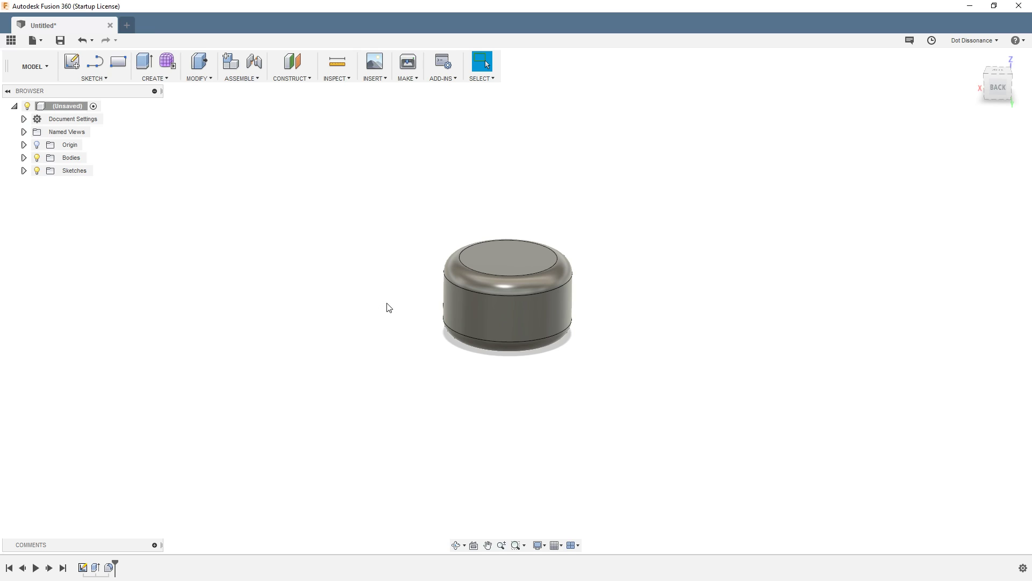
{"action": "middle_click_drag", "start_coordinate": [454, 324], "coordinate": [447, 375], "text": "shift"}
{"action": "left_click", "coordinate": [544, 546]}
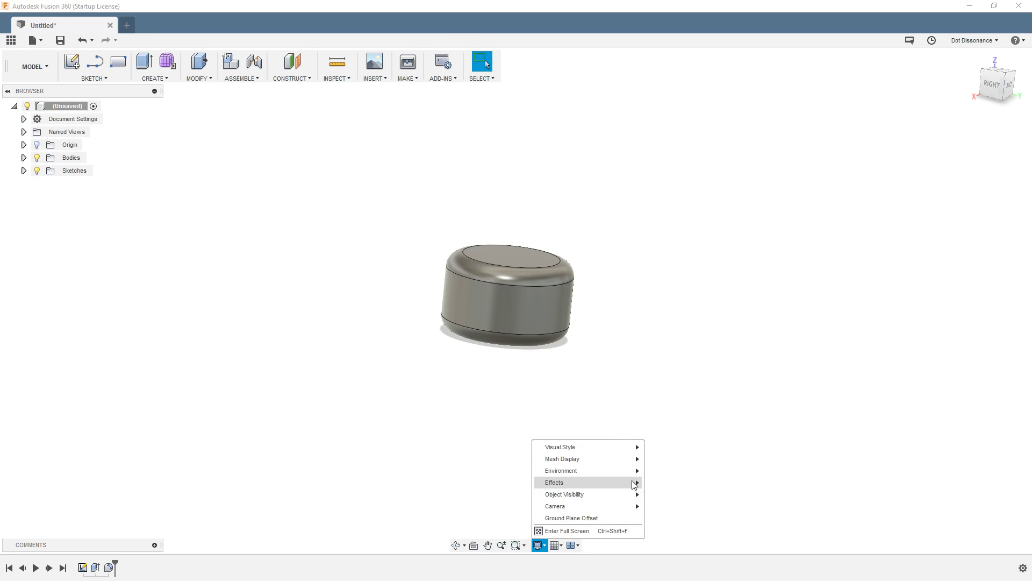
{"action": "mouse_move", "coordinate": [634, 483]}
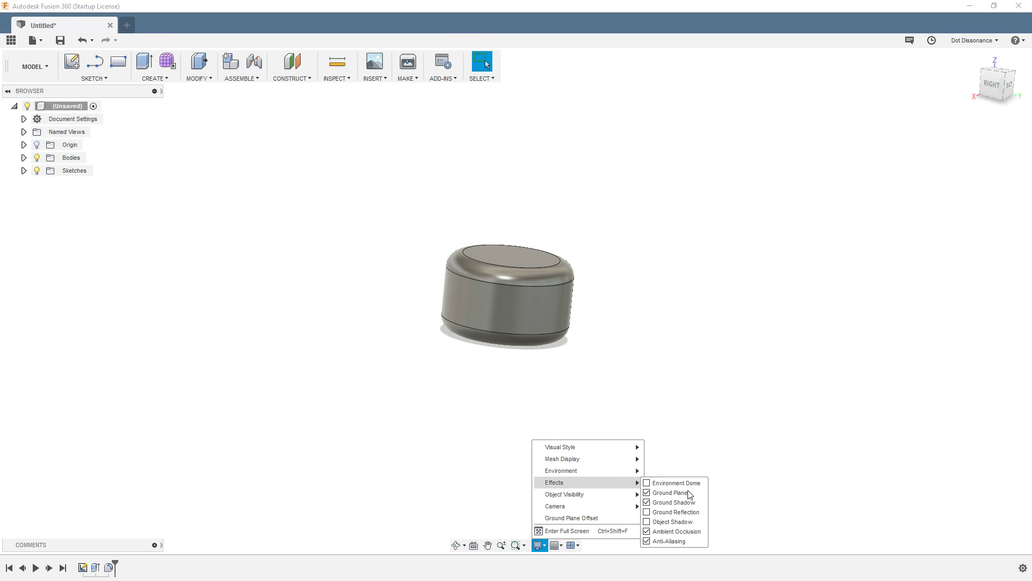
{"action": "left_click", "coordinate": [648, 492]}
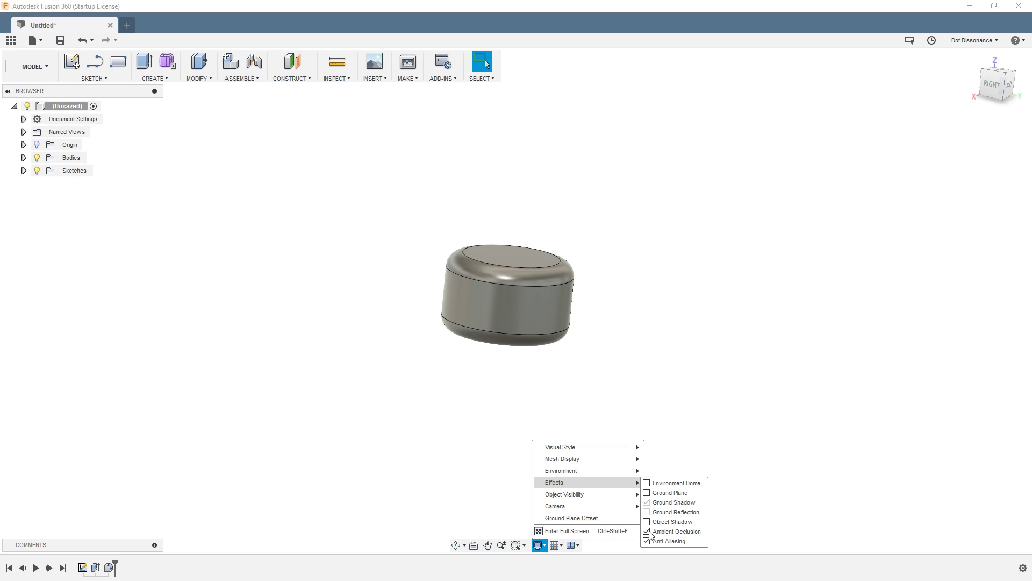
{"action": "left_click", "coordinate": [603, 368]}
Start a sketch on the cylinder's flat top face and draw a small circle near the face's center
{"action": "middle_click_drag", "start_coordinate": [523, 316], "coordinate": [369, 207], "text": "shift"}
{"action": "left_click", "coordinate": [456, 321]}
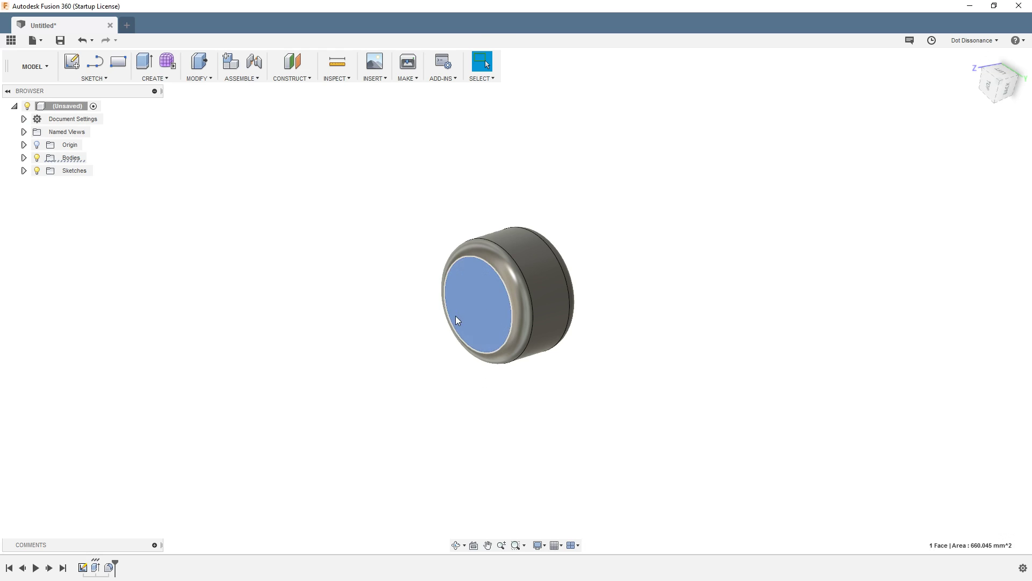
{"action": "left_click", "coordinate": [72, 62]}
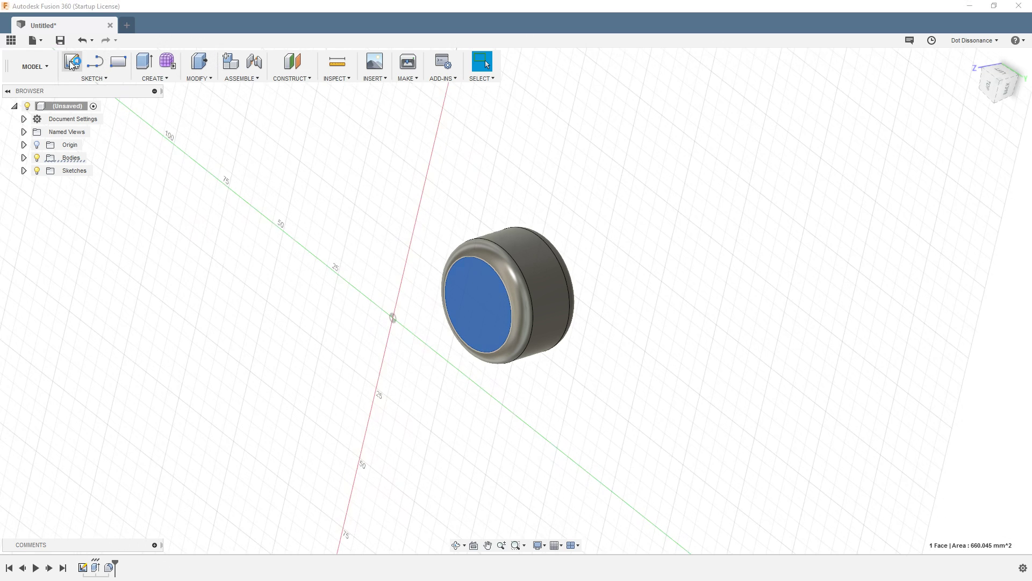
{"action": "key", "text": "c"}
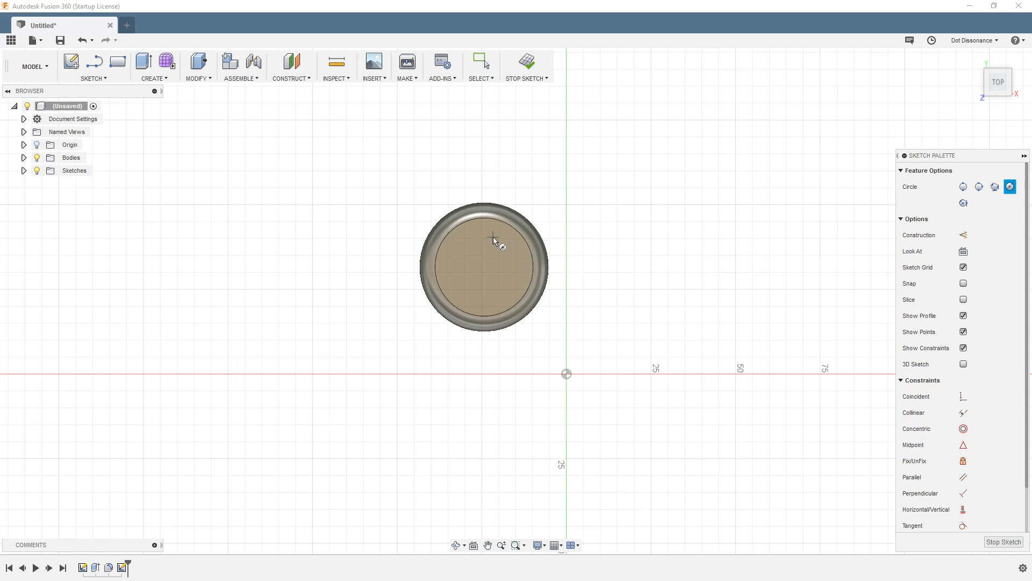
{"action": "left_click", "coordinate": [488, 267]}
{"action": "left_click", "coordinate": [498, 279]}
Extrude the small circle into the body as a Cut with its extent set to All
{"action": "mouse_move", "coordinate": [505, 295]}
{"action": "middle_mouse_down", "text": "shift"}
{"action": "mouse_move", "coordinate": [529, 264]}
{"action": "mouse_move", "coordinate": [537, 272]}
{"action": "middle_mouse_up", "text": "shift"}
{"action": "key", "text": "e"}
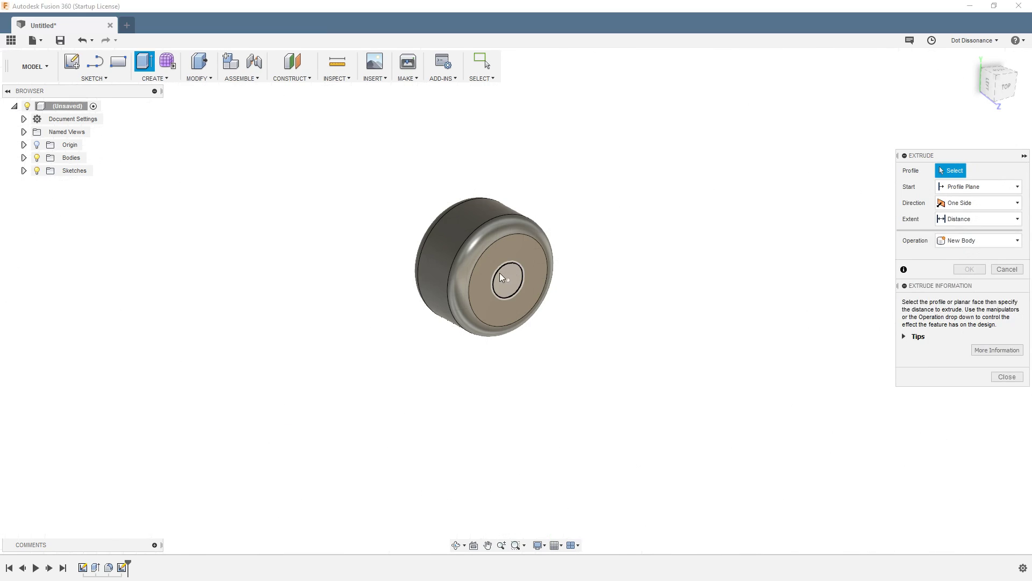
{"action": "left_click", "coordinate": [505, 278]}
{"action": "left_click_drag", "start_coordinate": [508, 279], "coordinate": [490, 269]}
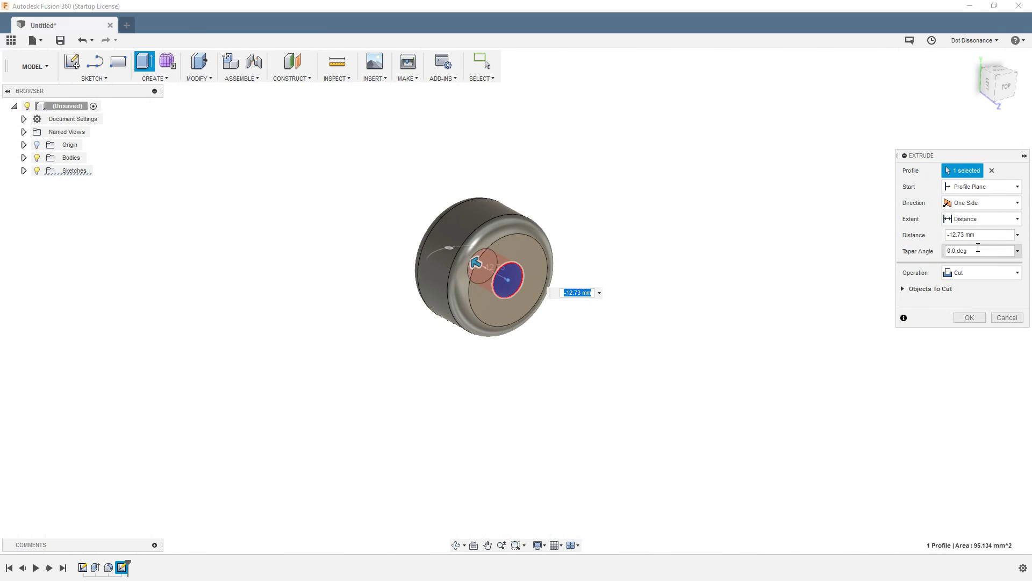
{"action": "left_click", "coordinate": [984, 219]}
{"action": "left_click", "coordinate": [968, 267]}
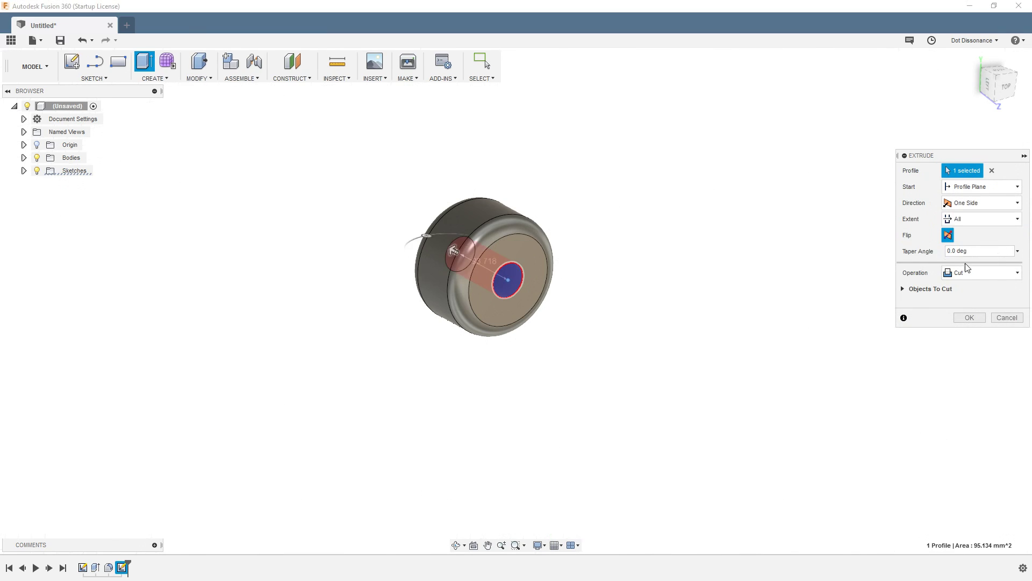
{"action": "left_click", "coordinate": [970, 317]}
Examine the body and its through hole from several angles and zoom levels
{"action": "middle_click_drag", "start_coordinate": [651, 350], "coordinate": [574, 330], "text": "shift"}
{"action": "scroll", "coordinate": [746, 437], "scroll_direction": "down", "scroll_amount": 3}
{"action": "scroll", "coordinate": [672, 400], "scroll_direction": "up", "scroll_amount": 3}
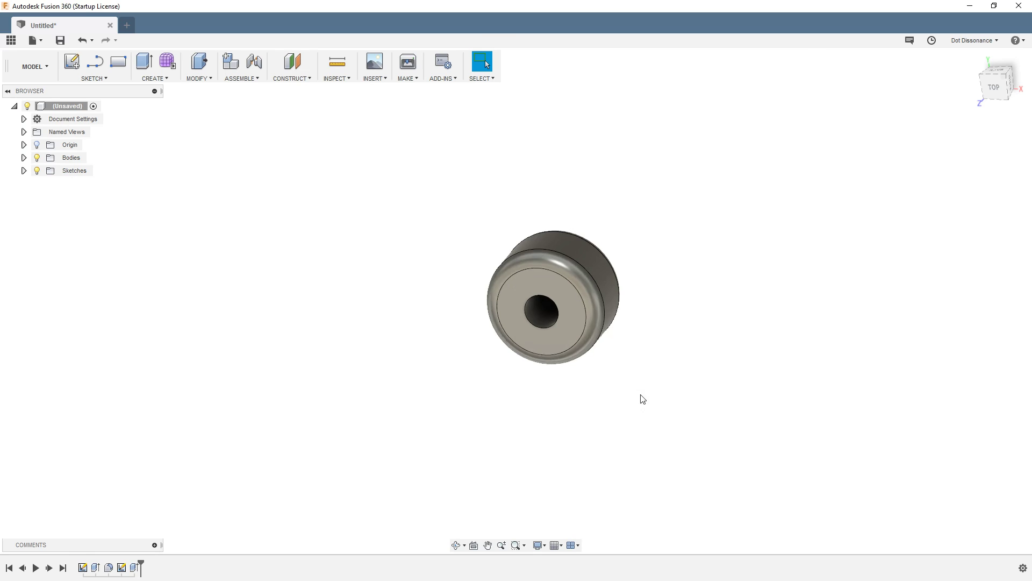
{"action": "scroll", "coordinate": [463, 301], "scroll_direction": "down", "scroll_amount": 1}
{"action": "scroll", "coordinate": [511, 347], "scroll_direction": "up", "scroll_amount": 4}
{"action": "middle_click_drag", "start_coordinate": [592, 368], "coordinate": [608, 384], "text": "shift"}
{"action": "left_click_drag", "start_coordinate": [609, 385], "coordinate": [634, 389]}
{"action": "key", "text": "Escape"}
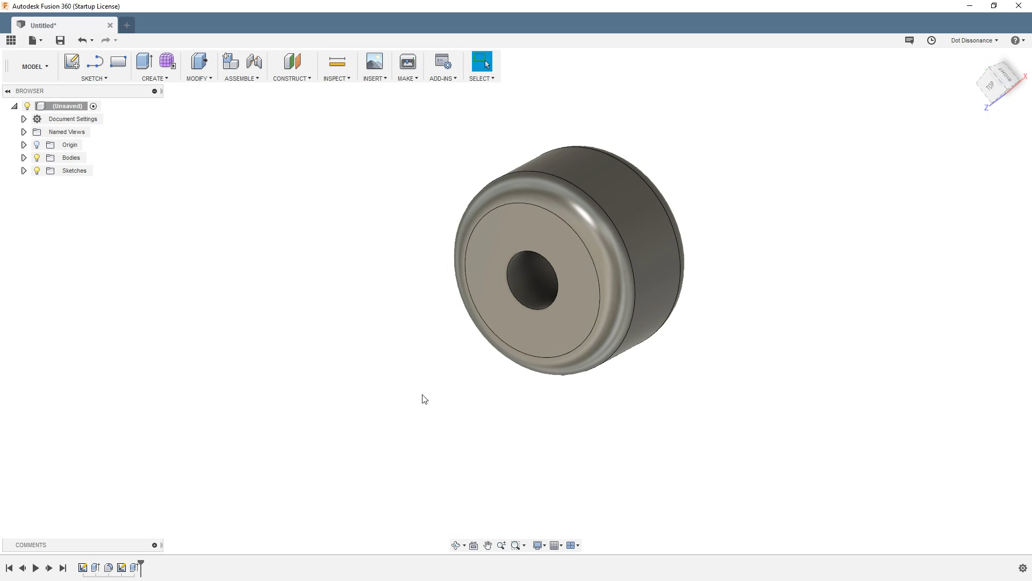
Edit the cylinder's original extrusion in the design history and lengthen its distance to about 90 mm
{"action": "right_click", "coordinate": [96, 567]}
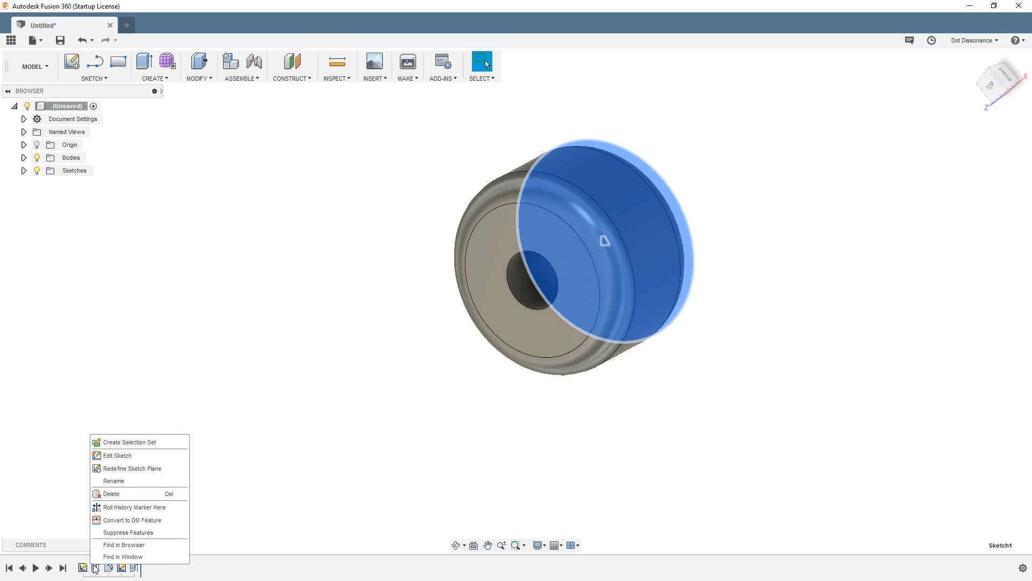
{"action": "double_click", "coordinate": [96, 567]}
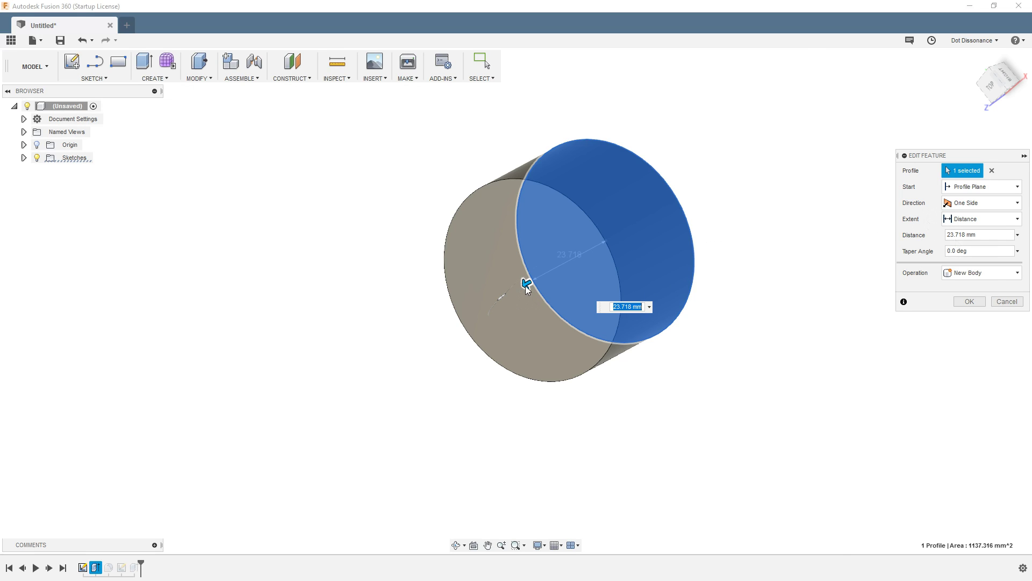
{"action": "middle_click_drag", "start_coordinate": [496, 354], "coordinate": [501, 284], "text": "shift"}
{"action": "left_click_drag", "start_coordinate": [497, 282], "coordinate": [187, 398]}
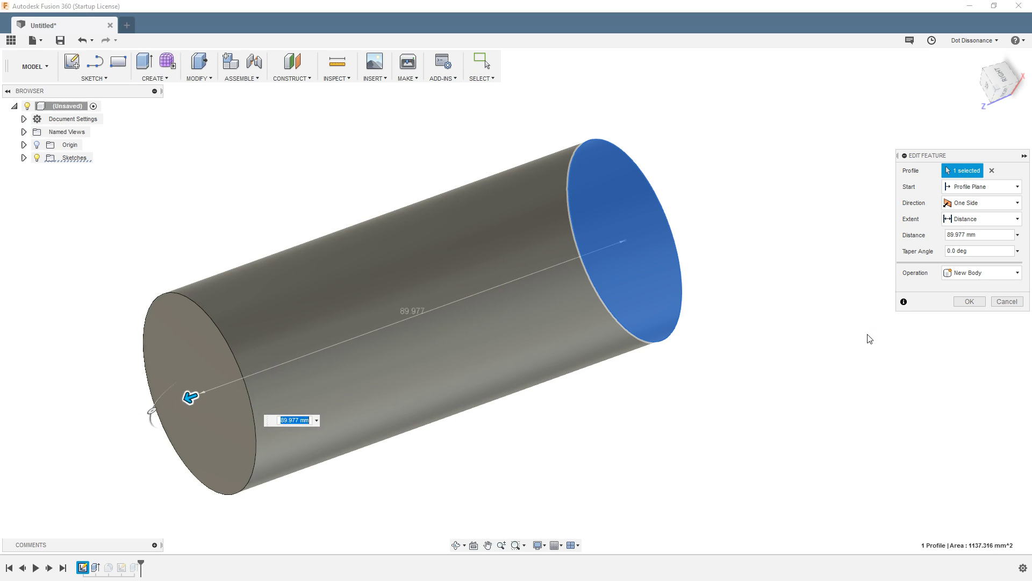
{"action": "left_click", "coordinate": [969, 301]}
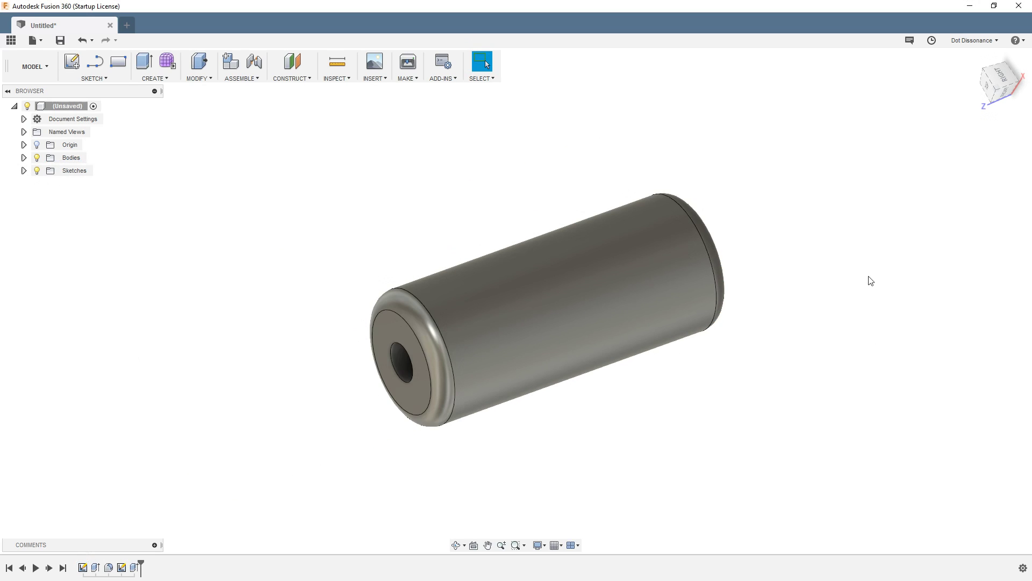
Toggle the Ambient Occlusion display effect on and off to compare the hole's shading, leaving it switched off
{"action": "middle_click_drag", "start_coordinate": [457, 406], "coordinate": [536, 414], "text": "shift"}
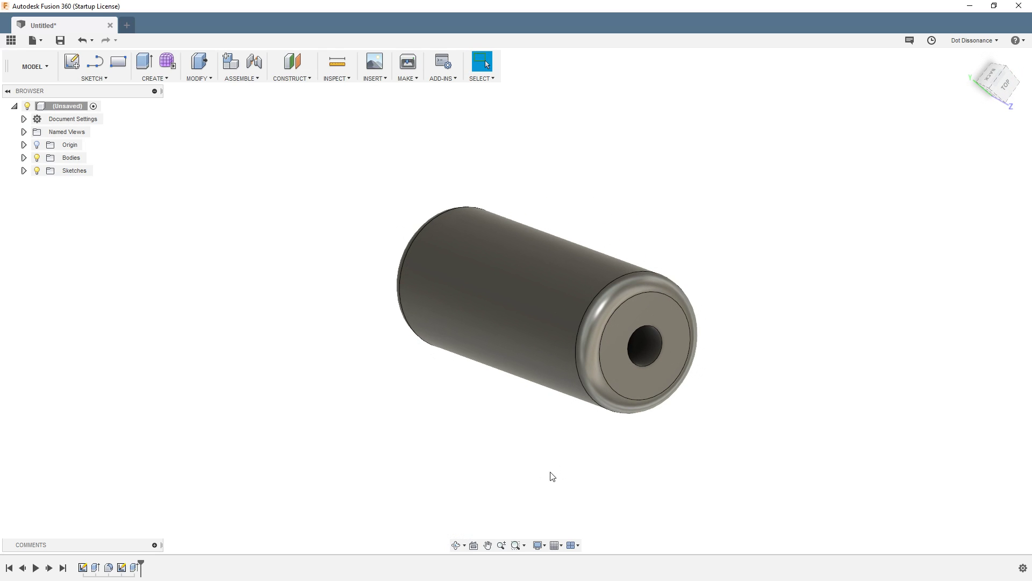
{"action": "left_click", "coordinate": [539, 545]}
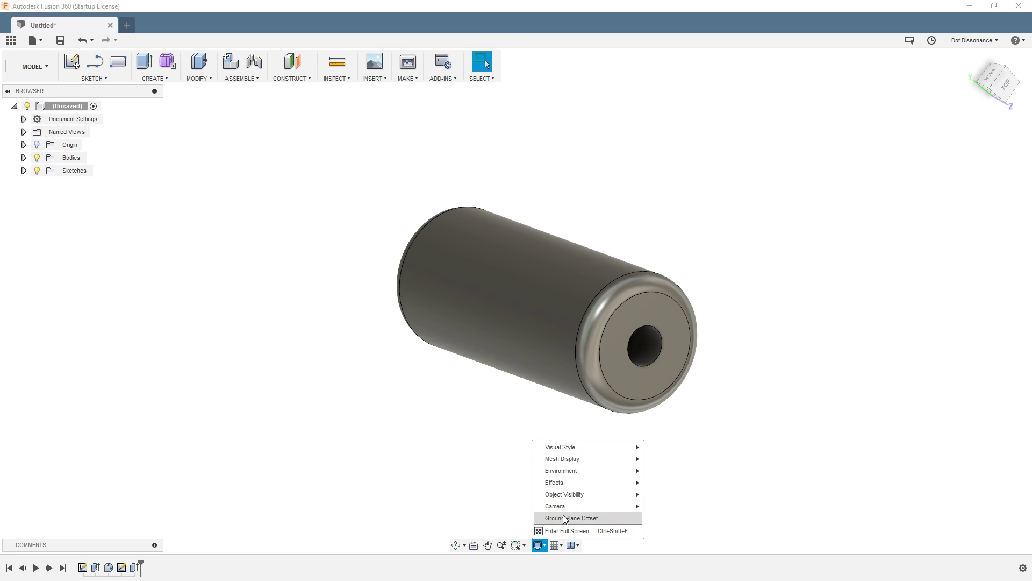
{"action": "mouse_move", "coordinate": [614, 482]}
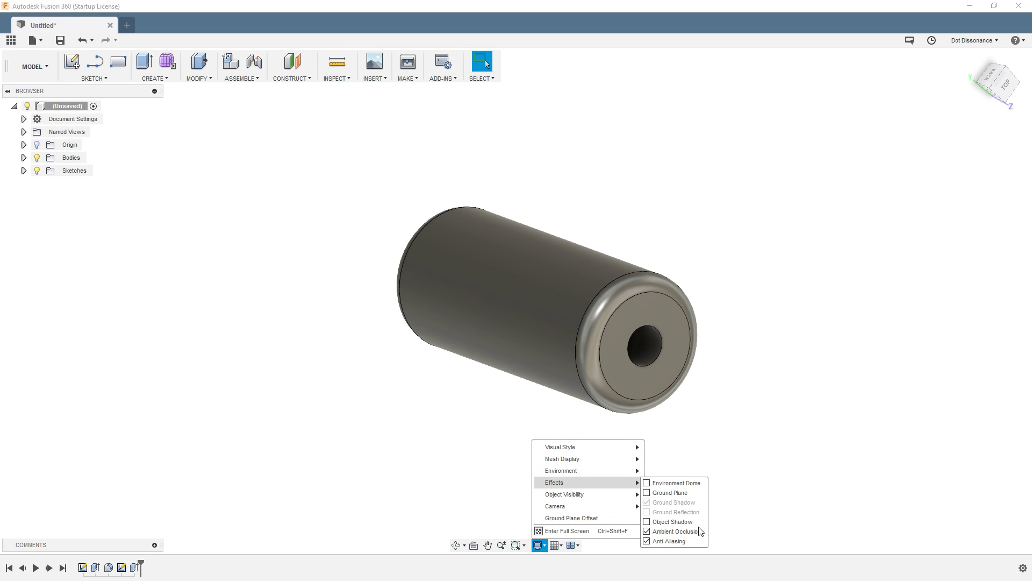
{"action": "left_click", "coordinate": [677, 532]}
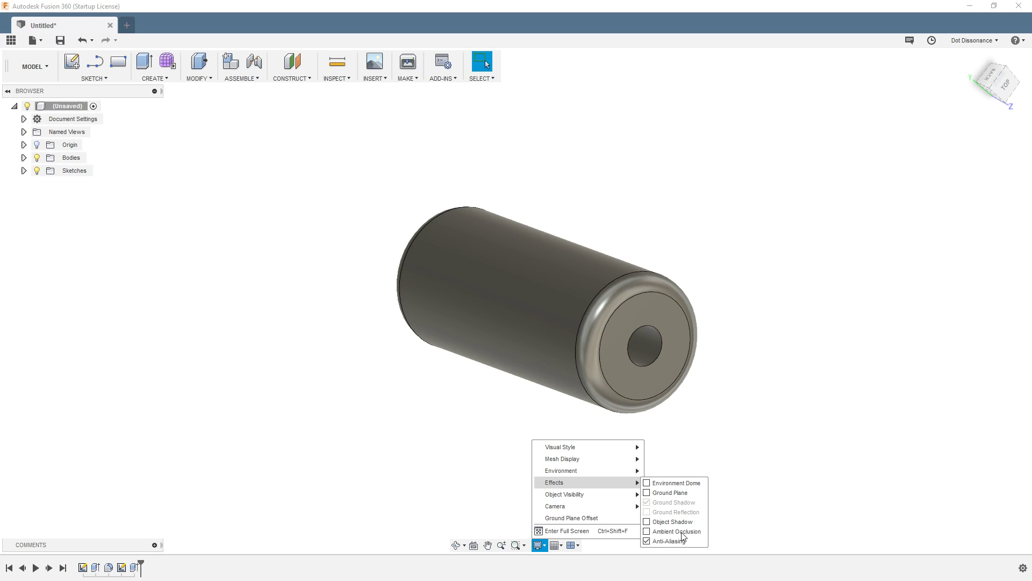
{"action": "left_click", "coordinate": [683, 535]}
{"action": "left_click", "coordinate": [683, 536]}
{"action": "left_click", "coordinate": [683, 535]}
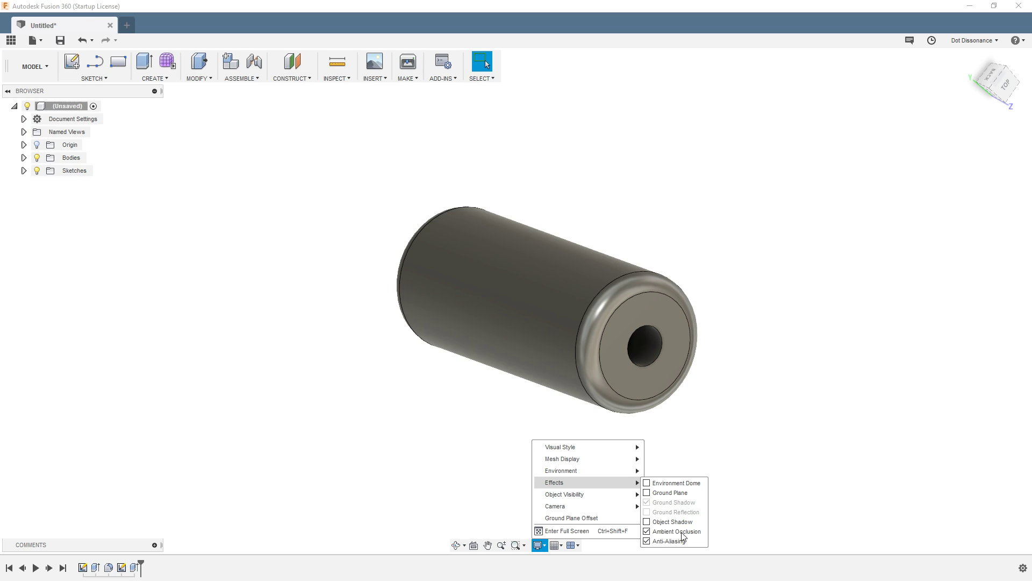
{"action": "left_click", "coordinate": [683, 536]}
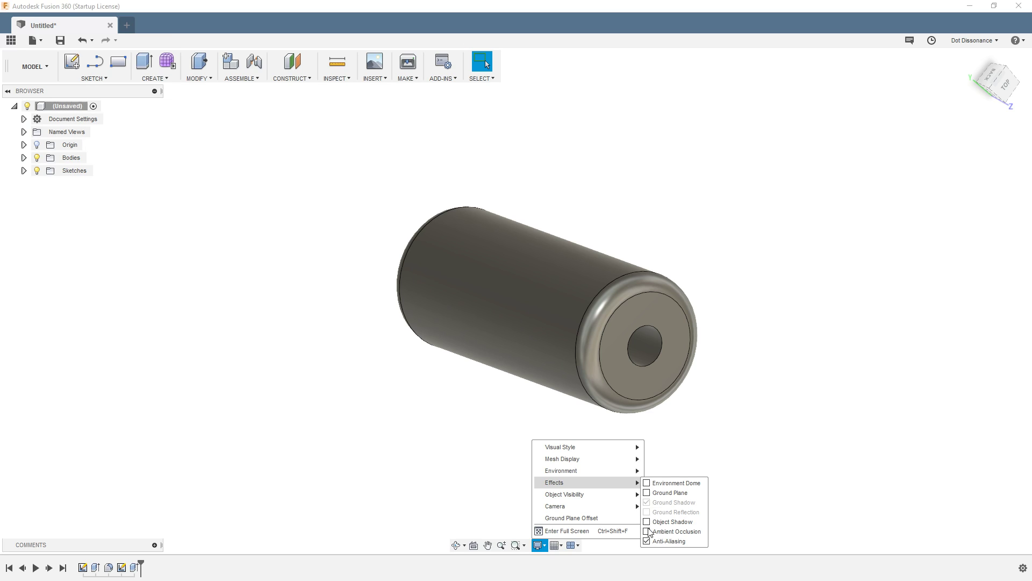
{"action": "left_click", "coordinate": [651, 532]}
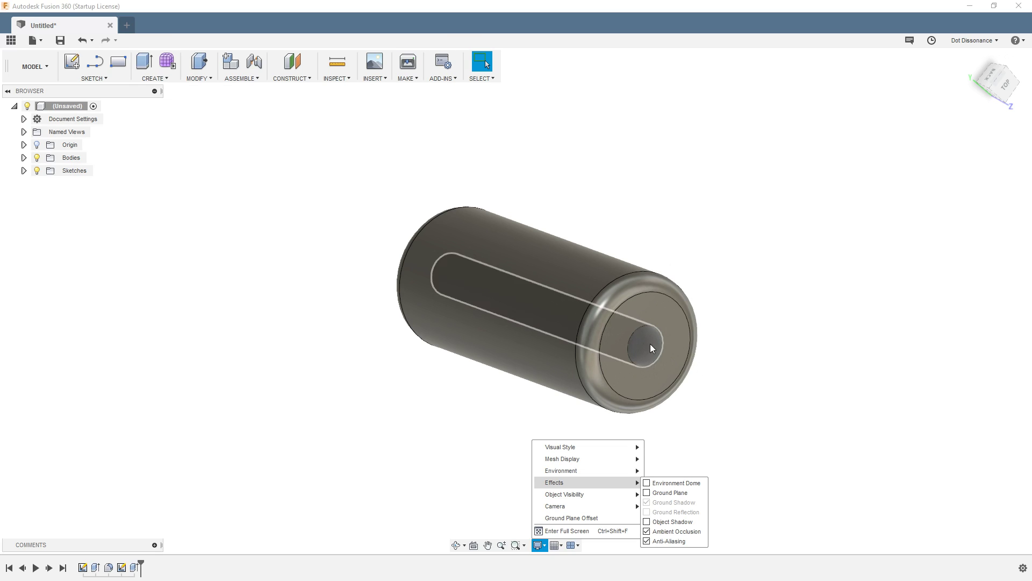
{"action": "left_click", "coordinate": [647, 531]}
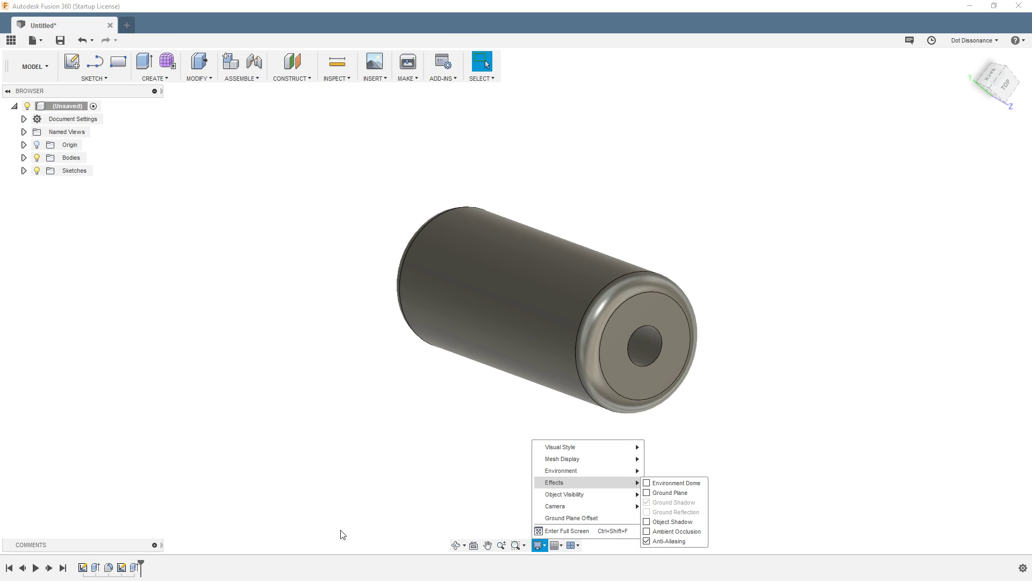
{"action": "left_click", "coordinate": [373, 406]}
Create a construction plane offset outward about 110 mm from the cylinder's flat end face with the hole
{"action": "middle_click_drag", "start_coordinate": [374, 409], "coordinate": [747, 287], "text": "shift"}
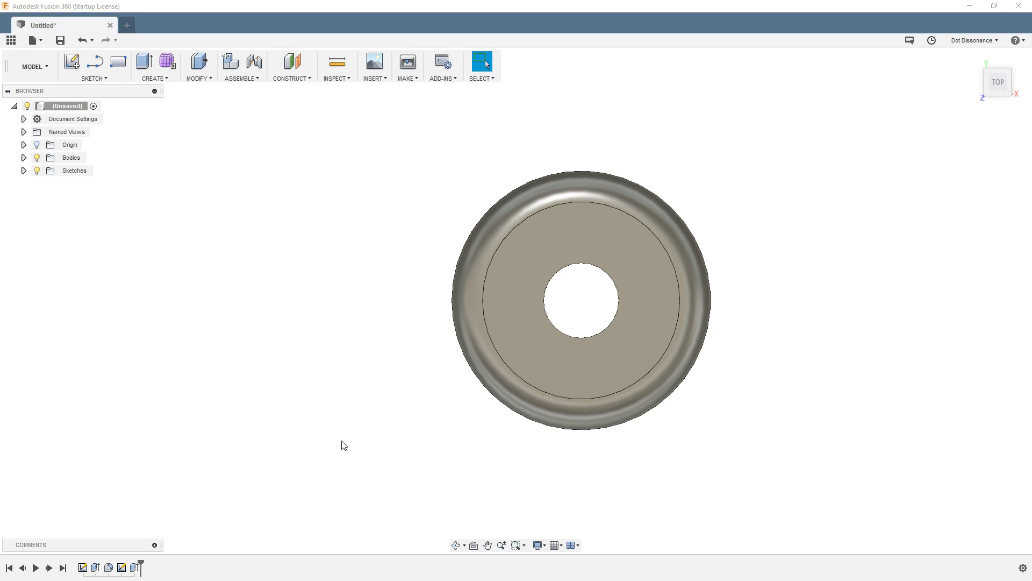
{"action": "middle_click_drag", "start_coordinate": [350, 438], "coordinate": [273, 438], "text": "shift"}
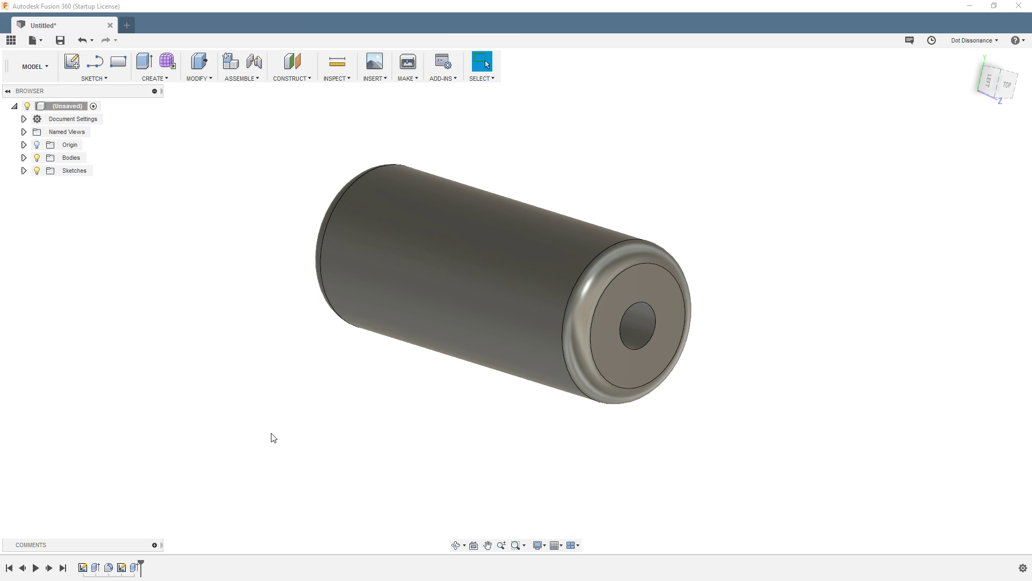
{"action": "scroll", "coordinate": [188, 396], "scroll_direction": "down", "scroll_amount": 1}
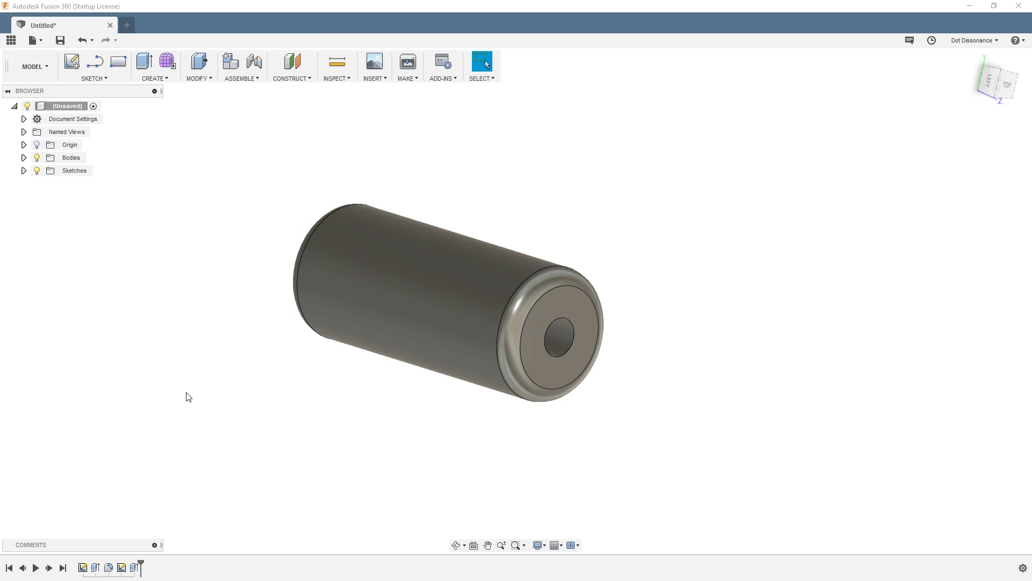
{"action": "scroll", "coordinate": [180, 396], "scroll_direction": "down", "scroll_amount": 1}
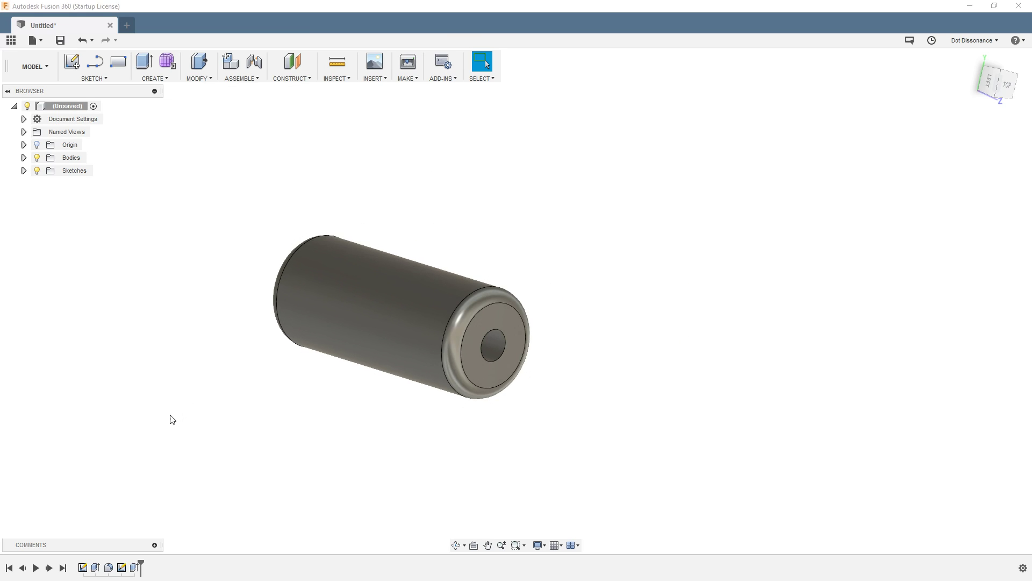
{"action": "left_click", "coordinate": [291, 78]}
{"action": "left_click", "coordinate": [295, 91]}
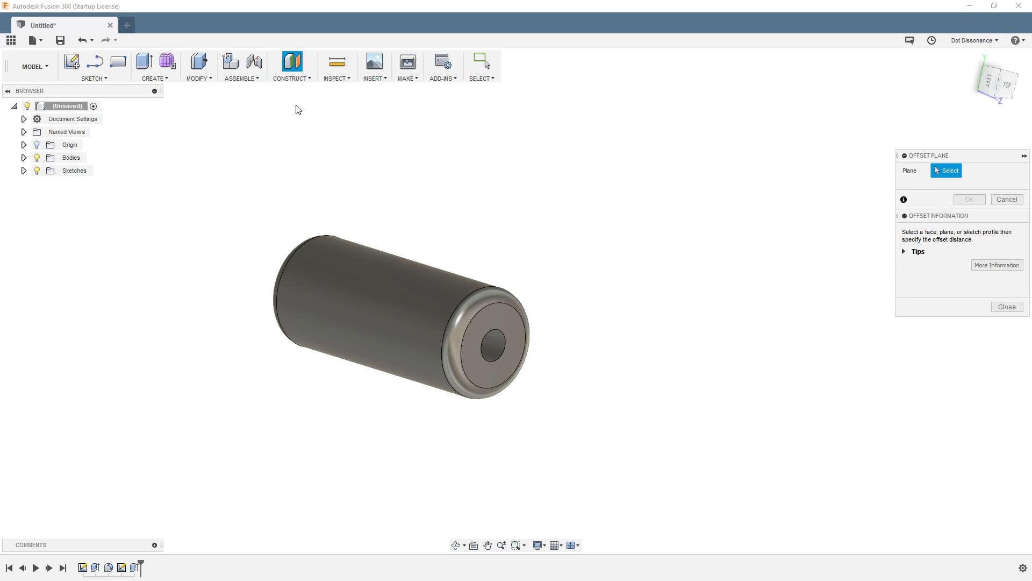
{"action": "left_click", "coordinate": [488, 380]}
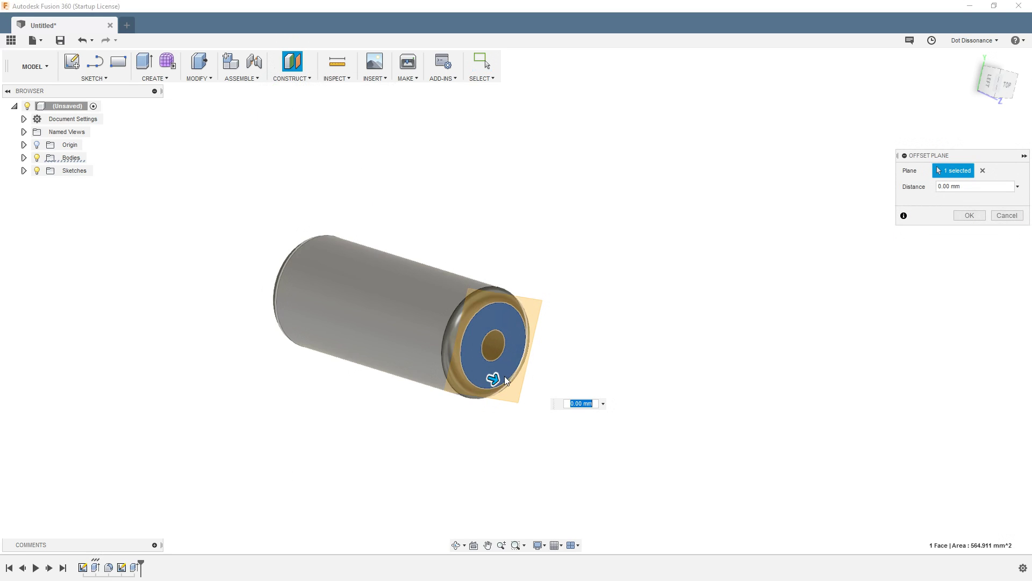
{"action": "left_click_drag", "start_coordinate": [491, 375], "coordinate": [718, 448]}
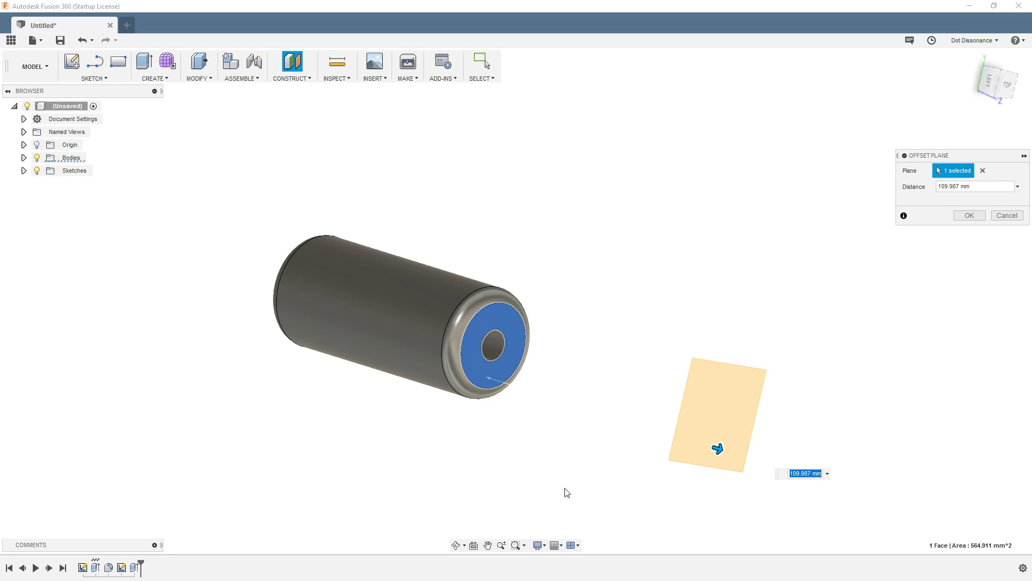
{"action": "left_click", "coordinate": [969, 216]}
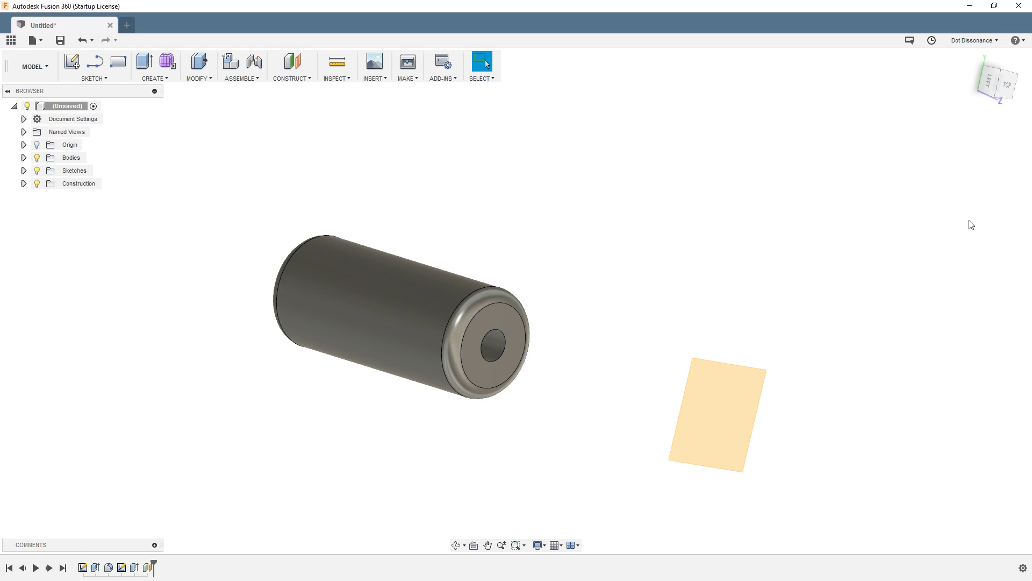
Start a new sketch on the offset construction plane in front of the cylinder
{"action": "scroll", "coordinate": [612, 280], "scroll_direction": "down", "scroll_amount": 3}
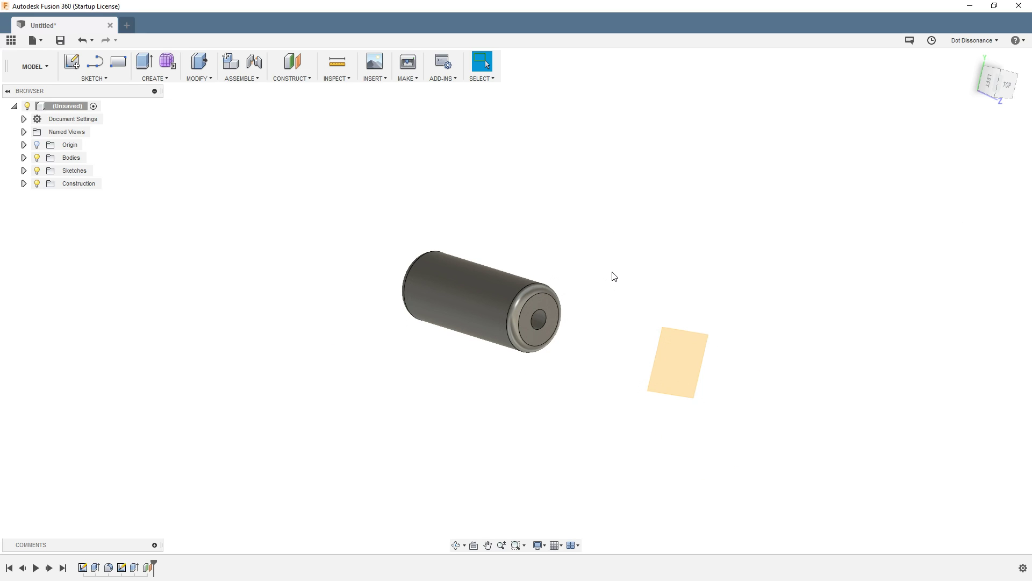
{"action": "scroll", "coordinate": [616, 273], "scroll_direction": "up", "scroll_amount": 2}
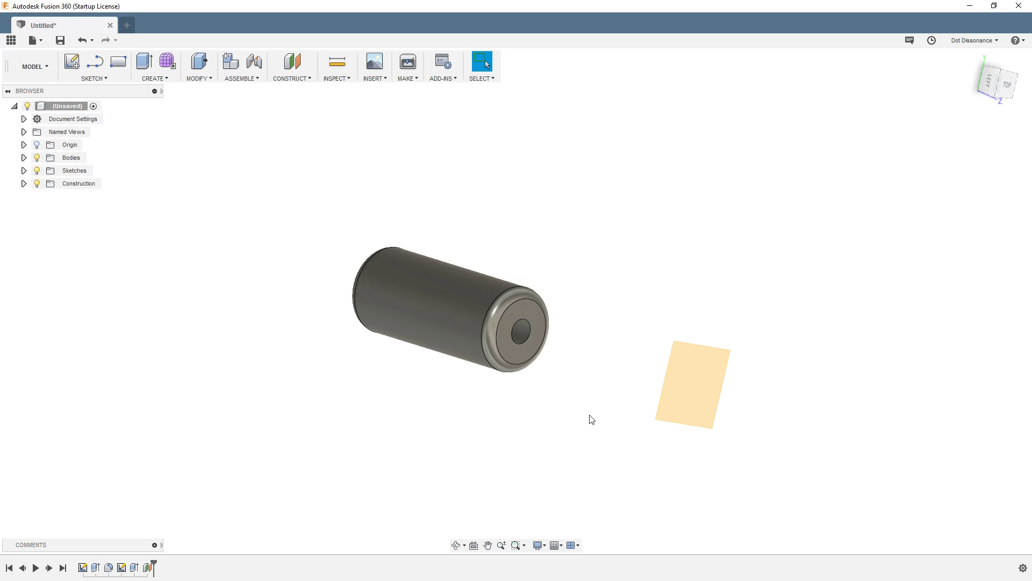
{"action": "mouse_move", "coordinate": [622, 368]}
{"action": "middle_mouse_down", "text": "shift"}
{"action": "mouse_move", "coordinate": [613, 364]}
{"action": "mouse_move", "coordinate": [648, 376]}
{"action": "mouse_move", "coordinate": [629, 363]}
{"action": "middle_mouse_up", "text": "shift"}
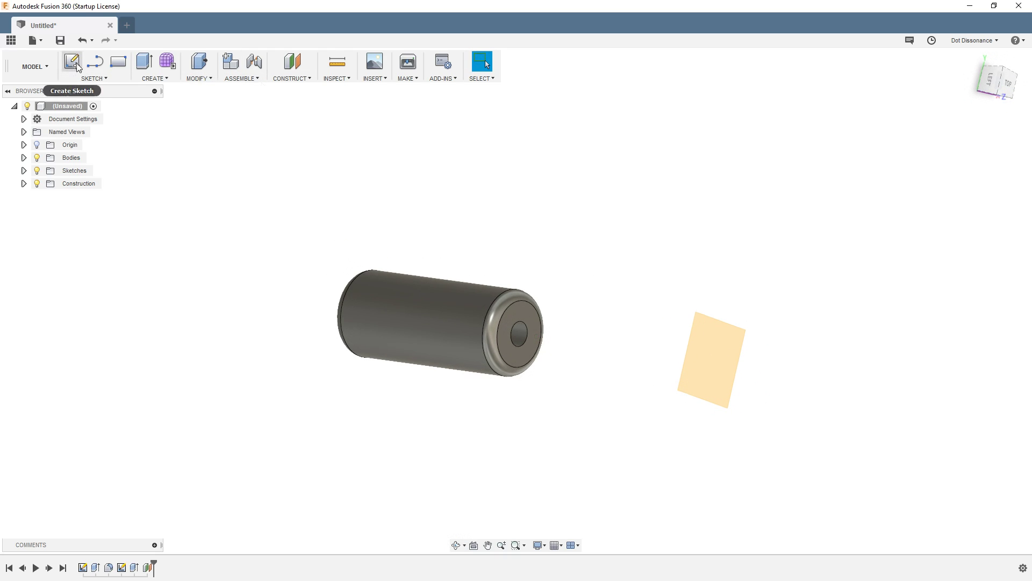
{"action": "left_click", "coordinate": [72, 61]}
{"action": "left_click", "coordinate": [716, 353]}
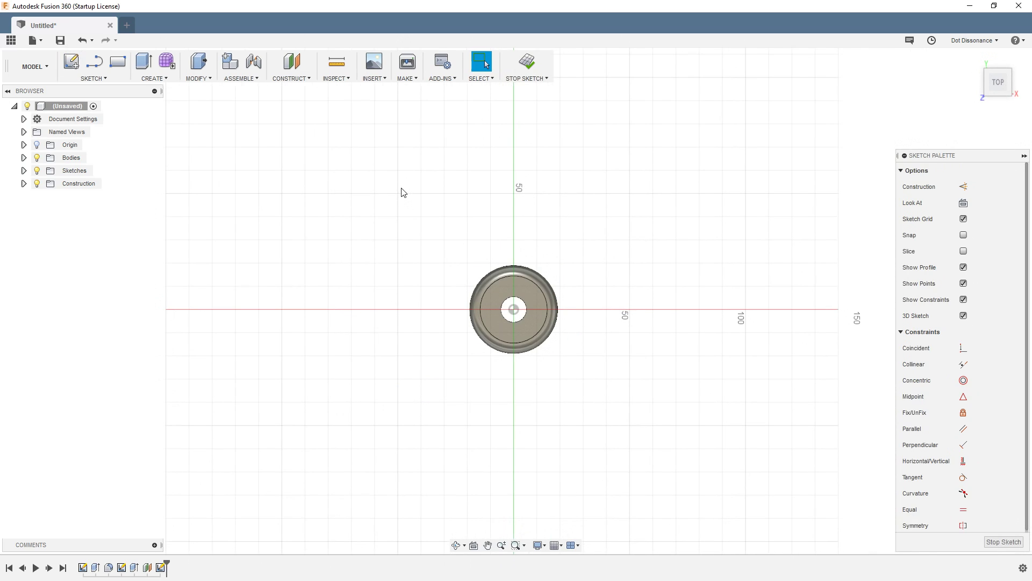
Start the Project command, collapse its information section and move its dialog clear of the sketch palette
{"action": "key", "text": "p"}
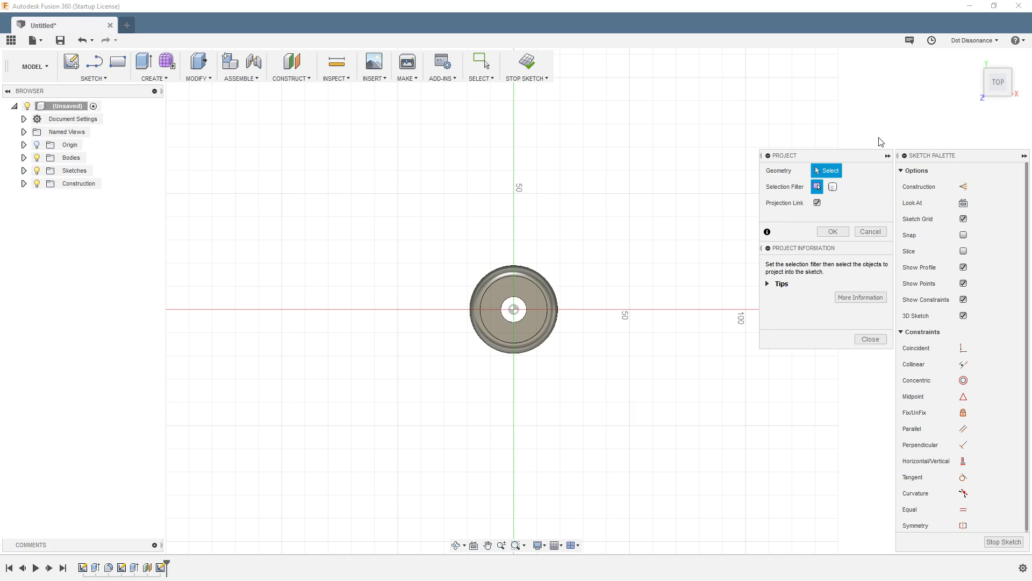
{"action": "left_click", "coordinate": [768, 248]}
{"action": "mouse_move", "coordinate": [824, 155]}
{"action": "left_mouse_down"}
{"action": "mouse_move", "coordinate": [247, 118]}
{"action": "mouse_move", "coordinate": [258, 137]}
{"action": "left_mouse_up"}
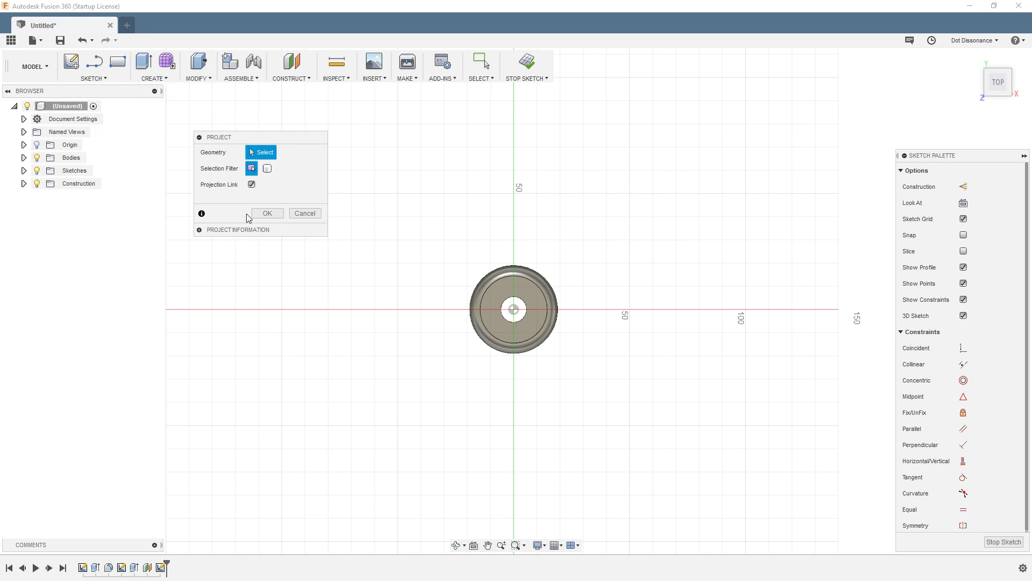
Examine how the cylinder's end face lines up with the offset sketch plane, from the top view and at an angle
{"action": "middle_click_drag", "start_coordinate": [392, 246], "coordinate": [478, 259], "text": "shift"}
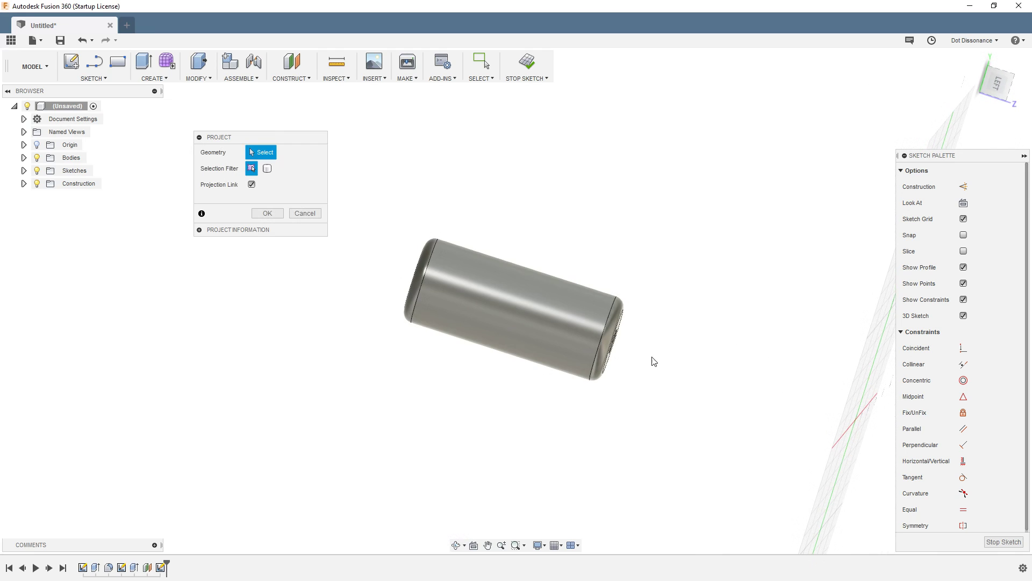
{"action": "scroll", "coordinate": [378, 299], "scroll_direction": "down", "scroll_amount": 2}
{"action": "mouse_move", "coordinate": [689, 337]}
{"action": "middle_mouse_down", "text": "shift"}
{"action": "mouse_move", "coordinate": [636, 286]}
{"action": "mouse_move", "coordinate": [655, 339]}
{"action": "mouse_move", "coordinate": [653, 312]}
{"action": "mouse_move", "coordinate": [604, 314]}
{"action": "middle_mouse_up", "text": "shift"}
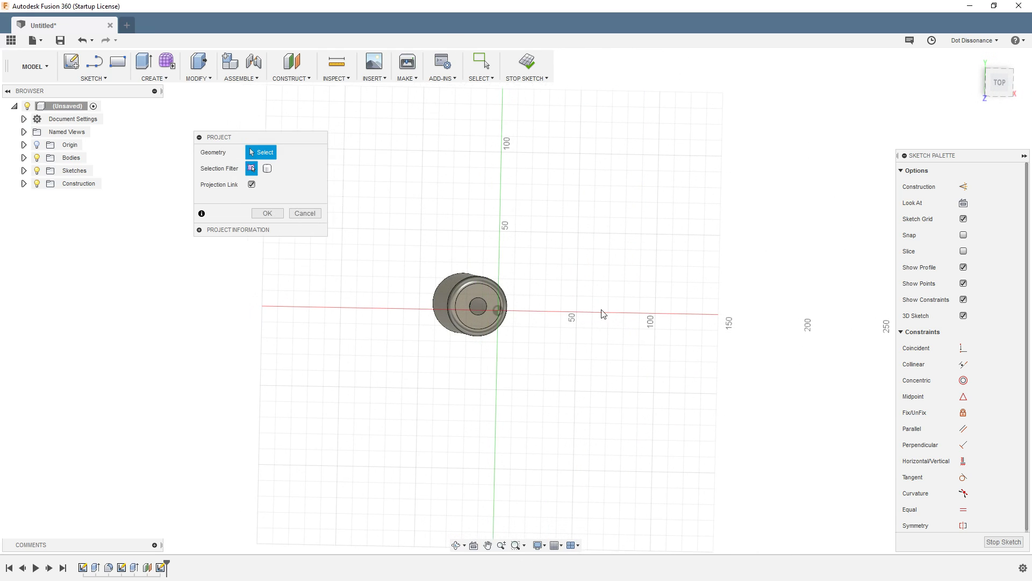
{"action": "left_click", "coordinate": [1010, 90]}
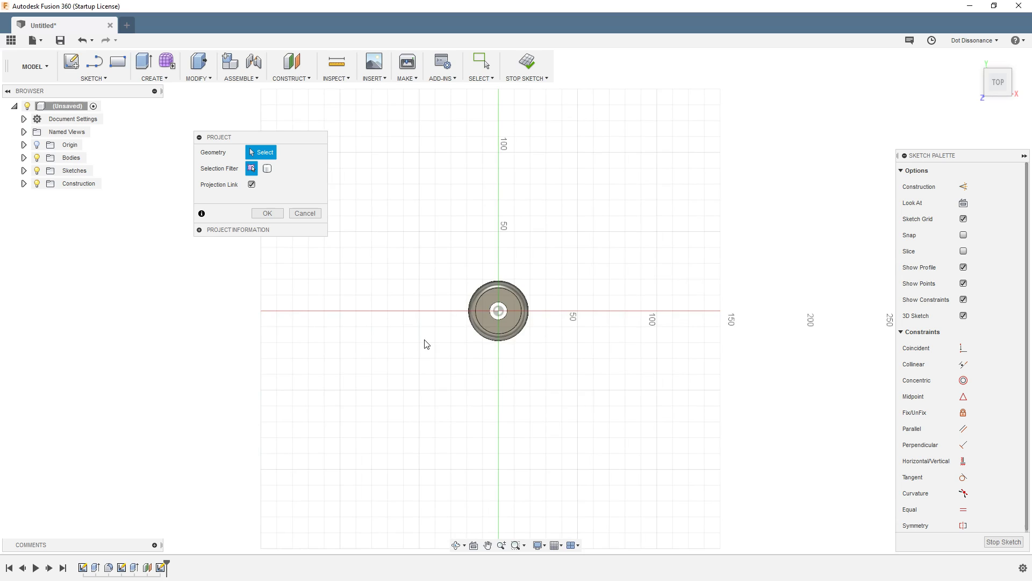
{"action": "scroll", "coordinate": [525, 306], "scroll_direction": "up", "scroll_amount": 6}
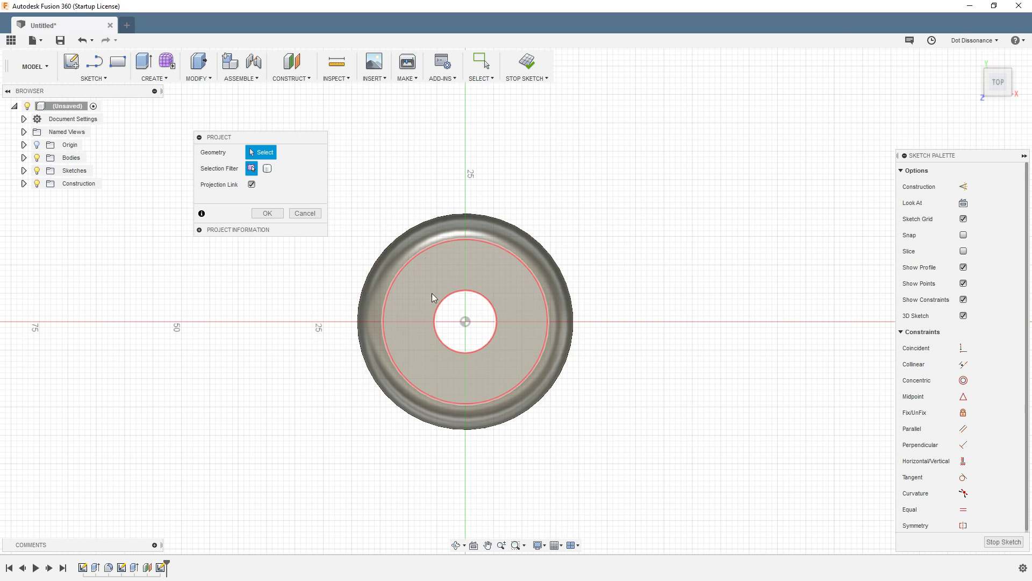
{"action": "left_click", "coordinate": [437, 249]}
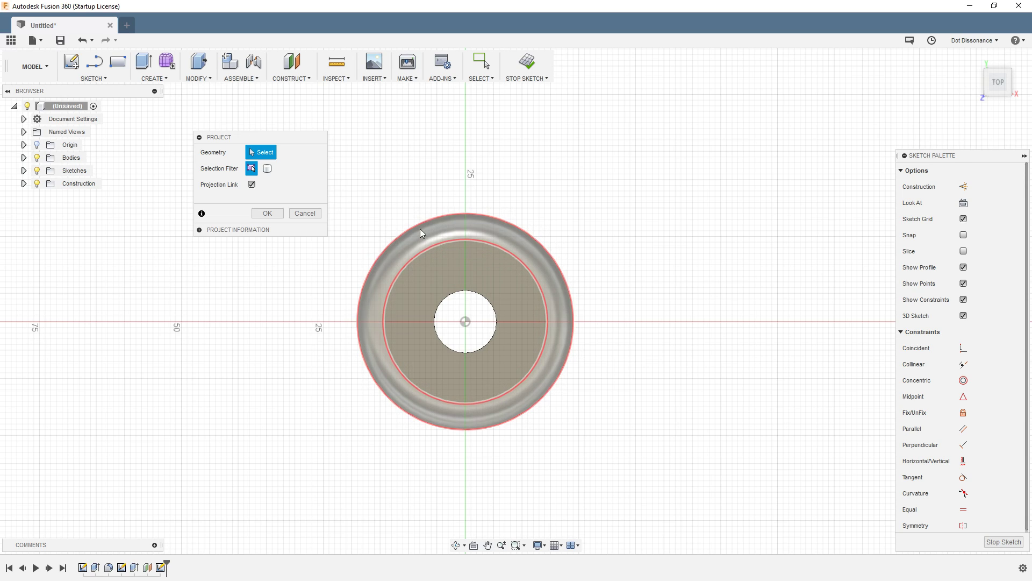
{"action": "scroll", "coordinate": [296, 299], "scroll_direction": "down", "scroll_amount": 2}
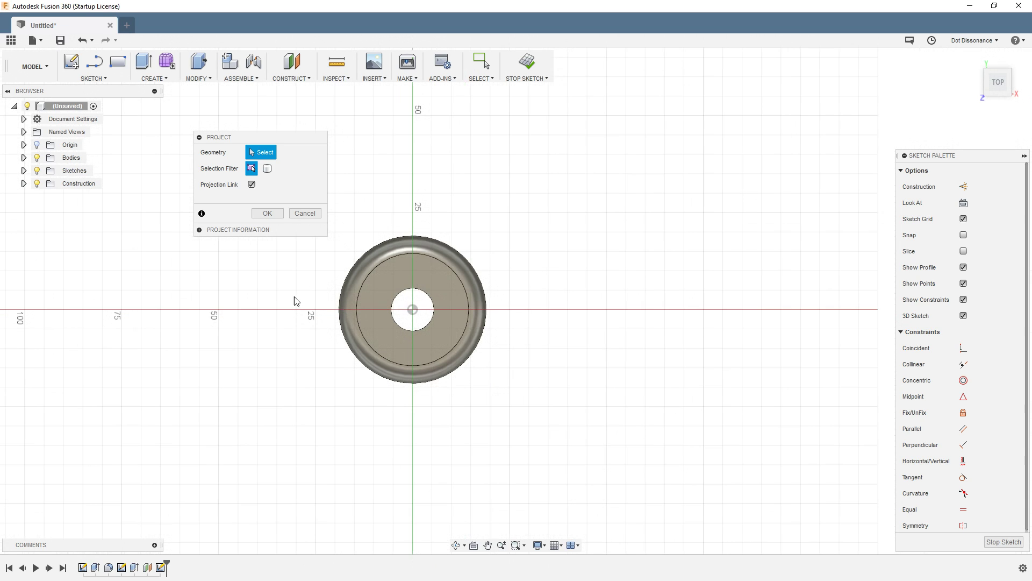
{"action": "scroll", "coordinate": [291, 307], "scroll_direction": "down", "scroll_amount": 2}
{"action": "scroll", "coordinate": [241, 266], "scroll_direction": "up", "scroll_amount": 1}
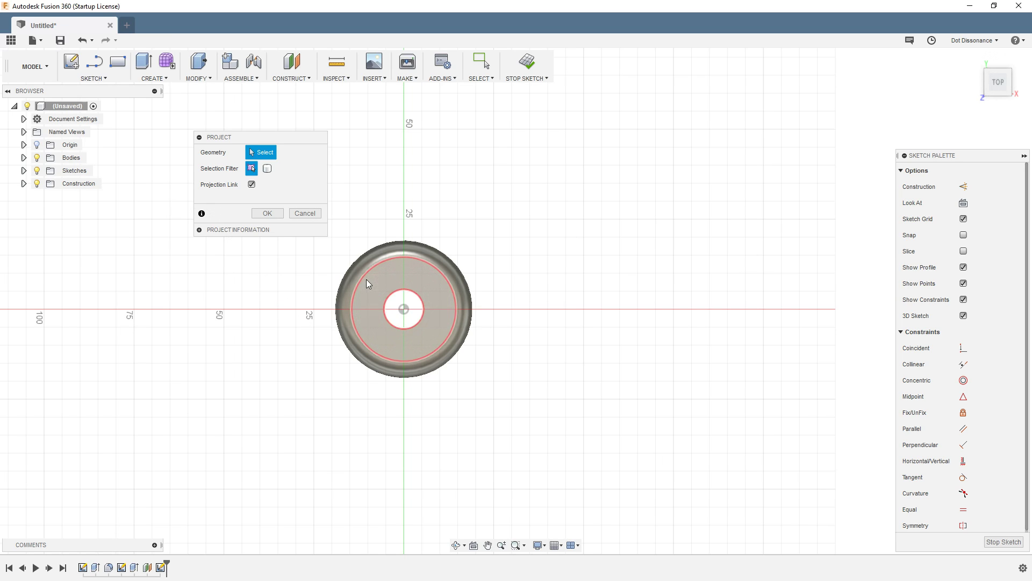
{"action": "mouse_move", "coordinate": [363, 278]}
{"action": "middle_mouse_down", "text": "shift"}
{"action": "mouse_move", "coordinate": [173, 283]}
{"action": "mouse_move", "coordinate": [233, 298]}
{"action": "middle_mouse_up", "text": "shift"}
{"action": "scroll", "coordinate": [150, 329], "scroll_direction": "down", "scroll_amount": 4}
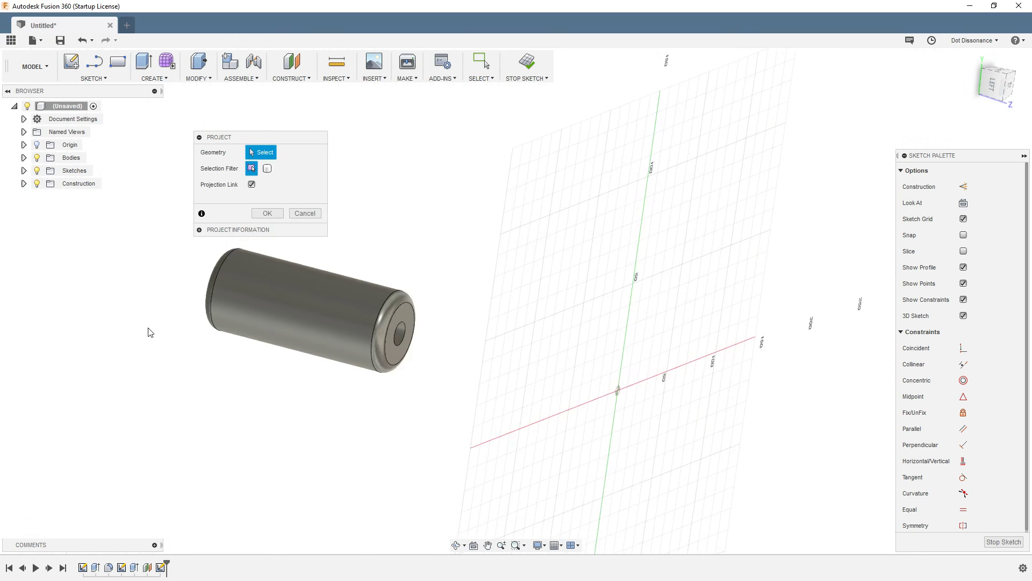
{"action": "mouse_move", "coordinate": [293, 417]}
{"action": "middle_mouse_down", "text": "shift"}
{"action": "mouse_move", "coordinate": [320, 396]}
{"action": "mouse_move", "coordinate": [305, 397]}
{"action": "middle_mouse_up", "text": "shift"}
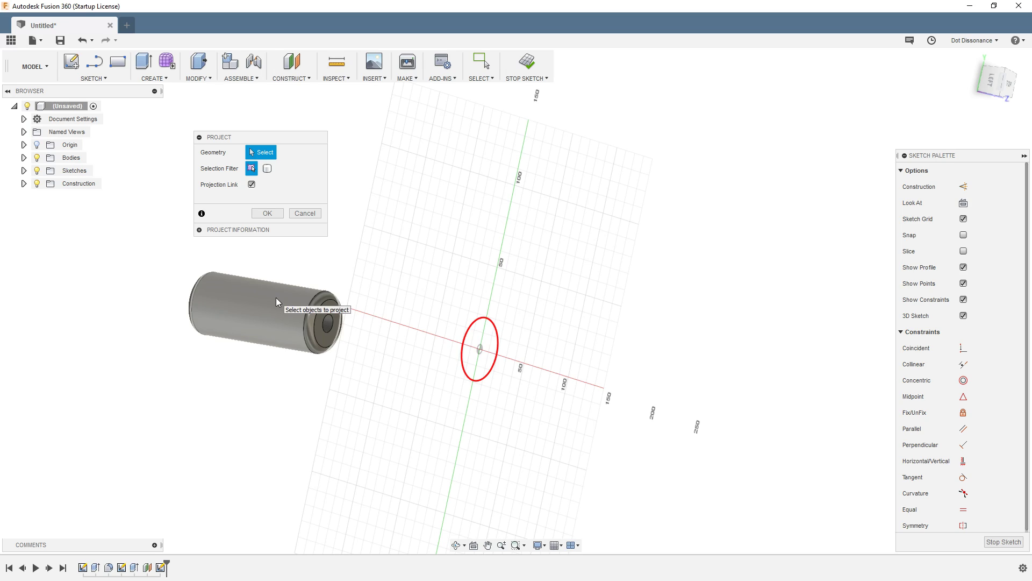
Project the outer circular edge of the cylinder's flat end face onto the offset sketch plane
{"action": "left_click", "coordinate": [316, 343]}
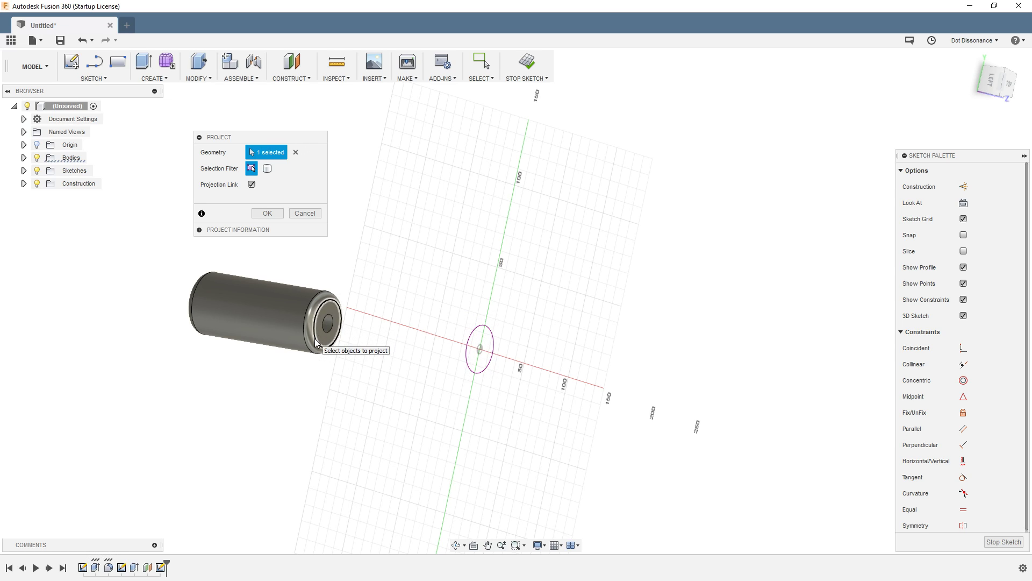
{"action": "scroll", "coordinate": [454, 348], "scroll_direction": "up", "scroll_amount": 3}
{"action": "scroll", "coordinate": [455, 348], "scroll_direction": "up", "scroll_amount": 3}
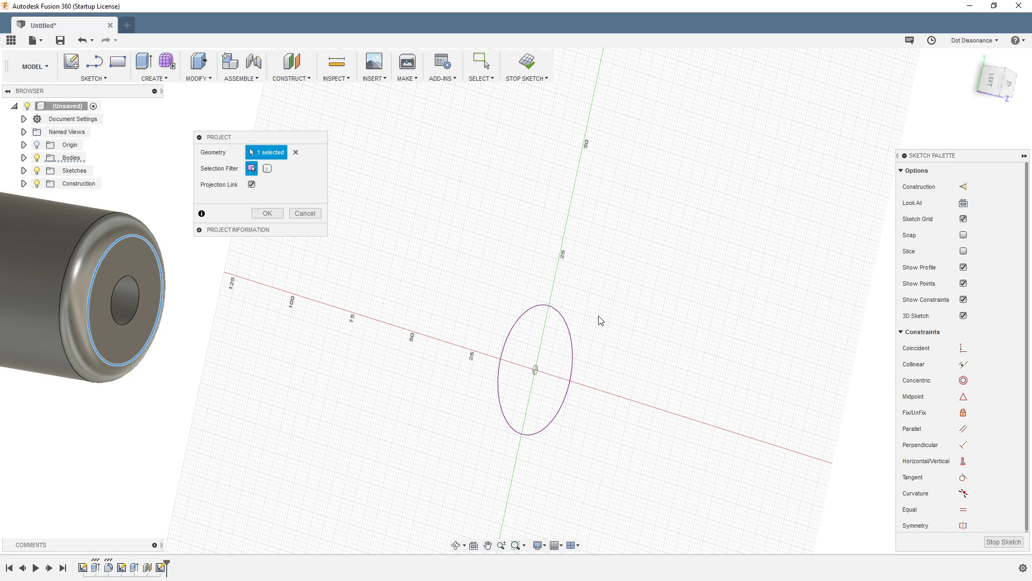
{"action": "scroll", "coordinate": [611, 304], "scroll_direction": "down", "scroll_amount": 2}
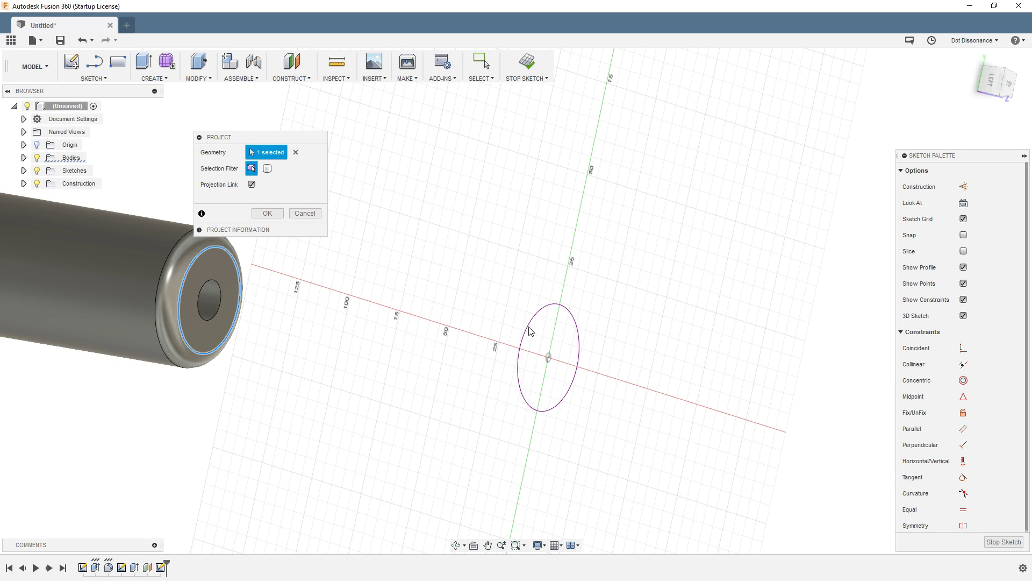
{"action": "left_click", "coordinate": [279, 215]}
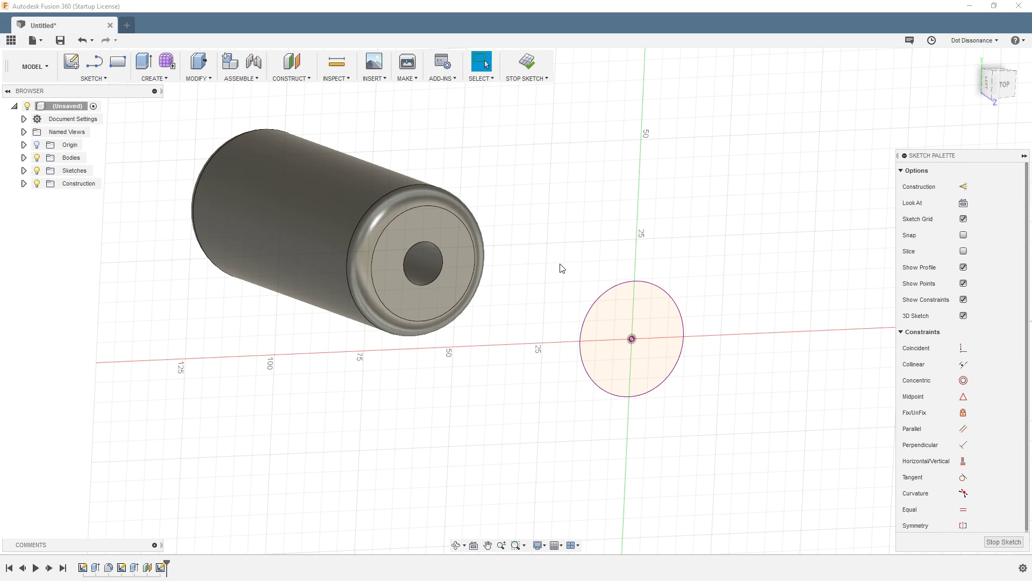
Finish the sketch and delete the offset construction plane along with the projected sketch on it
{"action": "left_click", "coordinate": [524, 70]}
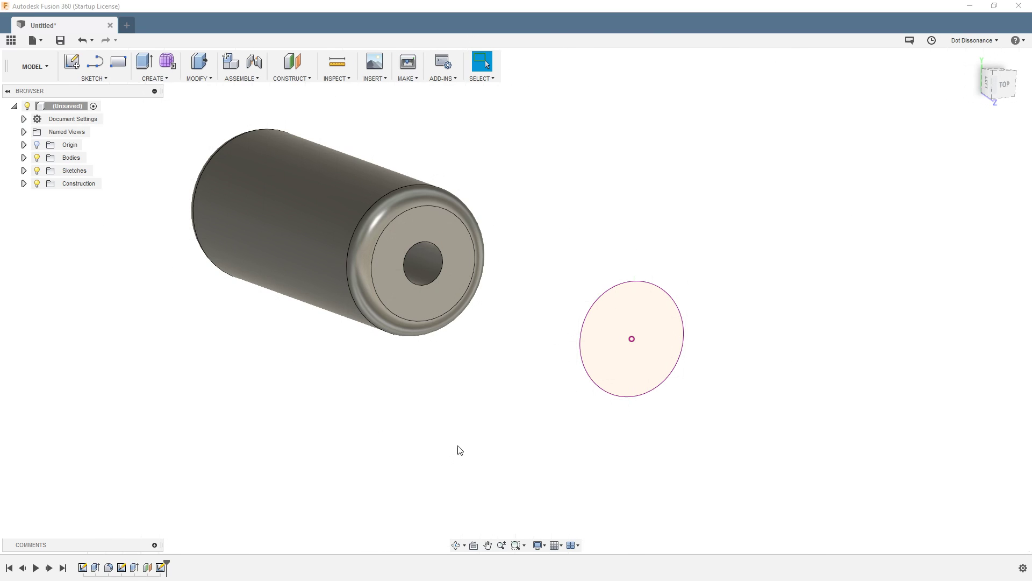
{"action": "left_click", "coordinate": [160, 568]}
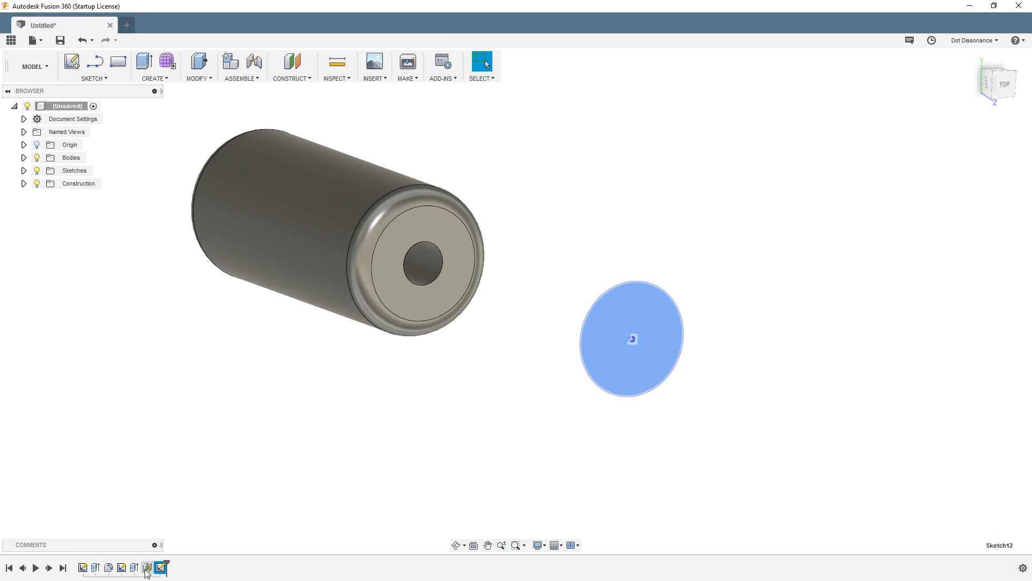
{"action": "right_click", "coordinate": [146, 573]}
{"action": "left_click", "coordinate": [199, 510]}
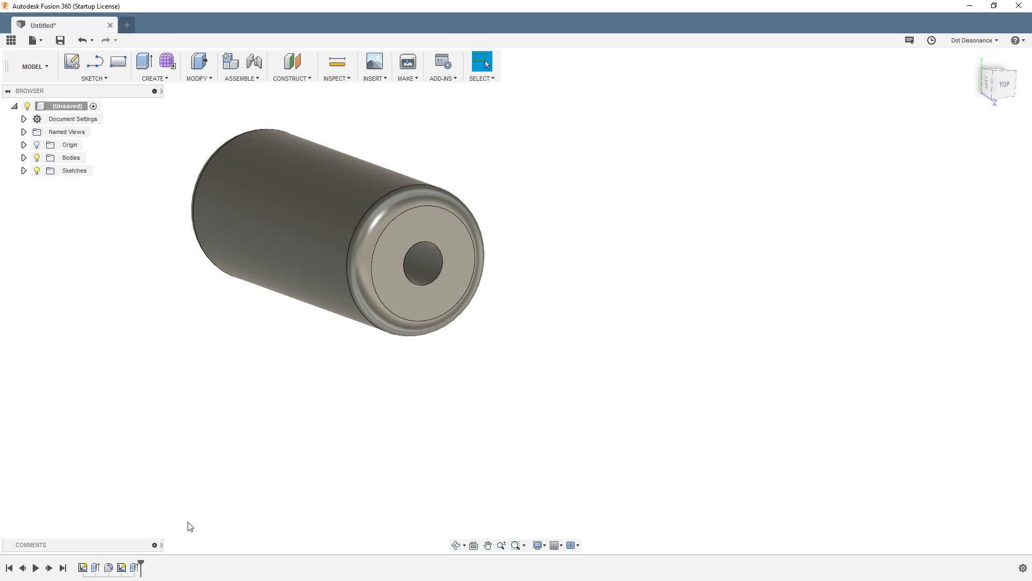
Start a new sketch directly on the cylinder's flat end face
{"action": "scroll", "coordinate": [699, 414], "scroll_direction": "down", "scroll_amount": 5}
{"action": "scroll", "coordinate": [699, 377], "scroll_direction": "up", "scroll_amount": 5}
{"action": "middle_click_drag", "start_coordinate": [697, 254], "coordinate": [697, 254], "text": "shift"}
{"action": "mouse_move", "coordinate": [697, 253]}
{"action": "left_mouse_down"}
{"action": "mouse_move", "coordinate": [682, 233]}
{"action": "mouse_move", "coordinate": [696, 258]}
{"action": "left_mouse_up"}
{"action": "key", "text": "Escape"}
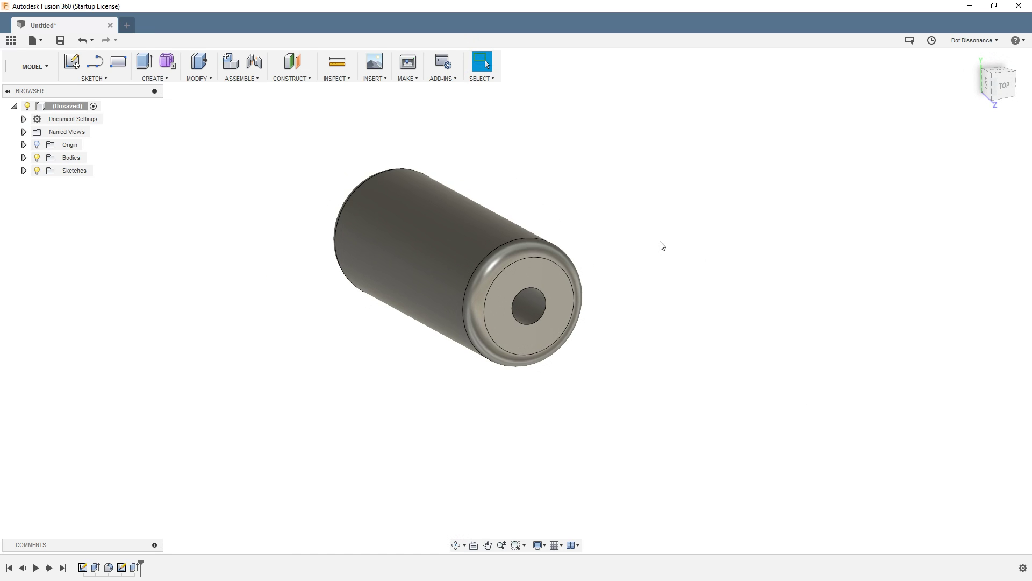
{"action": "left_click", "coordinate": [72, 62]}
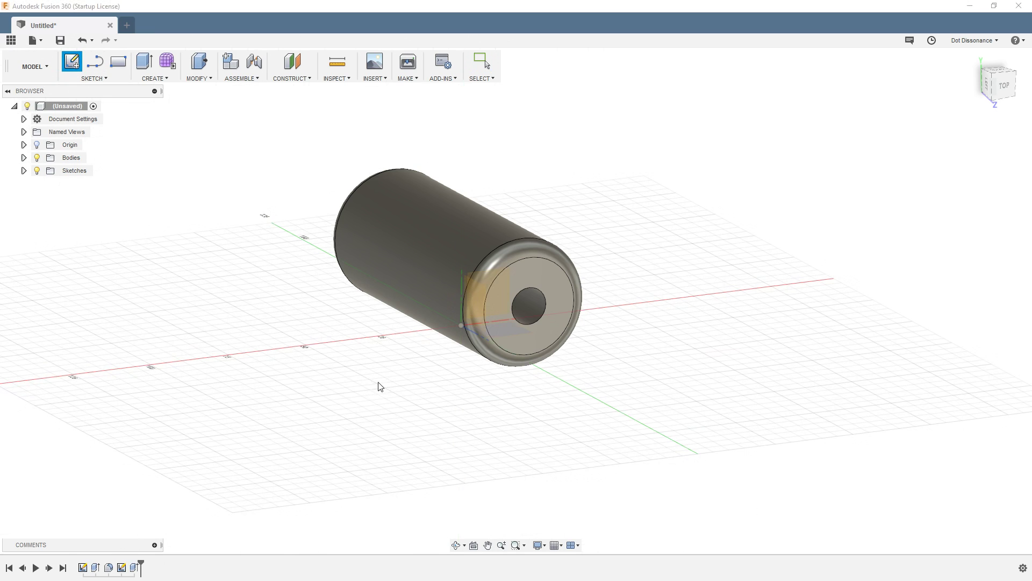
{"action": "left_click", "coordinate": [554, 282]}
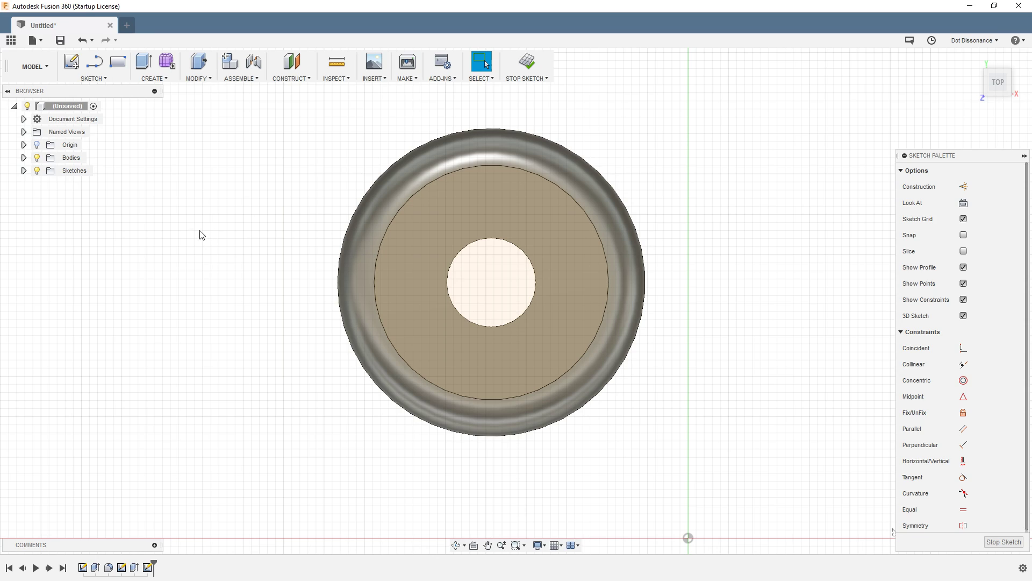
Draw a line from the outer circular edge of the end face to the edge of the center hole
{"action": "key", "text": "l"}
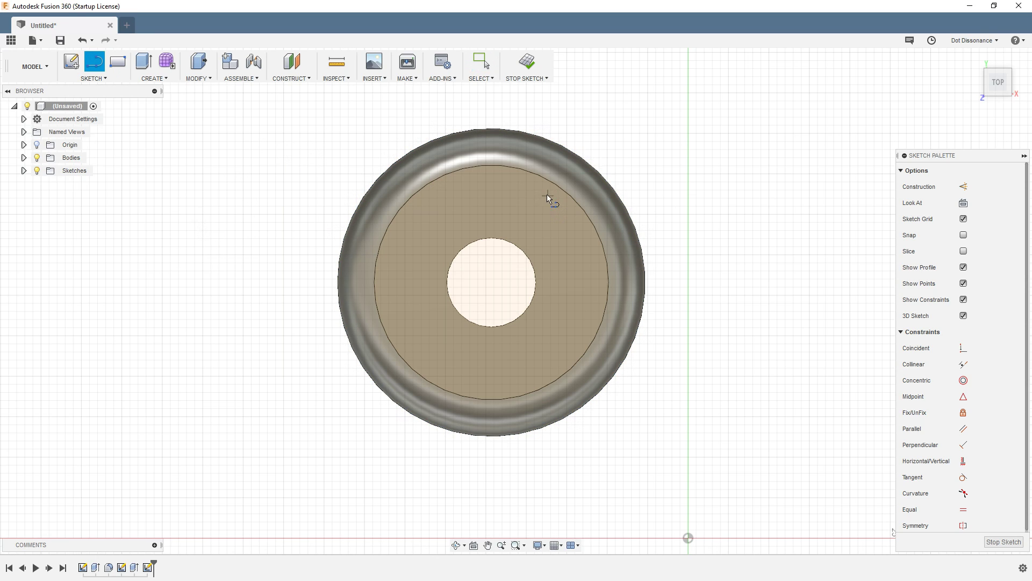
{"action": "left_click", "coordinate": [457, 172]}
{"action": "double_click", "coordinate": [498, 239]}
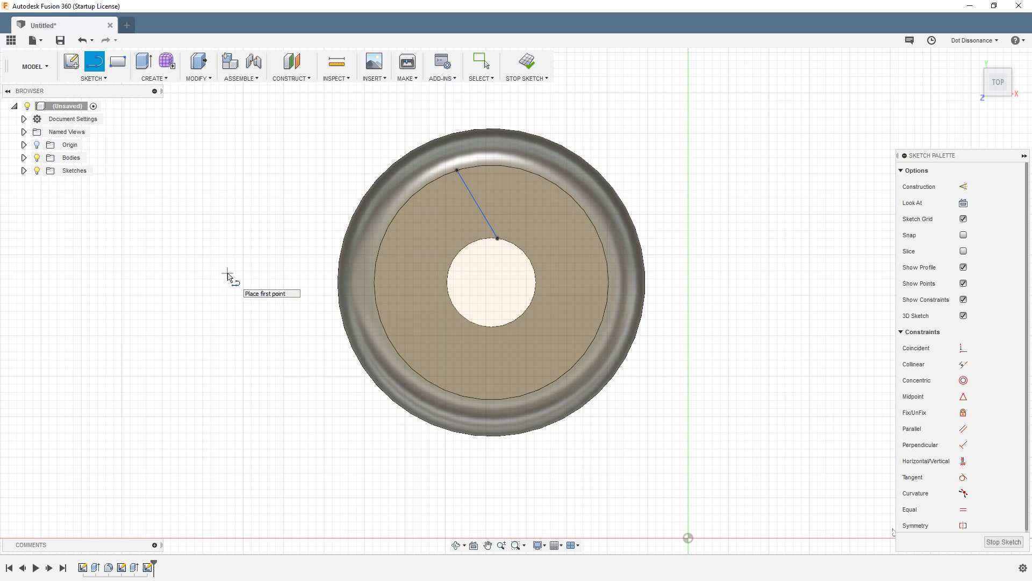
{"action": "key", "text": "Escape"}
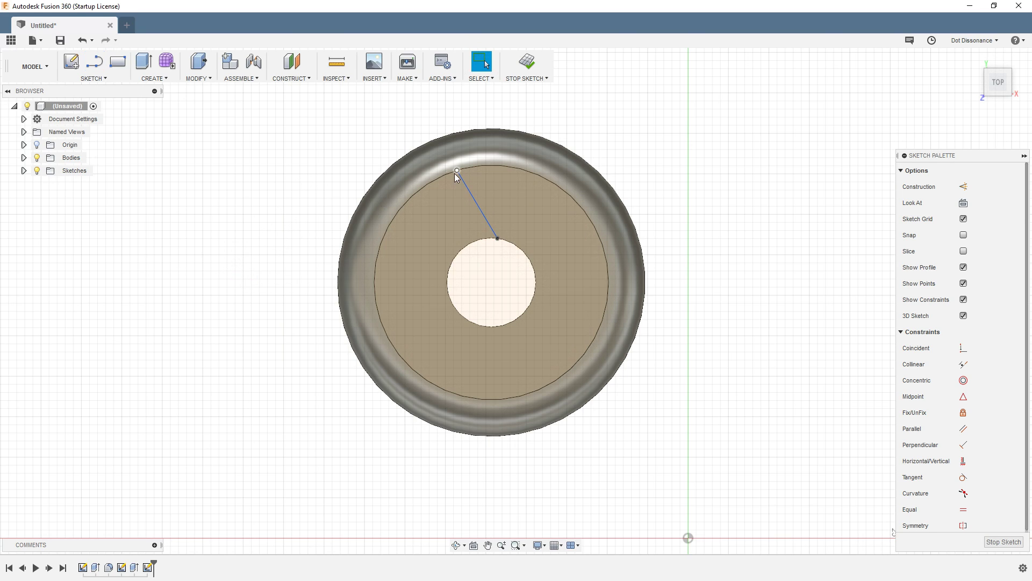
Move the line's endpoints along the circular edges to test how they are constrained, shifting its outer end clockwise
{"action": "left_click_drag", "start_coordinate": [456, 170], "coordinate": [492, 164]}
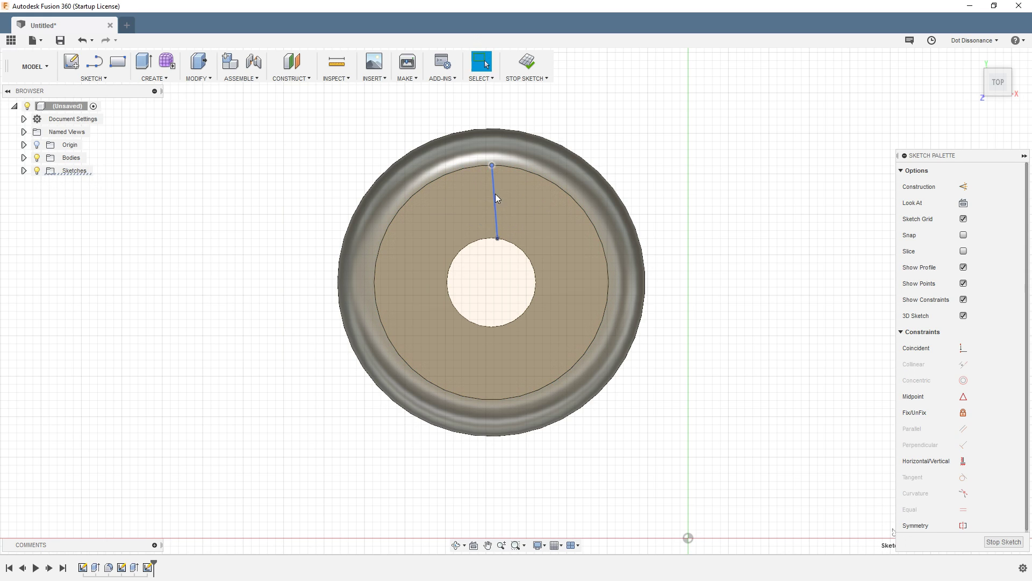
{"action": "mouse_move", "coordinate": [497, 237]}
{"action": "left_mouse_down"}
{"action": "mouse_move", "coordinate": [514, 228]}
{"action": "mouse_move", "coordinate": [538, 266]}
{"action": "mouse_move", "coordinate": [484, 227]}
{"action": "mouse_move", "coordinate": [500, 232]}
{"action": "left_mouse_up"}
{"action": "left_click_drag", "start_coordinate": [492, 164], "coordinate": [538, 180]}
{"action": "left_click", "coordinate": [276, 191]}
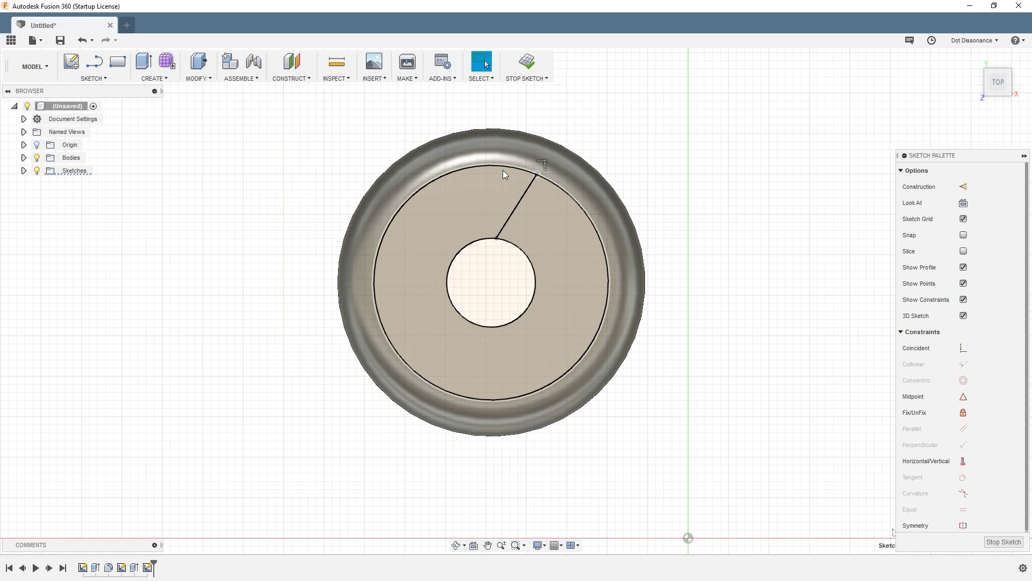
Examine the sketched line's endpoints and the automatically projected edges on the end face from an angle
{"action": "middle_click_drag", "start_coordinate": [300, 198], "coordinate": [747, 273], "text": "shift"}
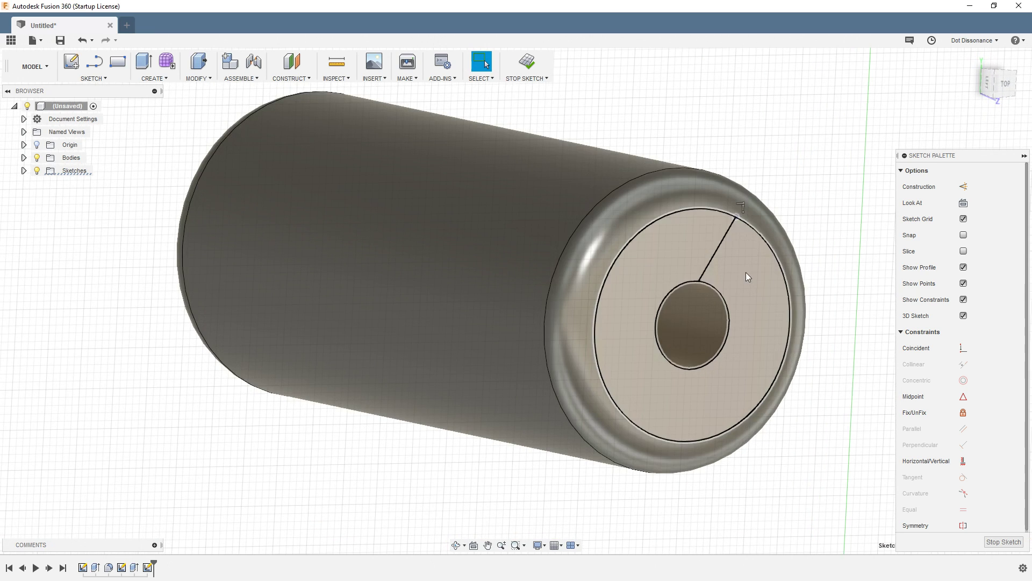
{"action": "scroll", "coordinate": [169, 258], "scroll_direction": "down", "scroll_amount": 3}
{"action": "scroll", "coordinate": [401, 303], "scroll_direction": "up", "scroll_amount": 5}
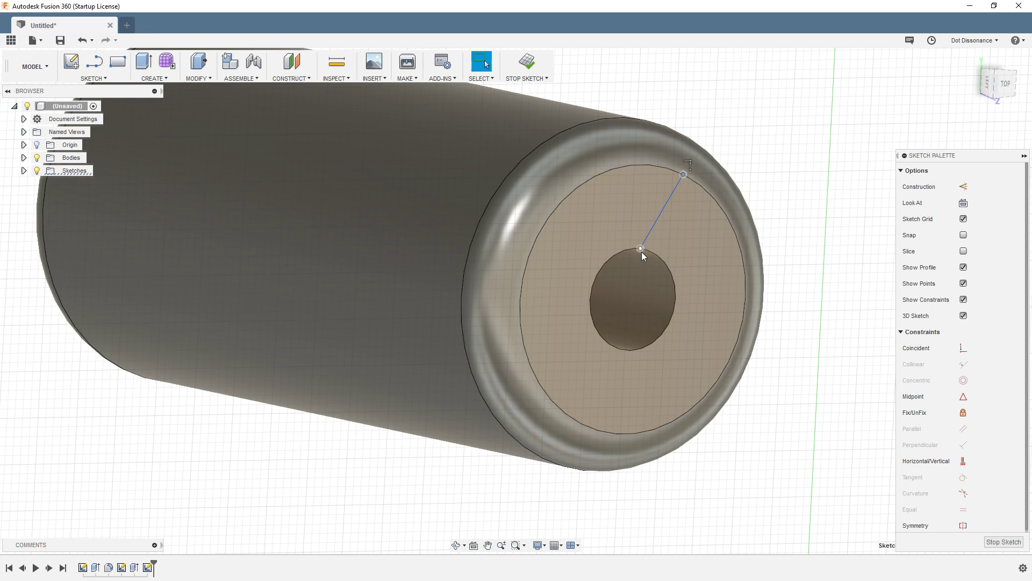
{"action": "left_click", "coordinate": [682, 174]}
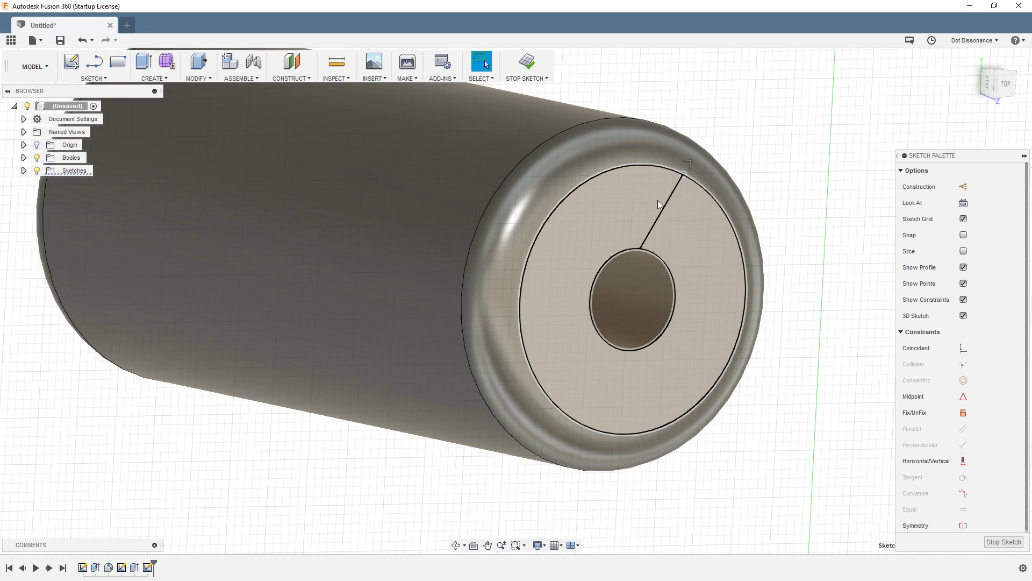
{"action": "left_click", "coordinate": [648, 214]}
{"action": "middle_click_drag", "start_coordinate": [651, 250], "coordinate": [565, 275], "text": "shift"}
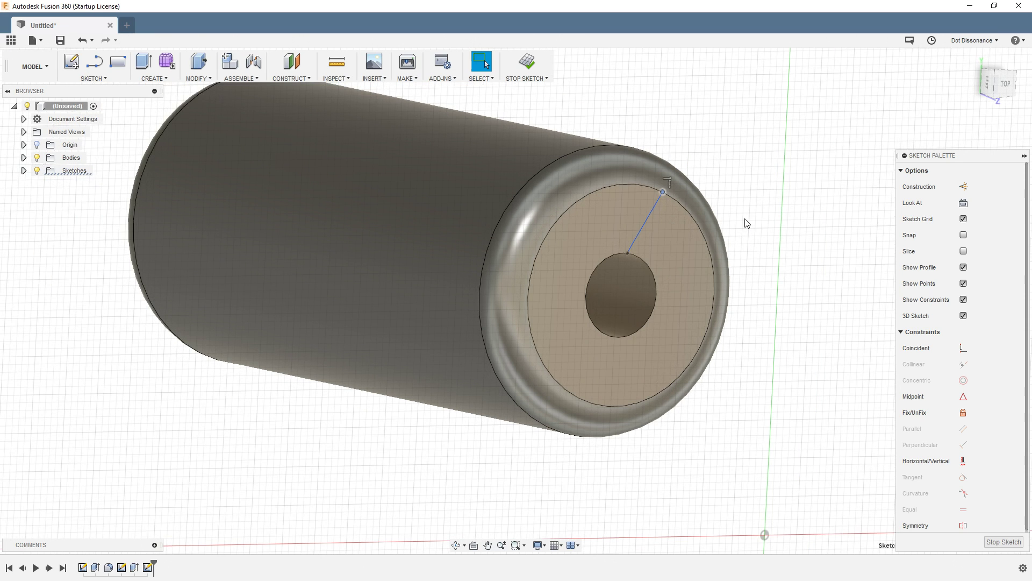
{"action": "scroll", "coordinate": [774, 234], "scroll_direction": "down", "scroll_amount": 3}
Turn off "Auto project geometry on active sketch plane" in the Design preferences and apply the change
{"action": "left_click", "coordinate": [973, 40]}
{"action": "left_click", "coordinate": [957, 68]}
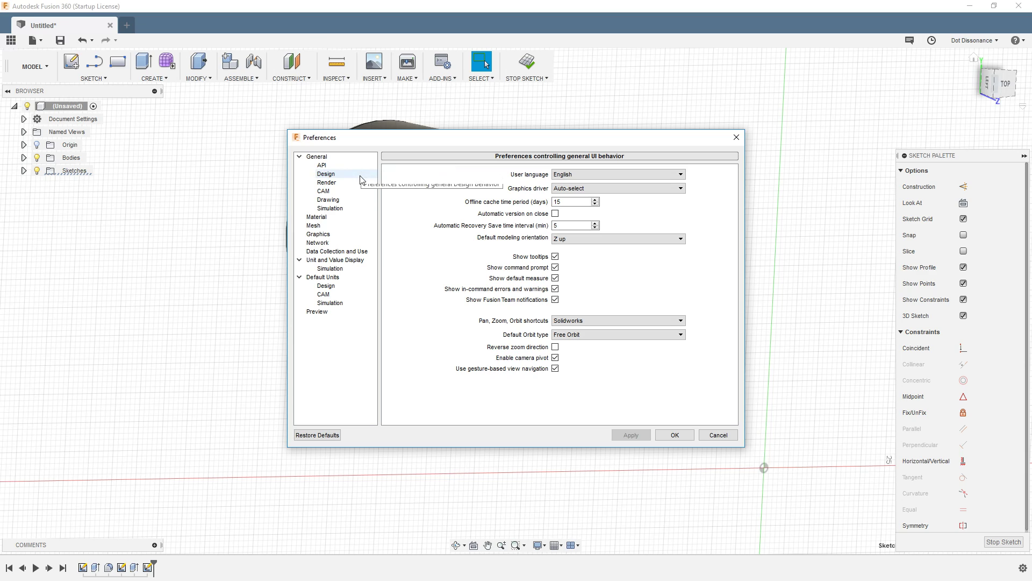
{"action": "left_click", "coordinate": [327, 175]}
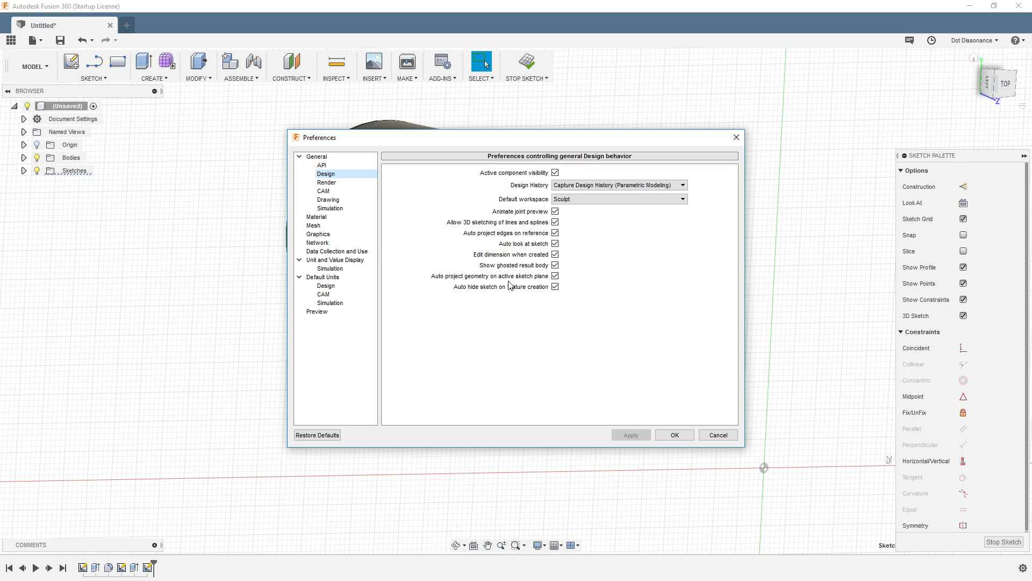
{"action": "mouse_move", "coordinate": [499, 279]}
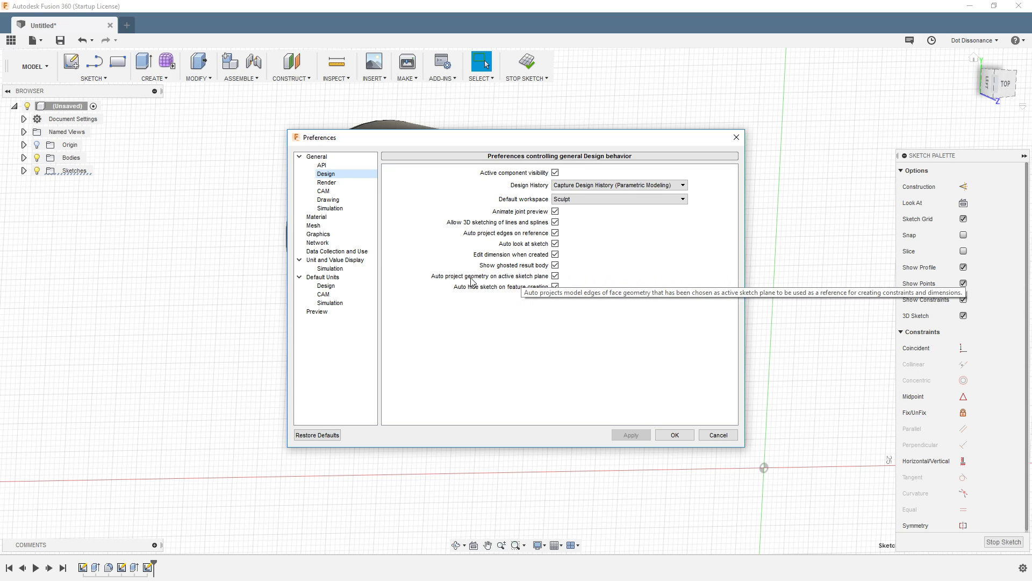
{"action": "left_click", "coordinate": [555, 277]}
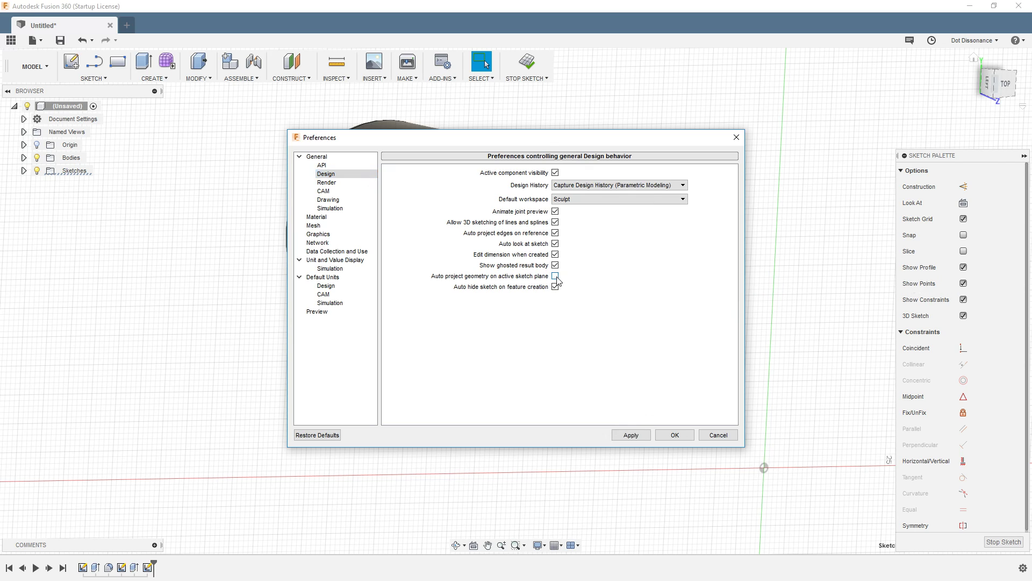
{"action": "left_click", "coordinate": [673, 435]}
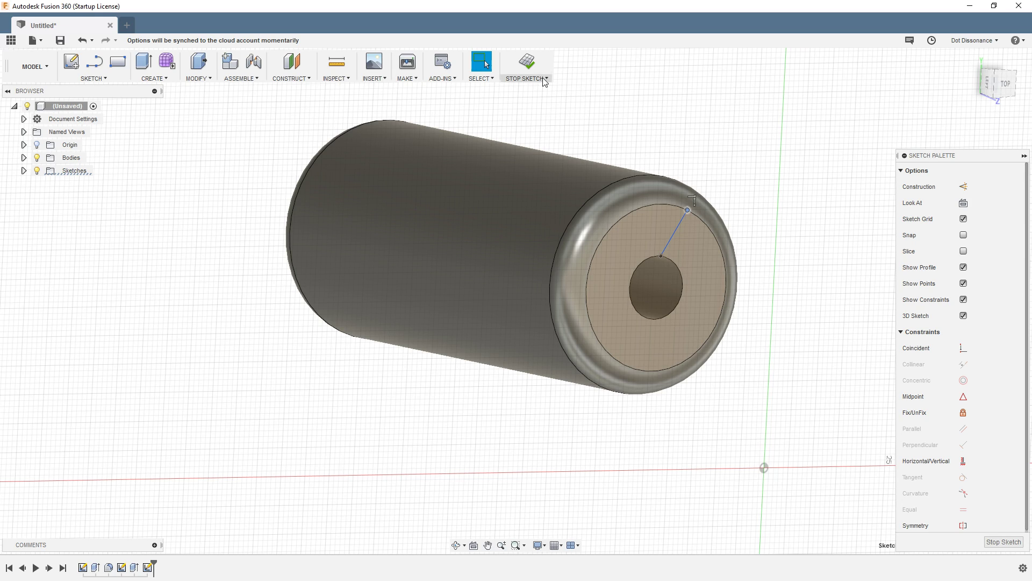
Finish the end-face sketch containing the line and delete it from the timeline
{"action": "left_click", "coordinate": [527, 62]}
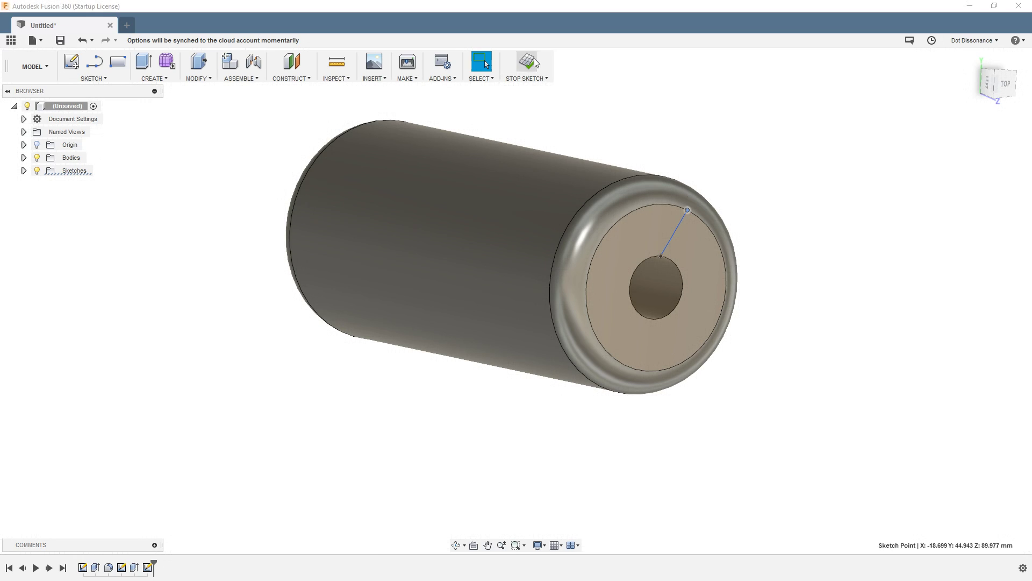
{"action": "right_click", "coordinate": [147, 567]}
{"action": "left_click", "coordinate": [183, 502]}
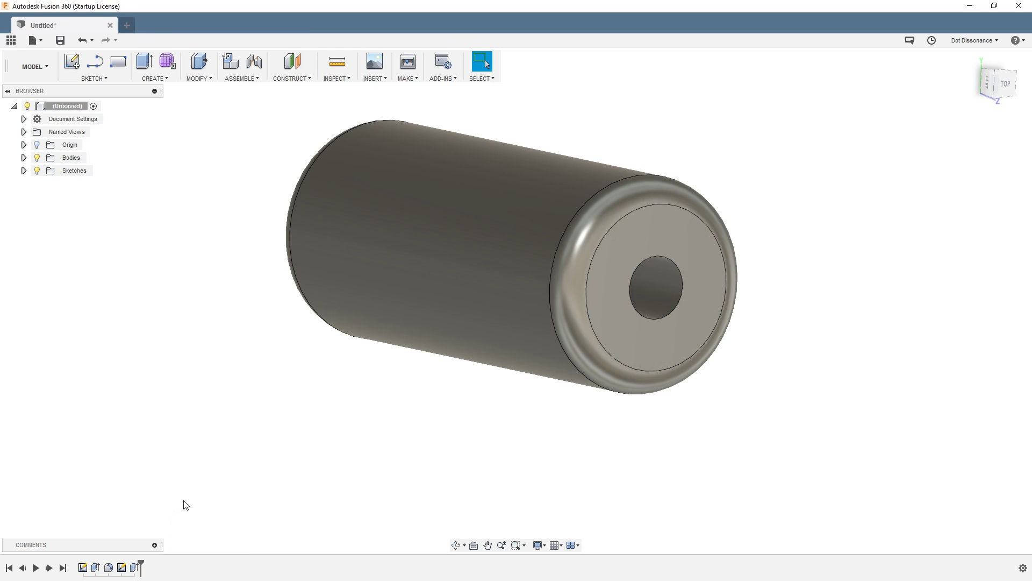
Create a fresh sketch on the cylinder's flat end face with automatic face projection turned off
{"action": "middle_click_drag", "start_coordinate": [134, 252], "coordinate": [171, 267], "text": "shift"}
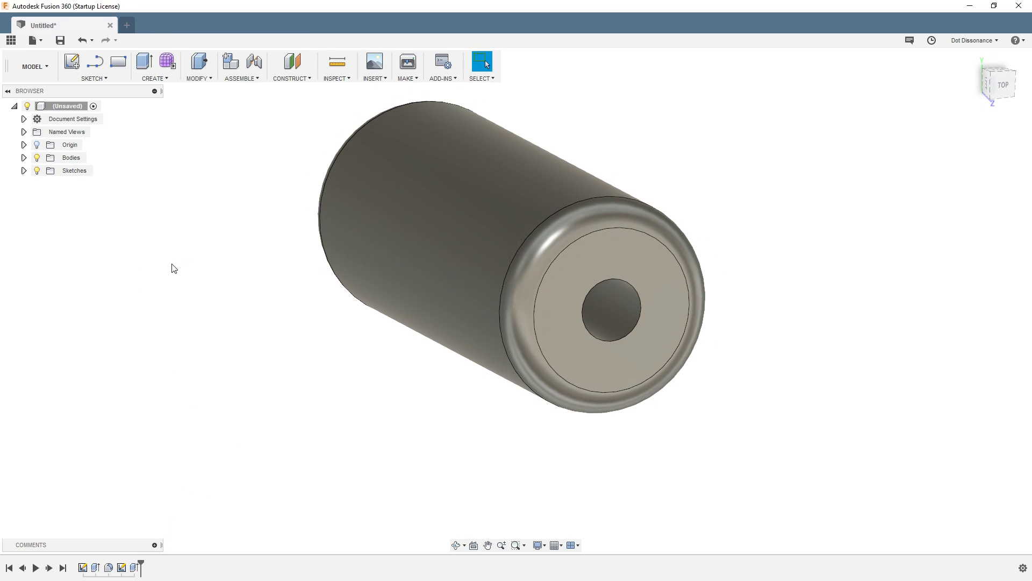
{"action": "scroll", "coordinate": [140, 186], "scroll_direction": "down", "scroll_amount": 3}
{"action": "left_click", "coordinate": [75, 63]}
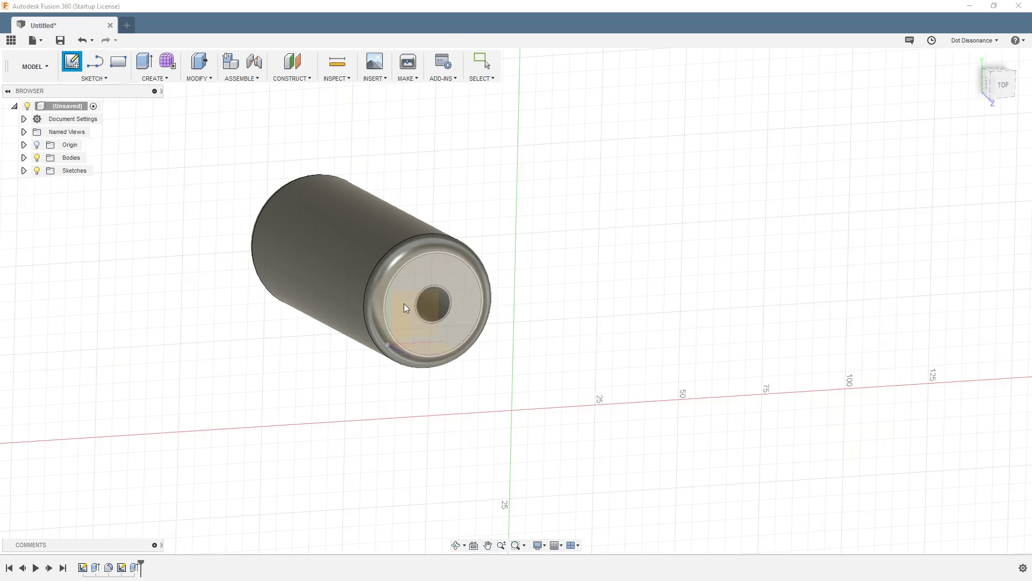
{"action": "left_click", "coordinate": [437, 270]}
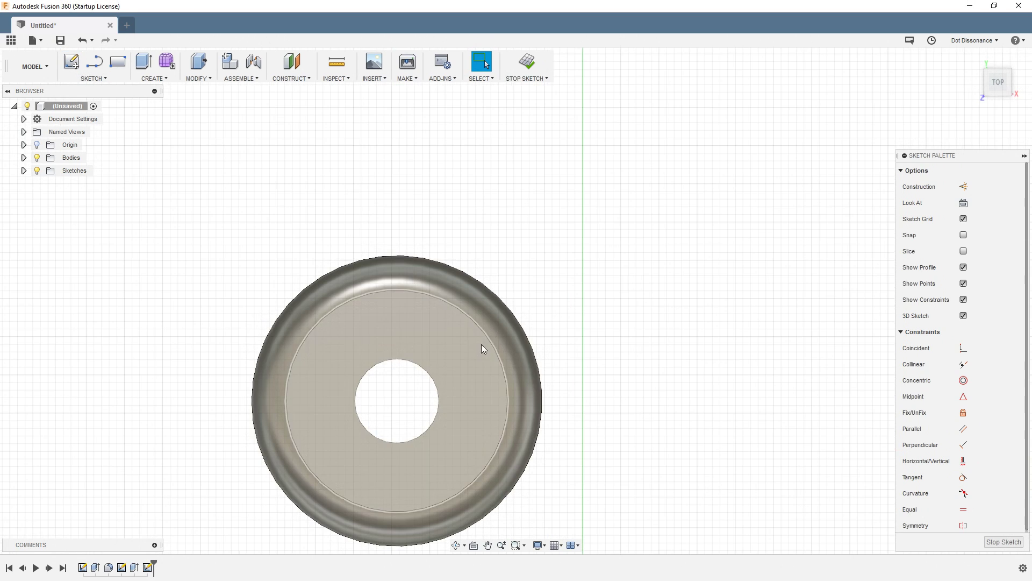
Draw a line snapped from the end face's outer circular edge to the center hole's edge in the new sketch
{"action": "key", "text": "l"}
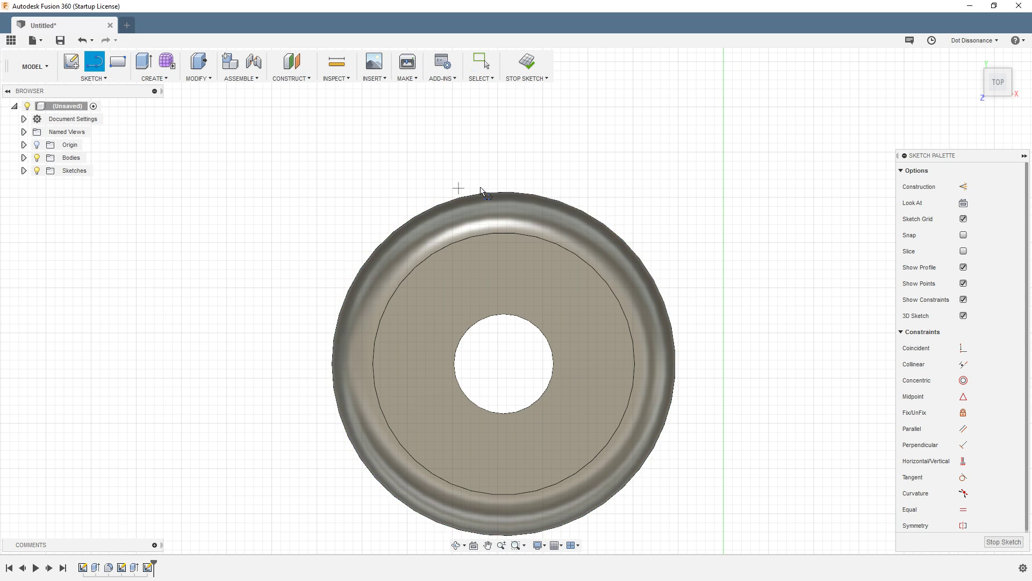
{"action": "key", "text": "Escape"}
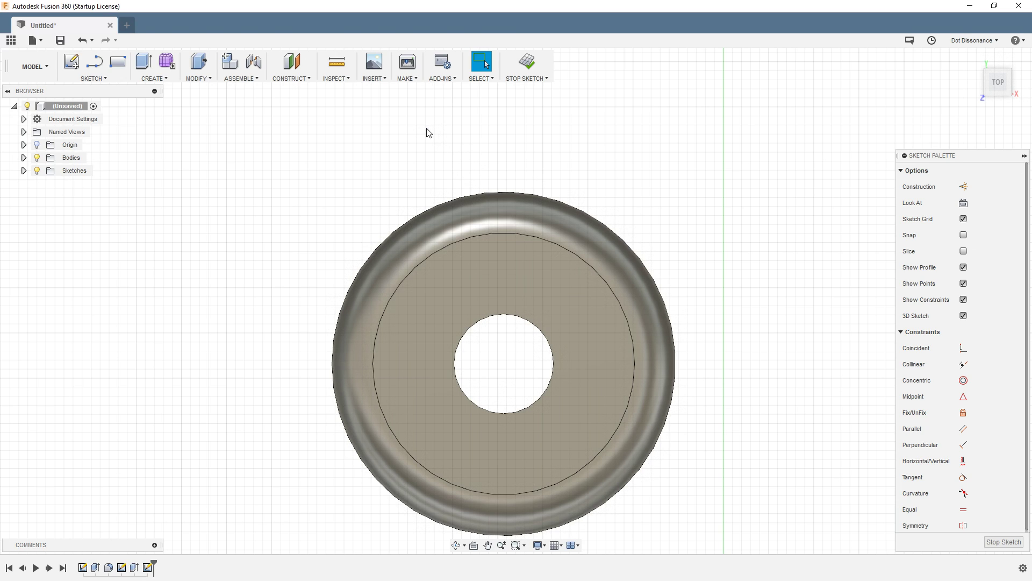
{"action": "key", "text": "l"}
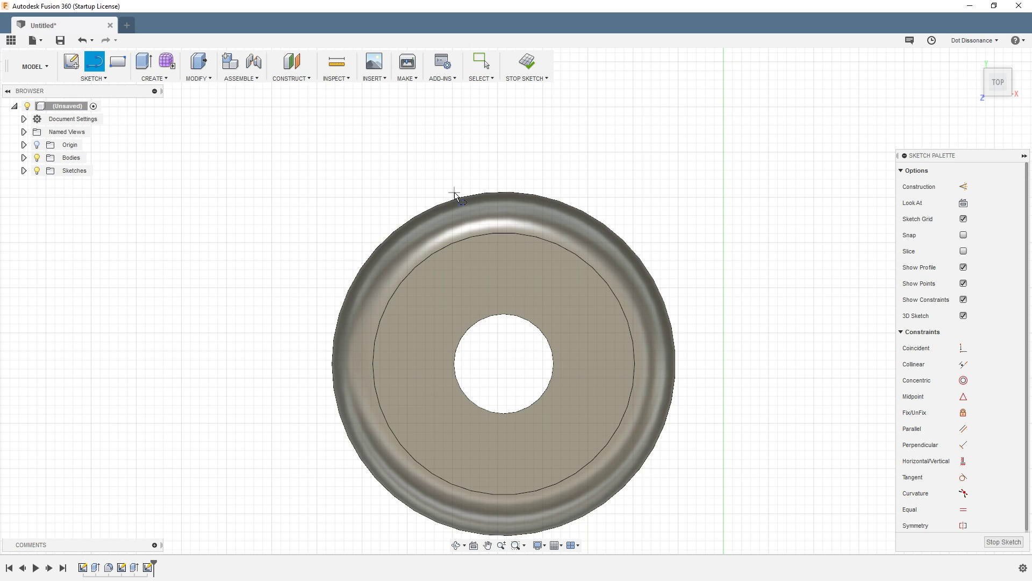
{"action": "left_click", "coordinate": [469, 238]}
{"action": "double_click", "coordinate": [522, 318]}
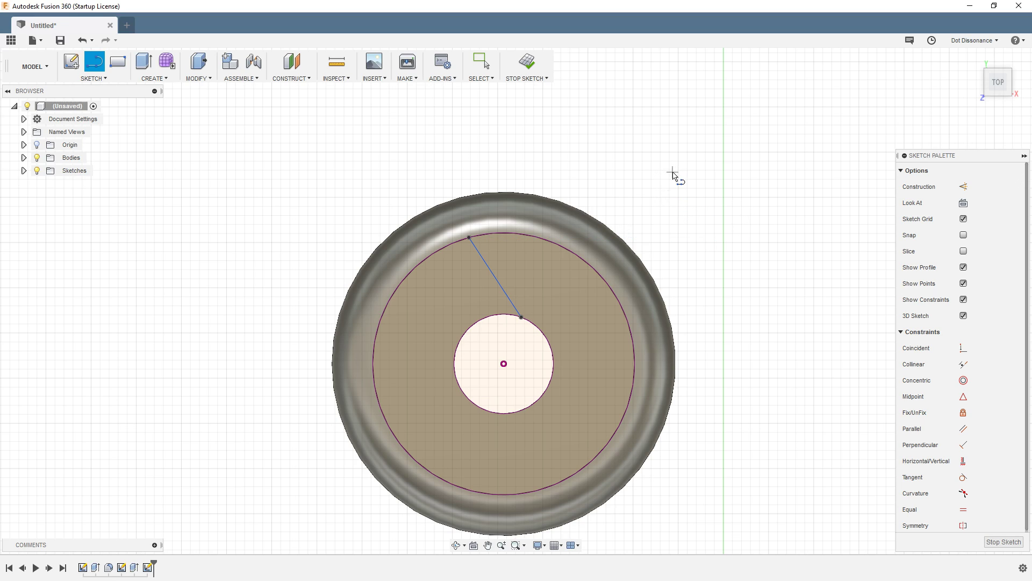
{"action": "key", "text": "Escape"}
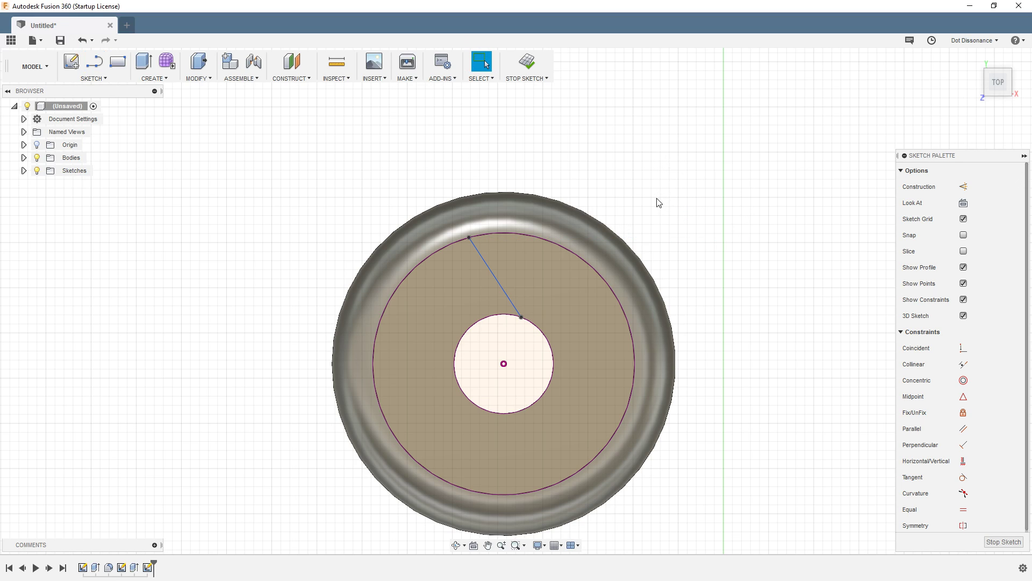
{"action": "left_click", "coordinate": [555, 249]}
{"action": "key", "text": "Escape"}
Review the "Auto project edges on reference" option in the Design preferences and accept the dialog
{"action": "mouse_move", "coordinate": [313, 178]}
{"action": "middle_mouse_down", "text": "shift"}
{"action": "mouse_move", "coordinate": [340, 171]}
{"action": "mouse_move", "coordinate": [369, 179]}
{"action": "mouse_move", "coordinate": [299, 180]}
{"action": "mouse_move", "coordinate": [329, 191]}
{"action": "mouse_move", "coordinate": [309, 176]}
{"action": "middle_mouse_up", "text": "shift"}
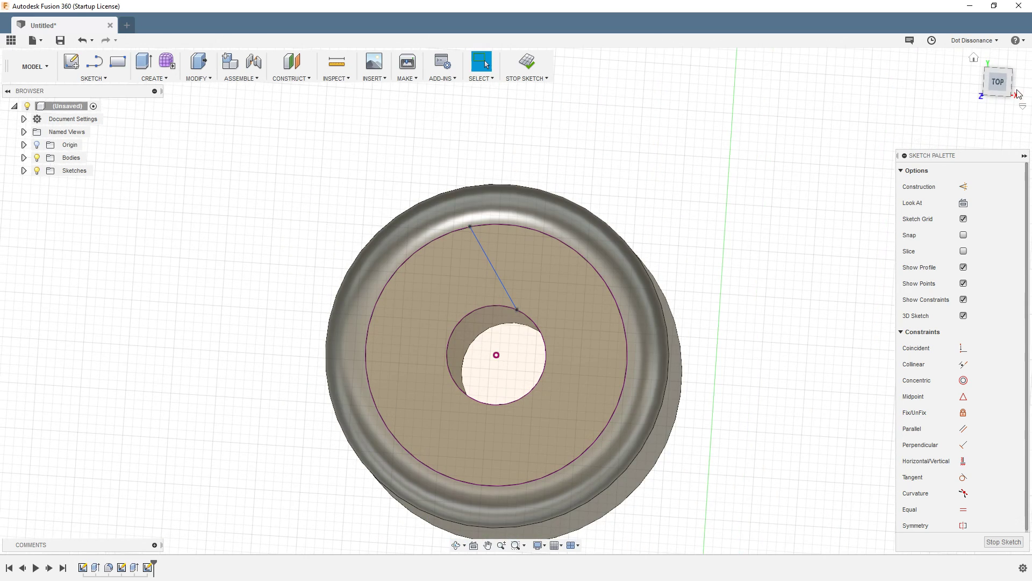
{"action": "left_click", "coordinate": [1000, 84]}
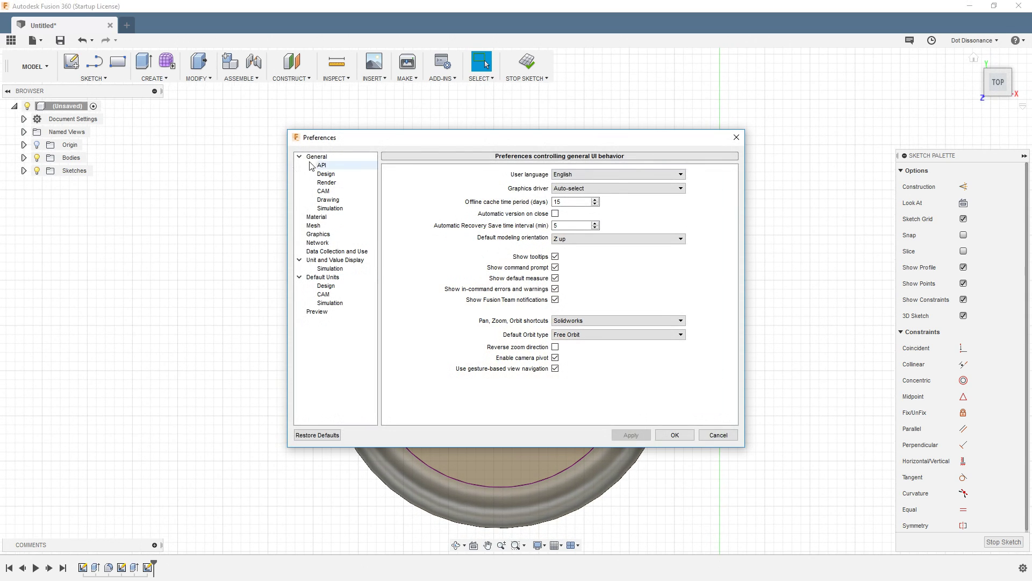
{"action": "left_click", "coordinate": [325, 173]}
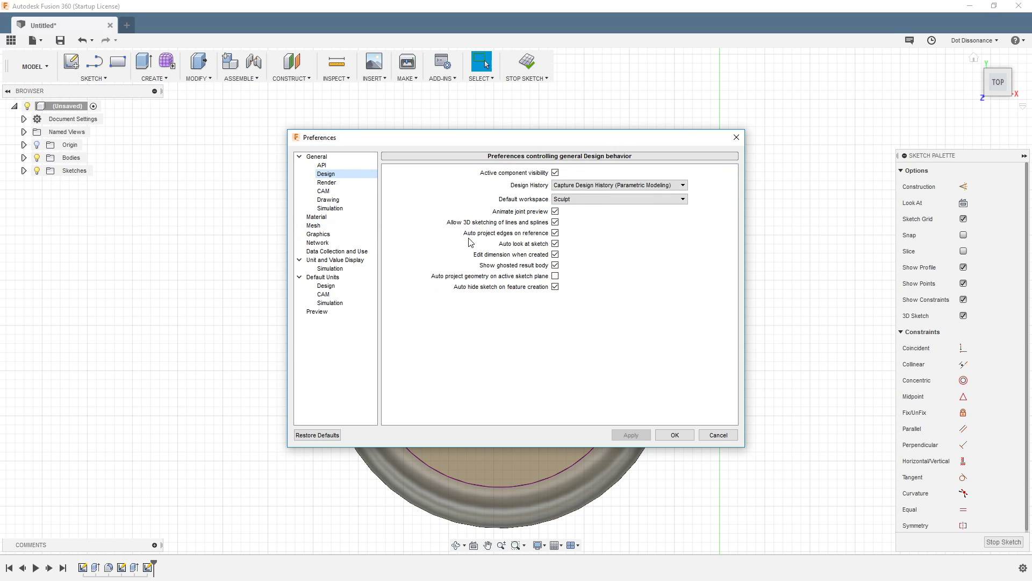
{"action": "mouse_move", "coordinate": [530, 238]}
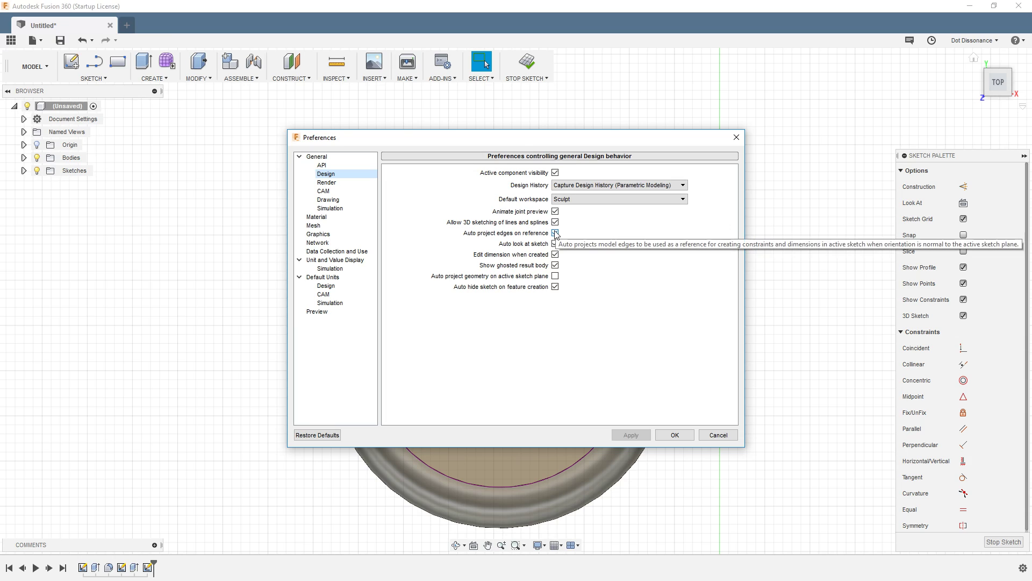
{"action": "left_click", "coordinate": [669, 434]}
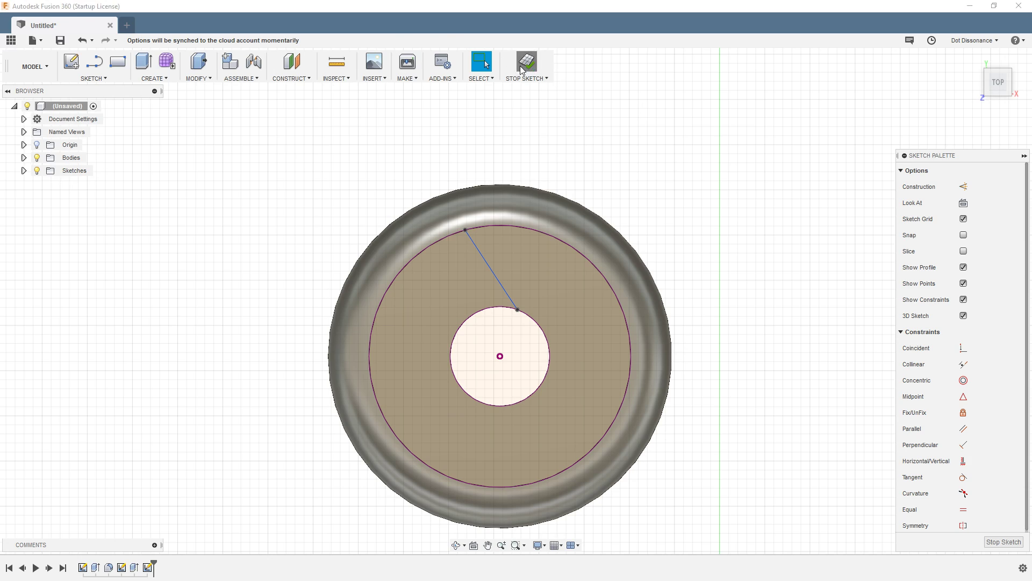
Finish the sketch holding the line between the end face's two circular edges and delete it from the timeline
{"action": "left_click", "coordinate": [527, 62]}
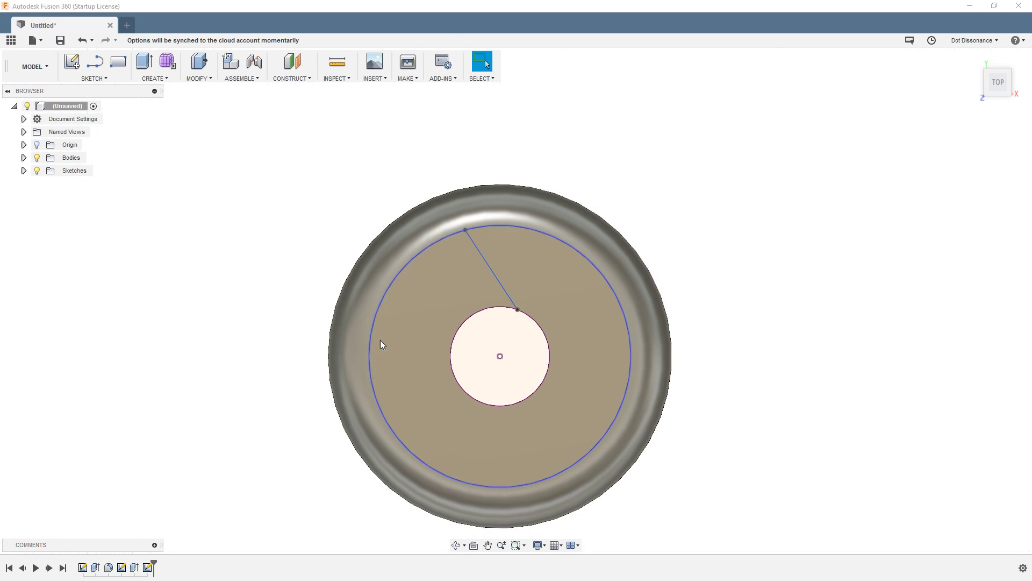
{"action": "right_click", "coordinate": [148, 568]}
{"action": "left_click", "coordinate": [200, 498]}
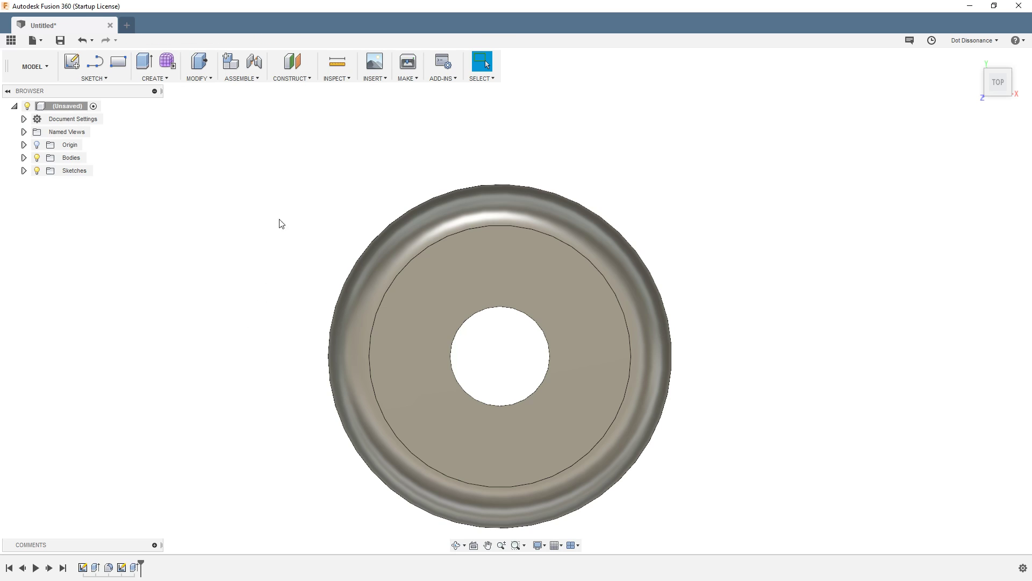
Create a new sketch on the cylinder's flat end face
{"action": "scroll", "coordinate": [278, 113], "scroll_direction": "down", "scroll_amount": 2}
{"action": "left_click", "coordinate": [72, 62]}
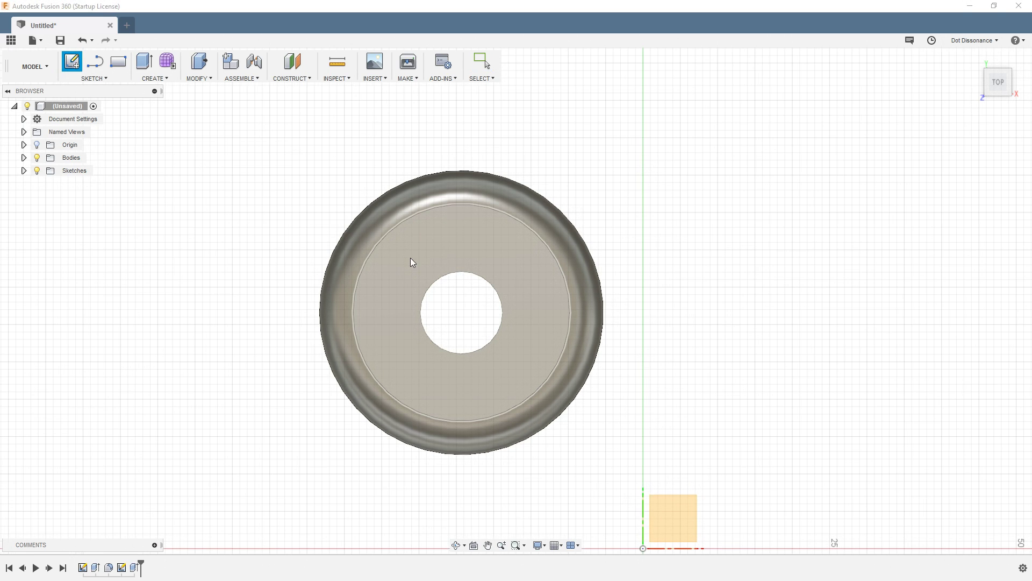
{"action": "left_click", "coordinate": [389, 273]}
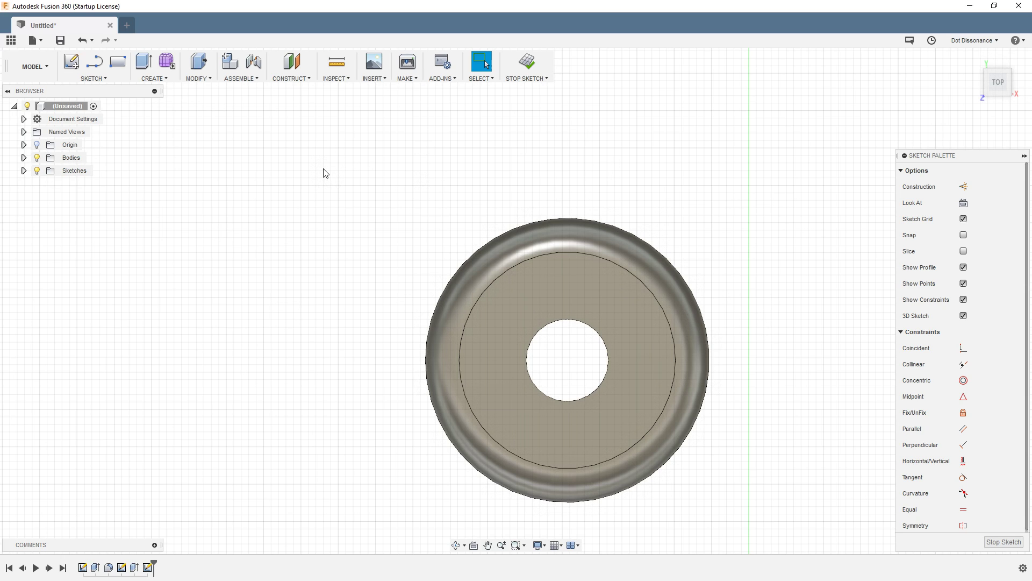
{"action": "key", "text": "l"}
{"action": "scroll", "coordinate": [581, 293], "scroll_direction": "up", "scroll_amount": 3}
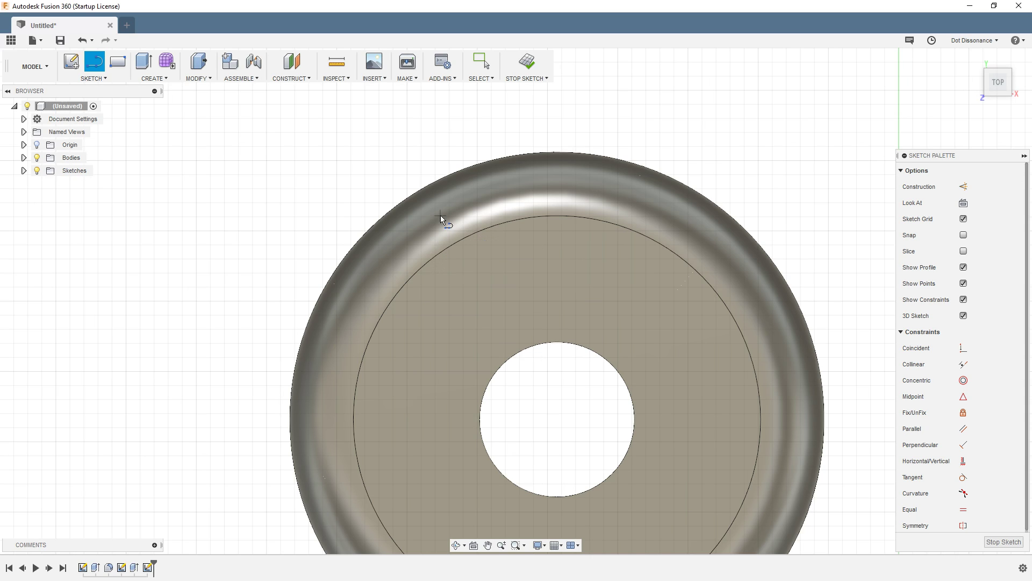
{"action": "scroll", "coordinate": [447, 191], "scroll_direction": "down", "scroll_amount": 1}
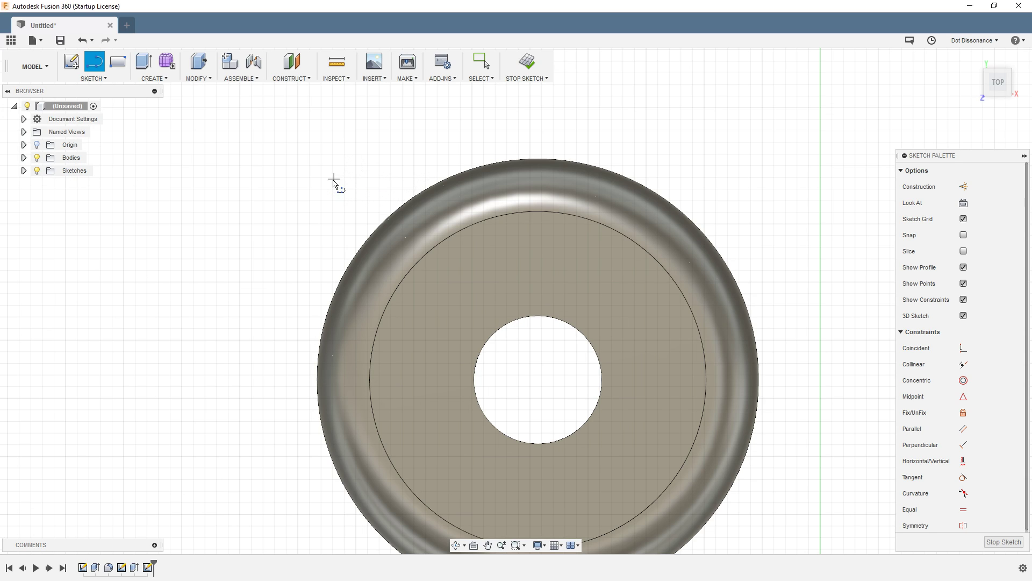
{"action": "scroll", "coordinate": [320, 181], "scroll_direction": "down", "scroll_amount": 2}
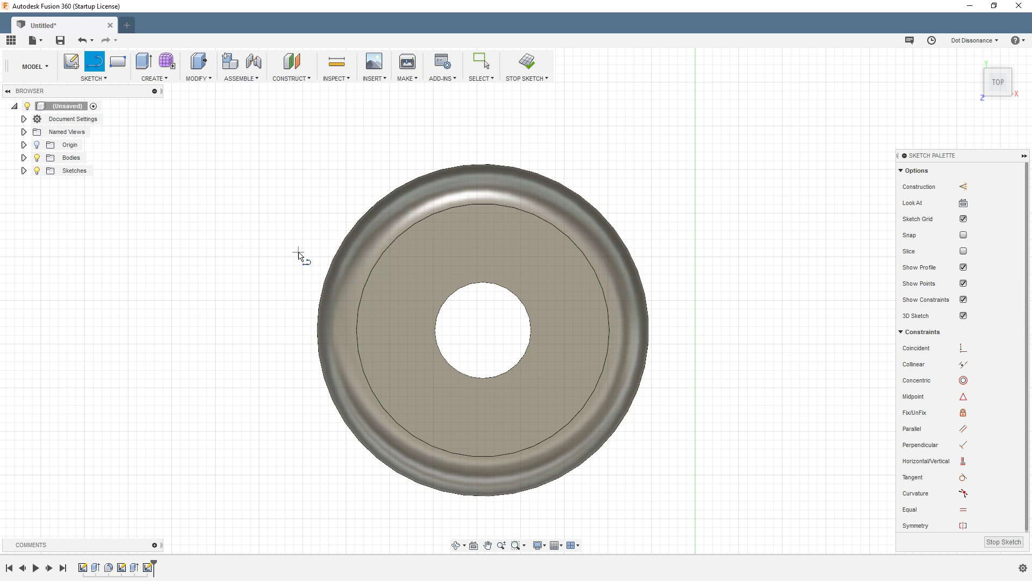
{"action": "key", "text": "Escape"}
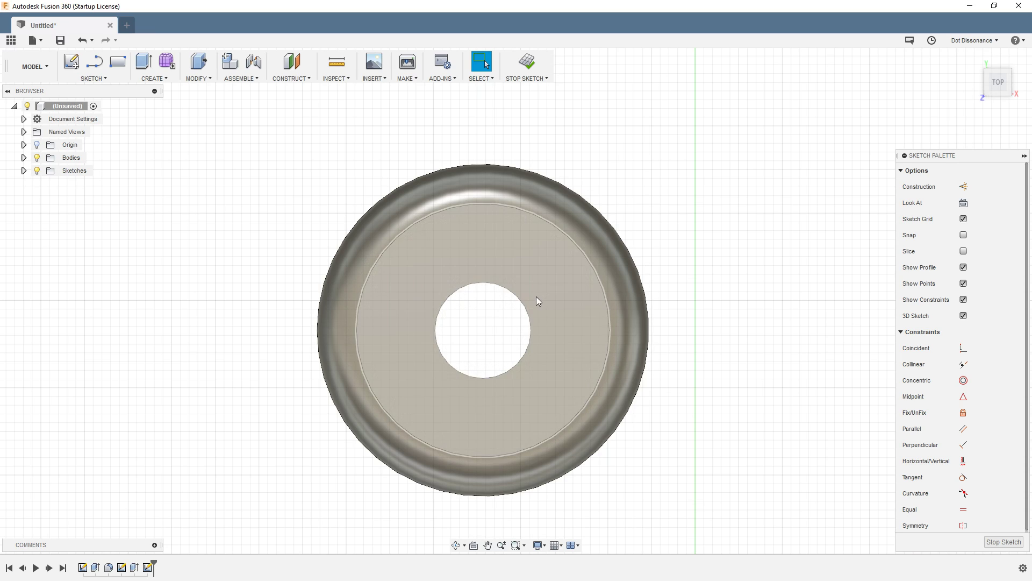
Project the end face's outer circular edge into the sketch with Projection Link enabled
{"action": "key", "text": "p"}
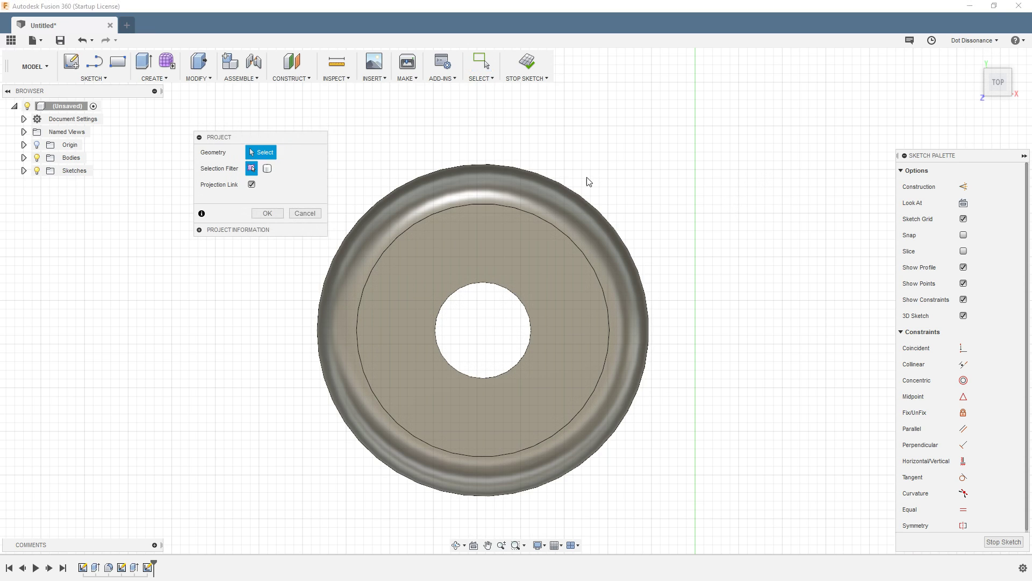
{"action": "left_click_drag", "start_coordinate": [250, 131], "coordinate": [214, 120]}
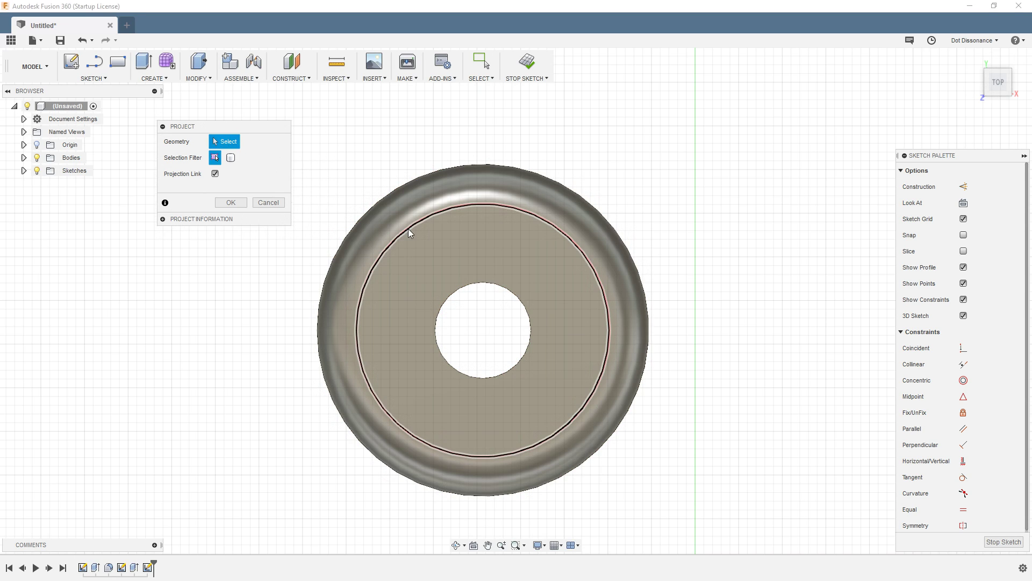
{"action": "left_click", "coordinate": [409, 228]}
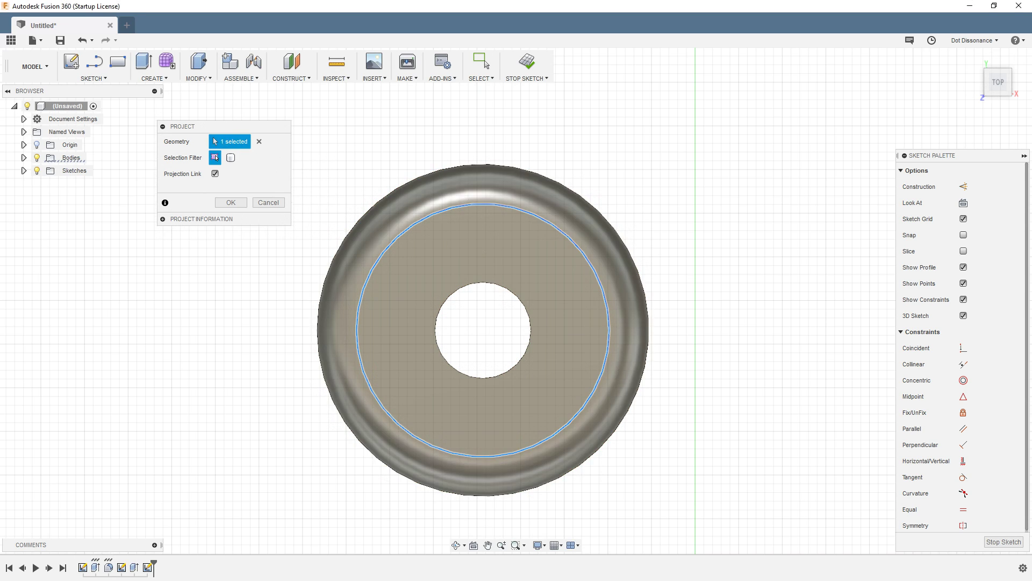
{"action": "left_click", "coordinate": [237, 202]}
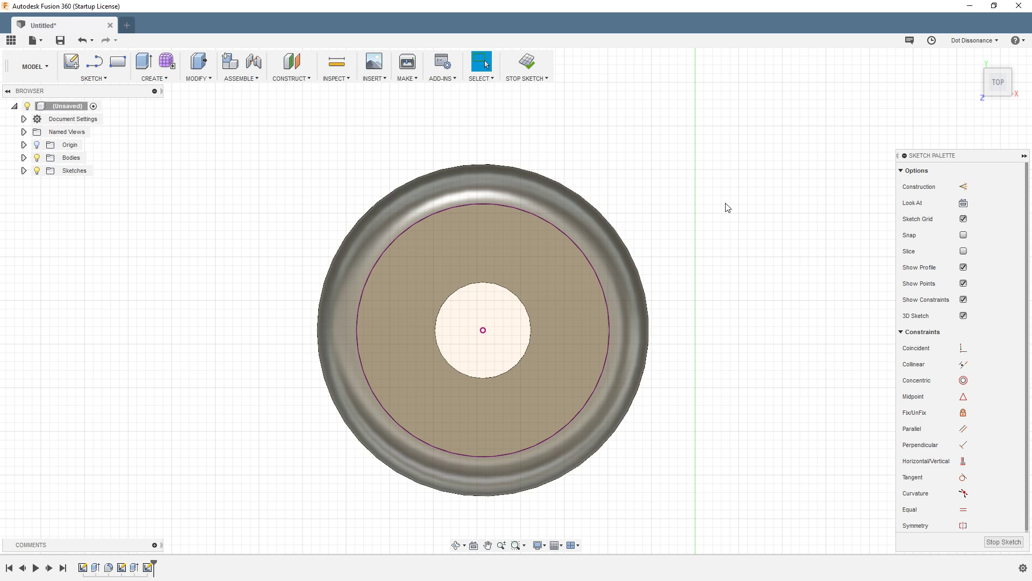
Draw a line from the projected outer circle to the unprojected edge of the center hole
{"action": "key", "text": "l"}
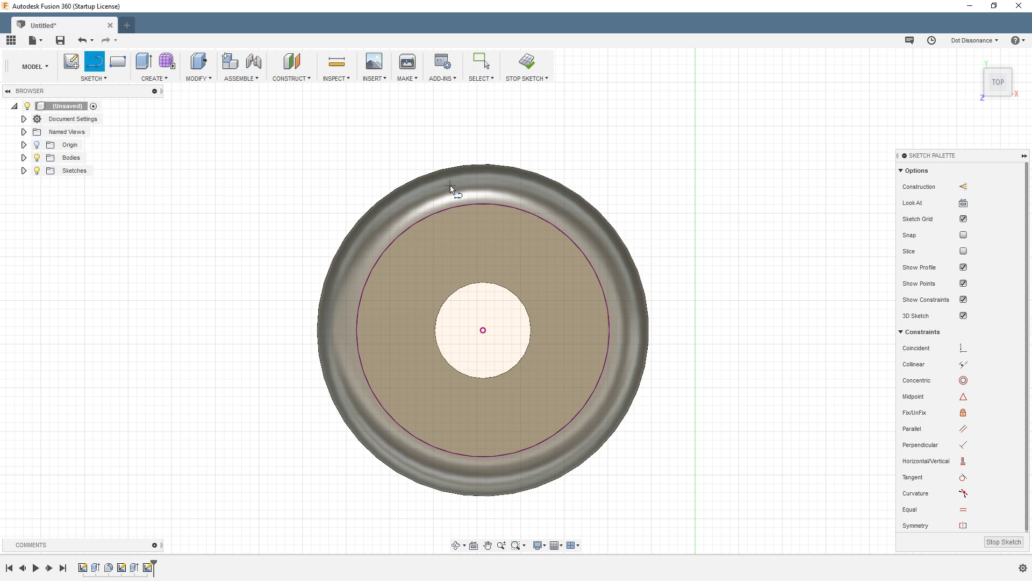
{"action": "left_click", "coordinate": [437, 215]}
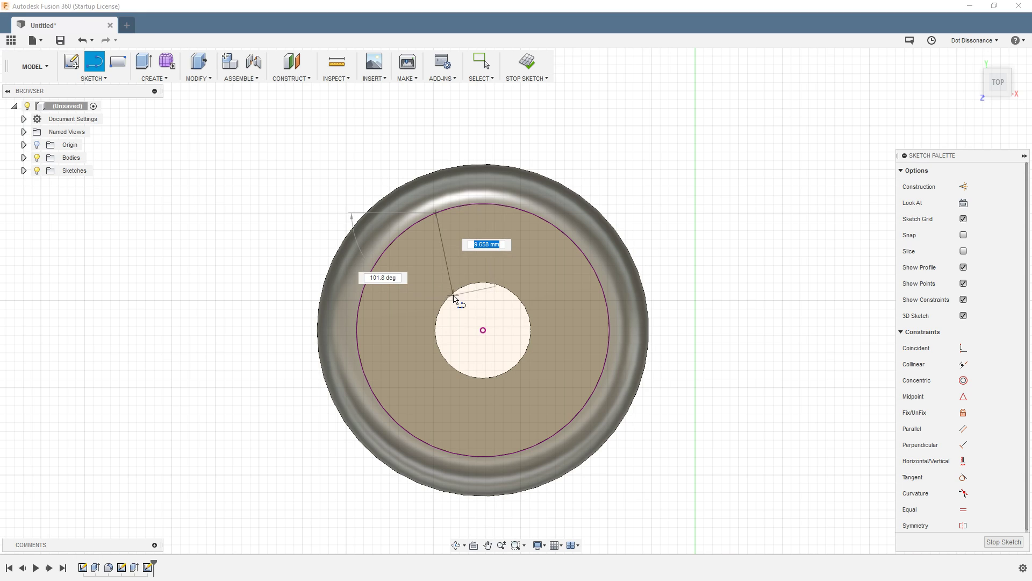
{"action": "scroll", "coordinate": [454, 298], "scroll_direction": "up", "scroll_amount": 5}
{"action": "left_click", "coordinate": [485, 290]}
{"action": "key", "text": "Escape"}
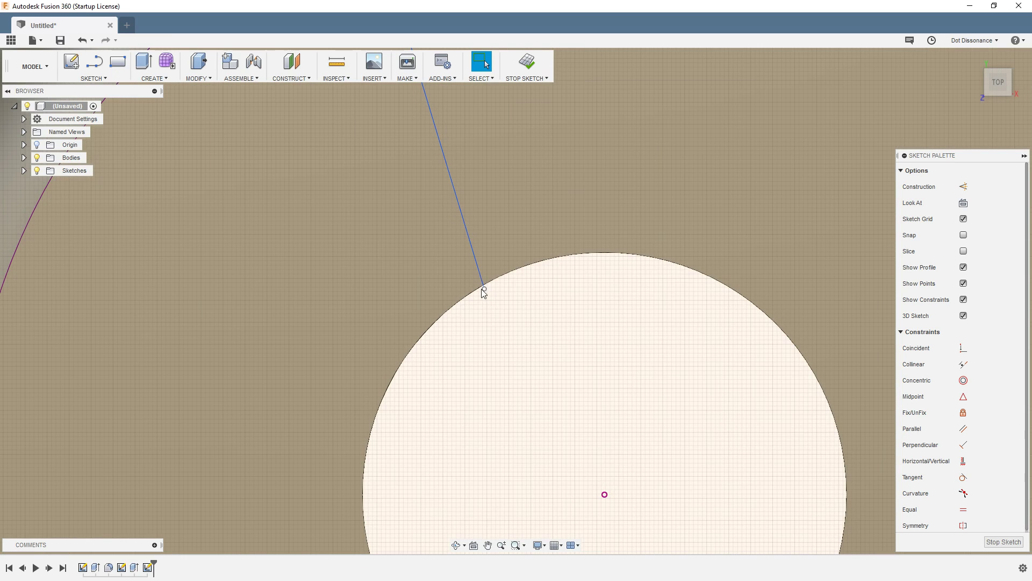
Undo the end-face sketch together with its projected circle and line
{"action": "scroll", "coordinate": [463, 362], "scroll_direction": "down", "scroll_amount": 5}
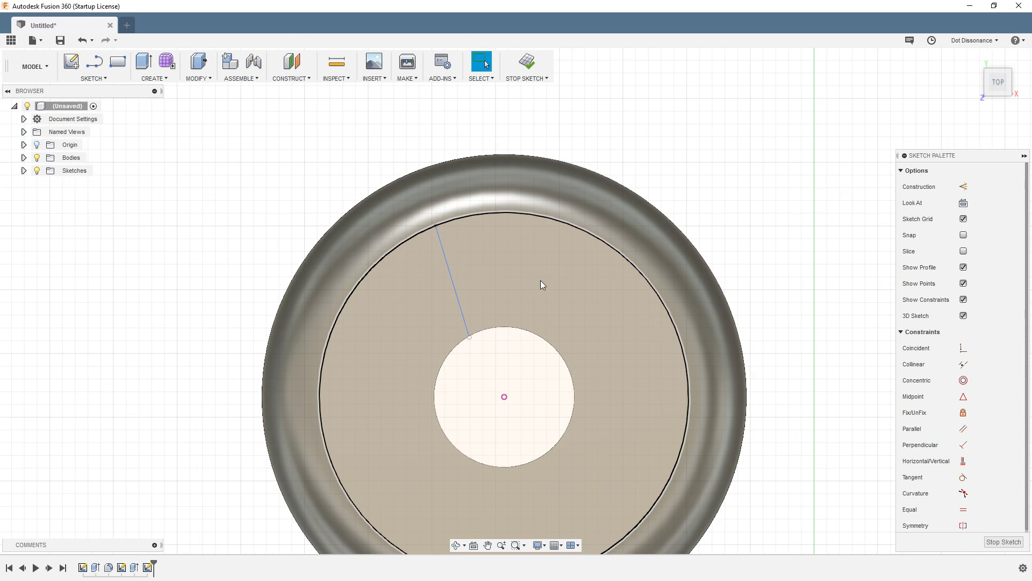
{"action": "scroll", "coordinate": [579, 241], "scroll_direction": "down", "scroll_amount": 2}
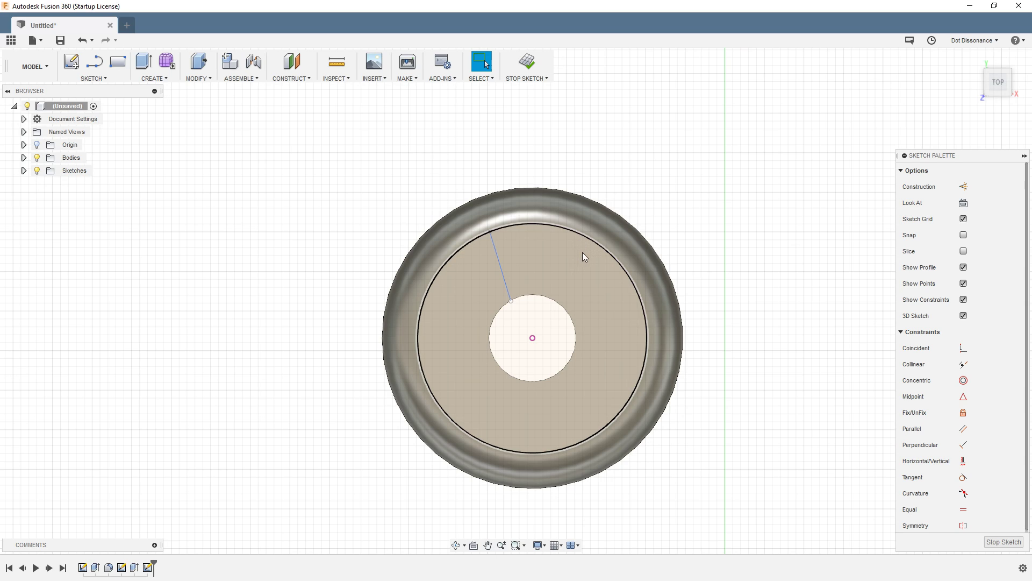
{"action": "left_click", "coordinate": [583, 256]}
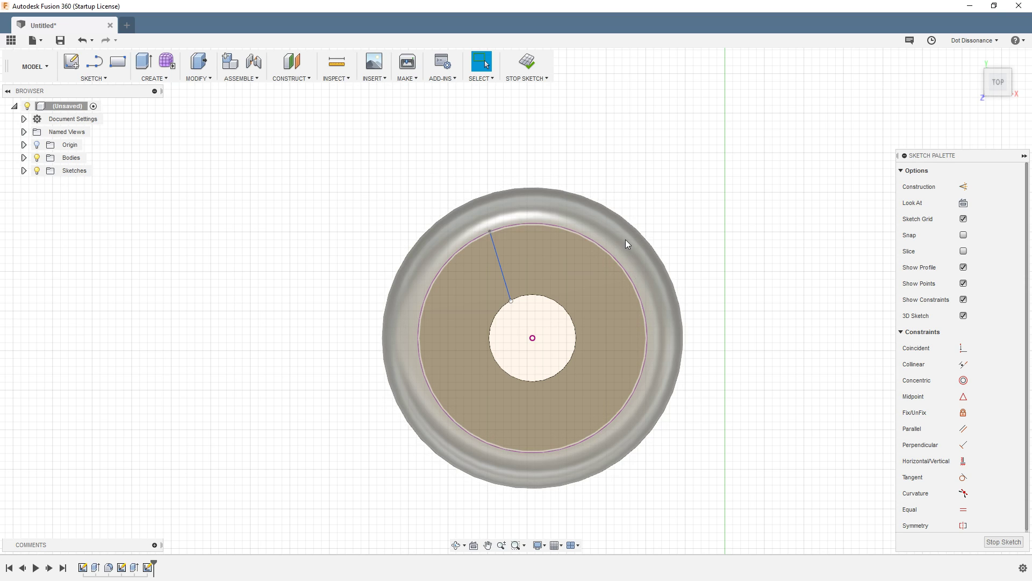
{"action": "key", "text": "ctrl+z"}
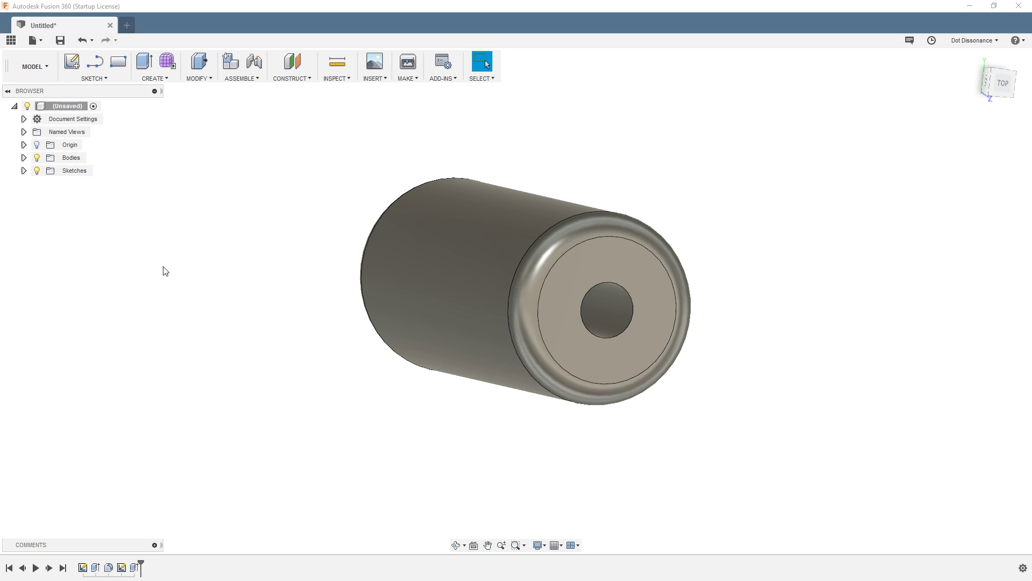
{"action": "scroll", "coordinate": [293, 478], "scroll_direction": "down", "scroll_amount": 1}
{"action": "scroll", "coordinate": [302, 511], "scroll_direction": "up", "scroll_amount": 1}
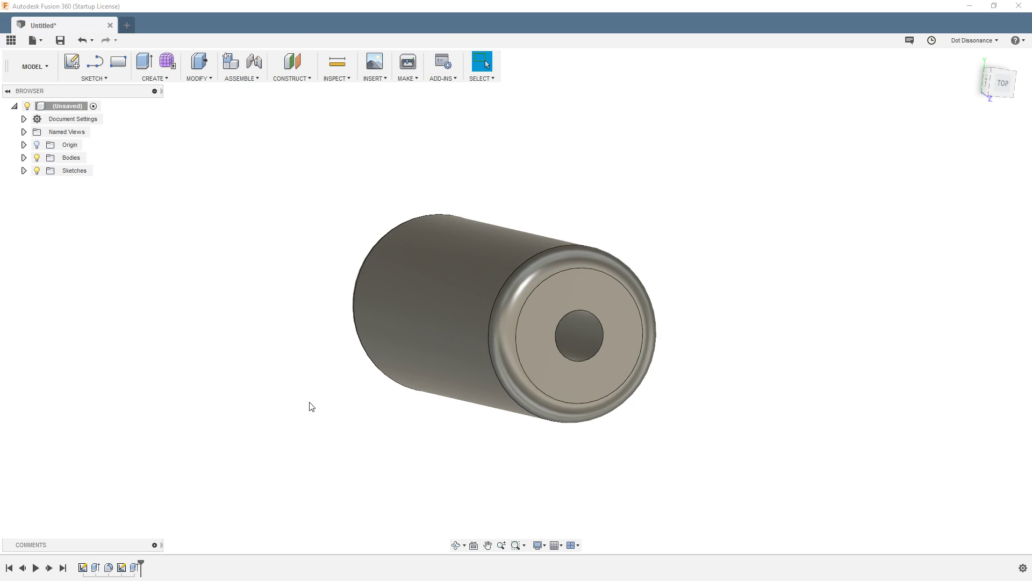
{"action": "scroll", "coordinate": [338, 380], "scroll_direction": "up", "scroll_amount": 1}
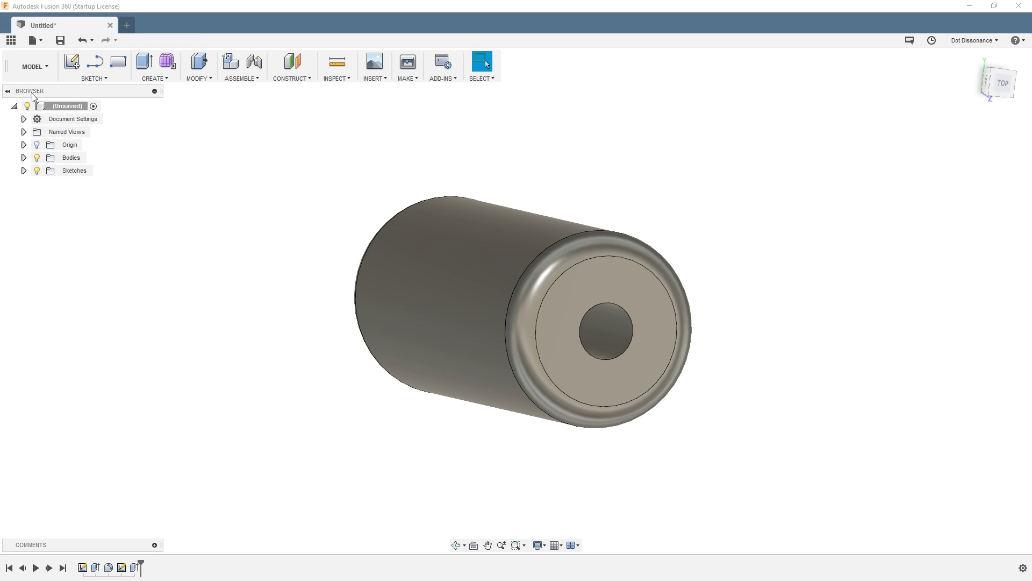
Create a new project named "Fusion 360 Design Series" in the project list
{"action": "left_click", "coordinate": [11, 40]}
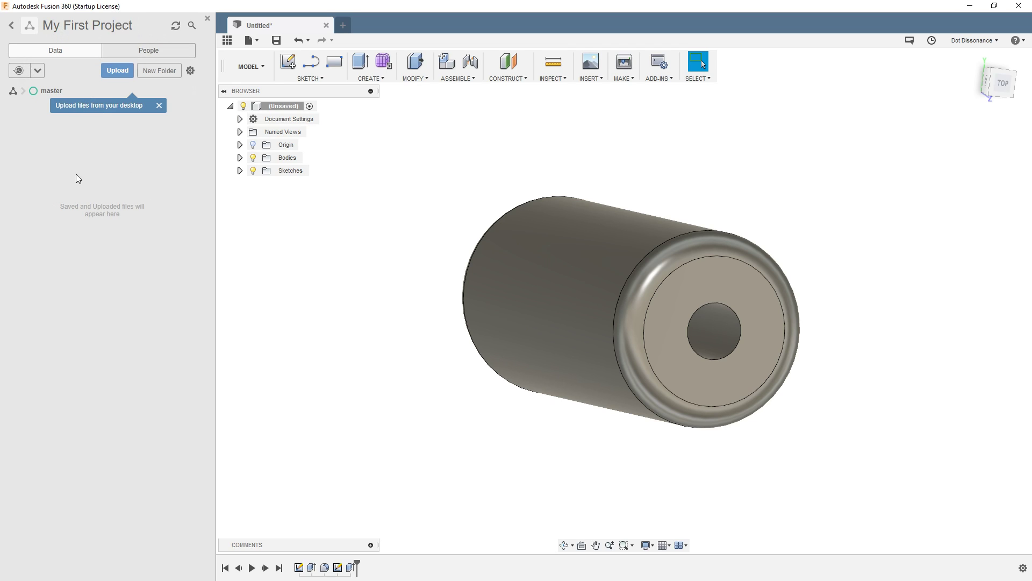
{"action": "left_click", "coordinate": [12, 25]}
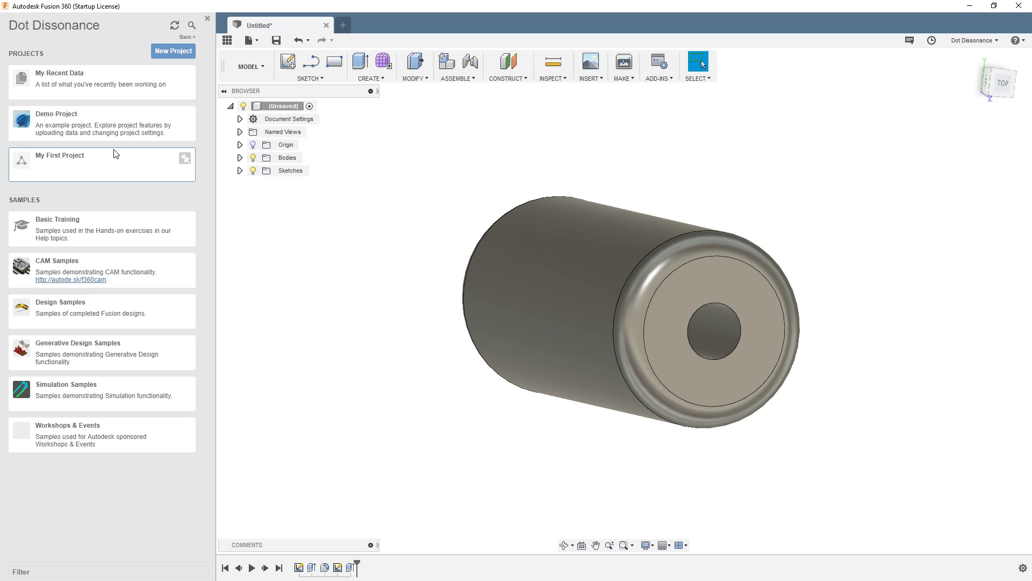
{"action": "left_click", "coordinate": [175, 51]}
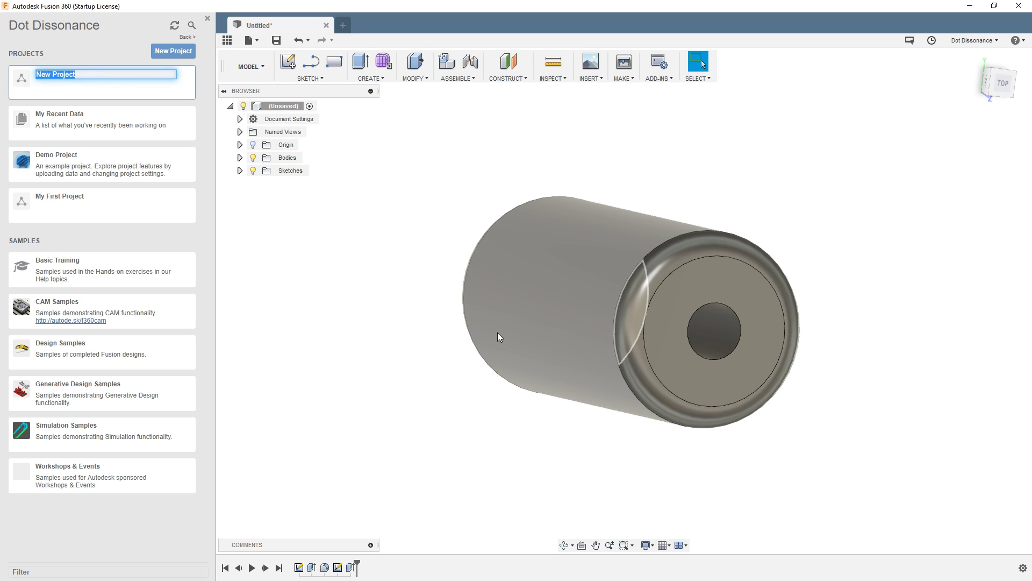
{"action": "type", "text": "Fusion "}
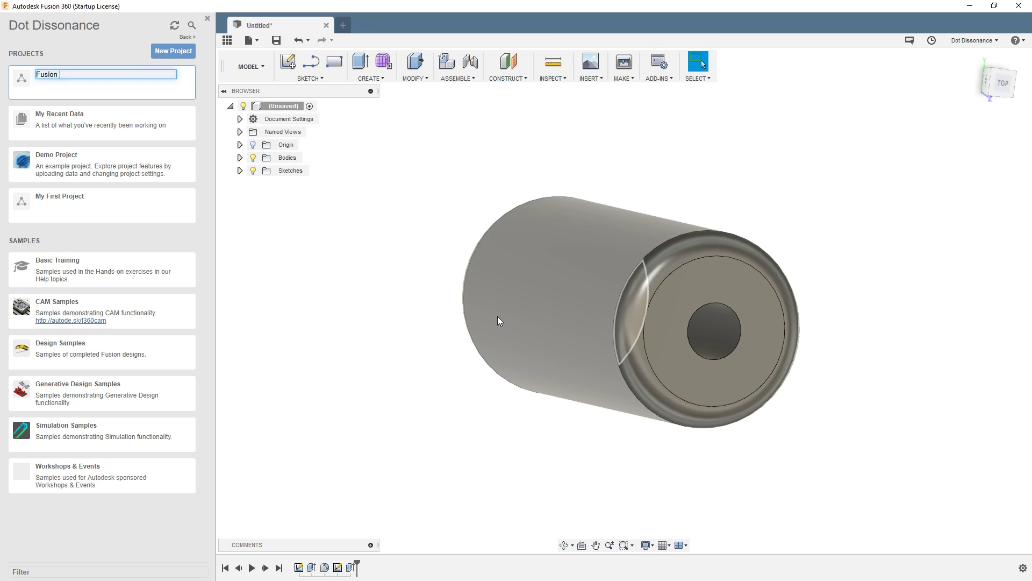
{"action": "type", "text": "360 Design Series"}
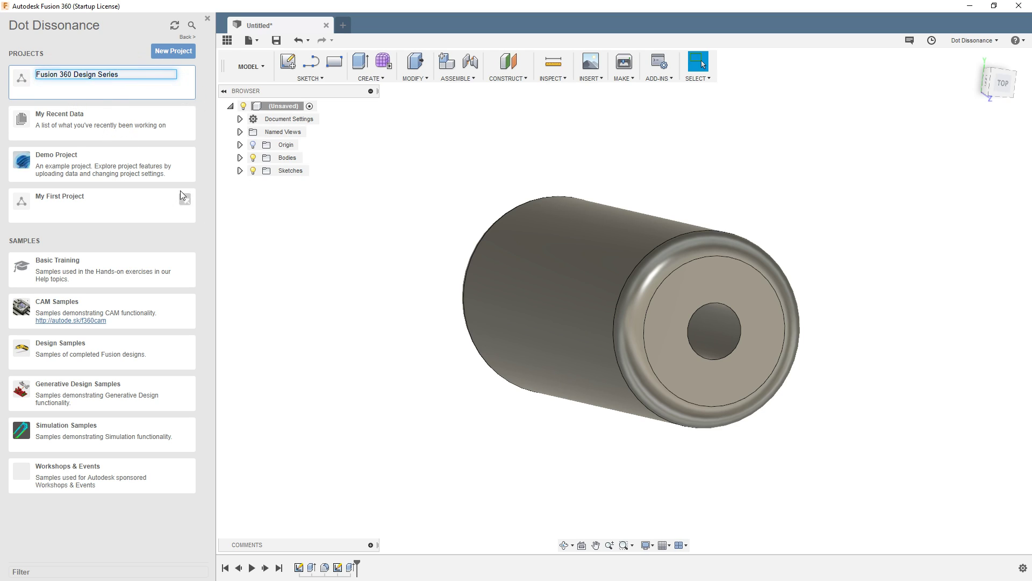
{"action": "key", "text": "Return"}
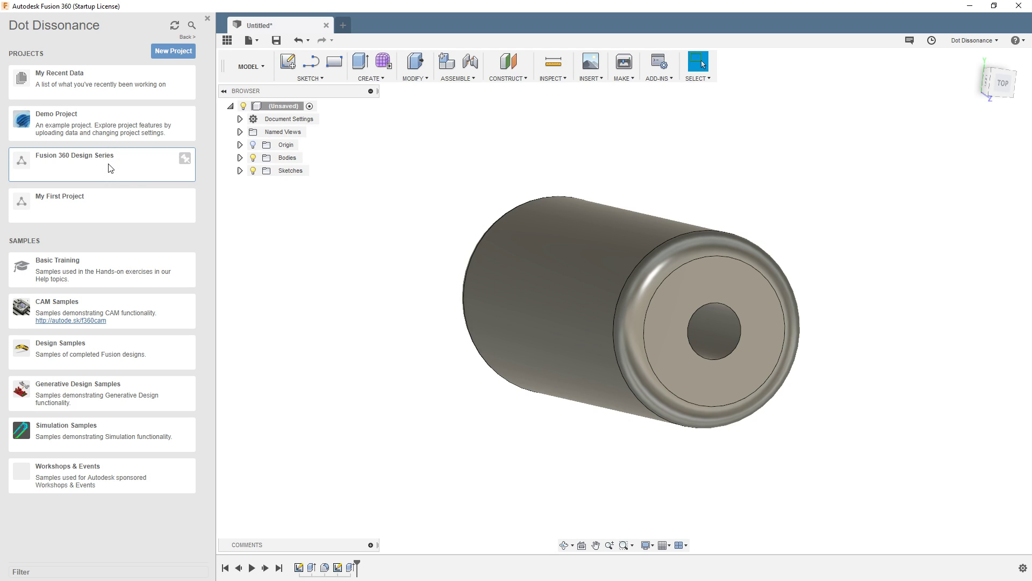
Open the Fusion 360 Design Series project and create a folder named "Test001" in it
{"action": "left_click", "coordinate": [107, 161]}
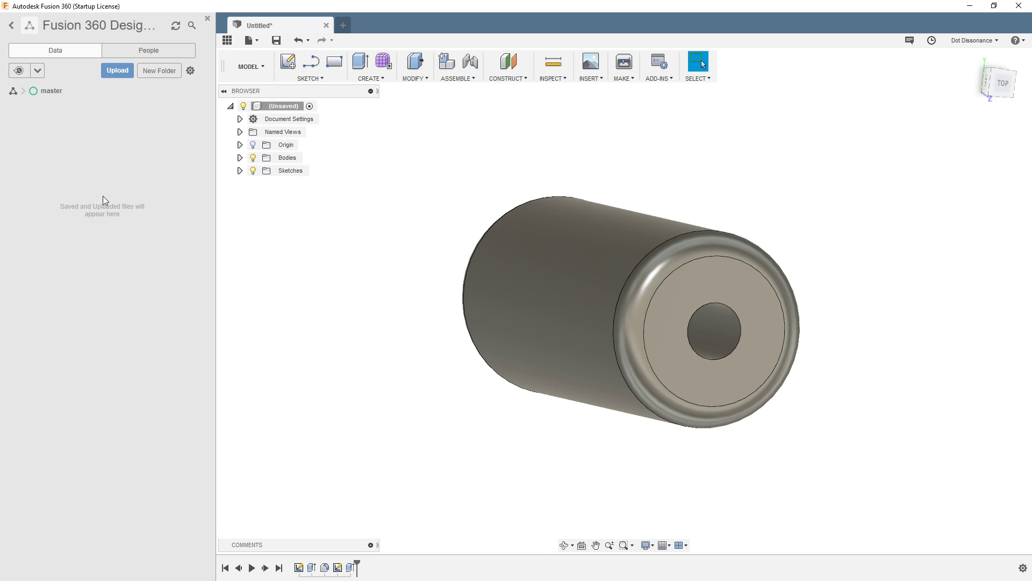
{"action": "left_click", "coordinate": [153, 70]}
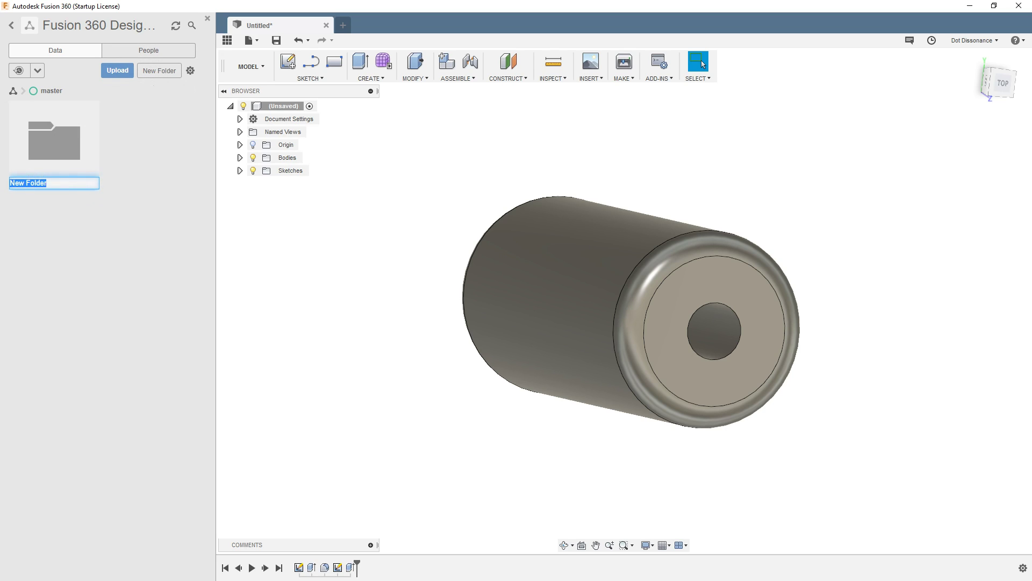
{"action": "type", "text": "Vid"}
{"action": "key", "text": "BackSpace"}
{"action": "key", "text": "BackSpace"}
{"action": "type", "text": "Test001"}
{"action": "key", "text": "Return"}
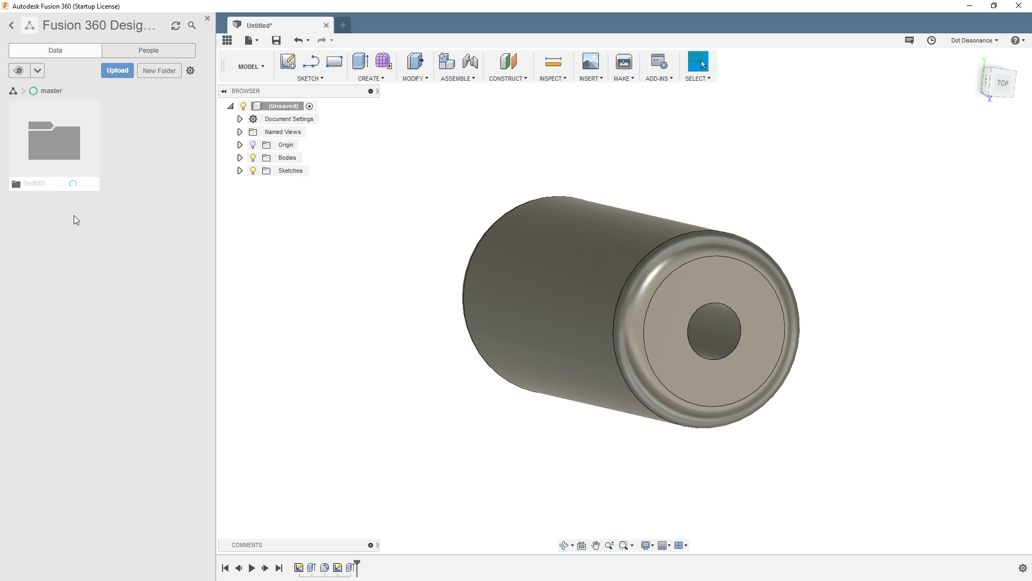
Open the Test001 folder and create a subfolder named "002" in it
{"action": "double_click", "coordinate": [48, 151]}
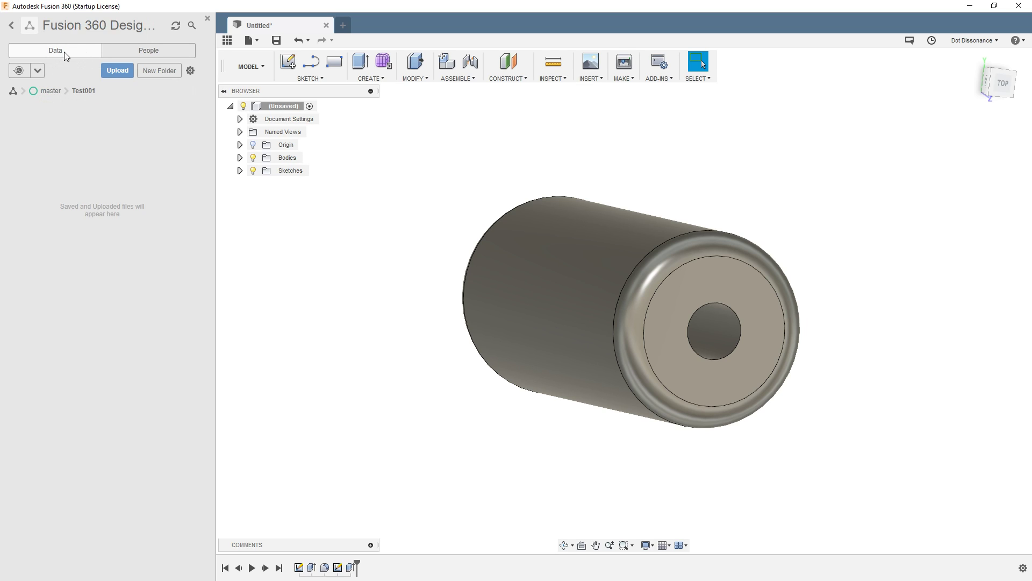
{"action": "left_click", "coordinate": [49, 91]}
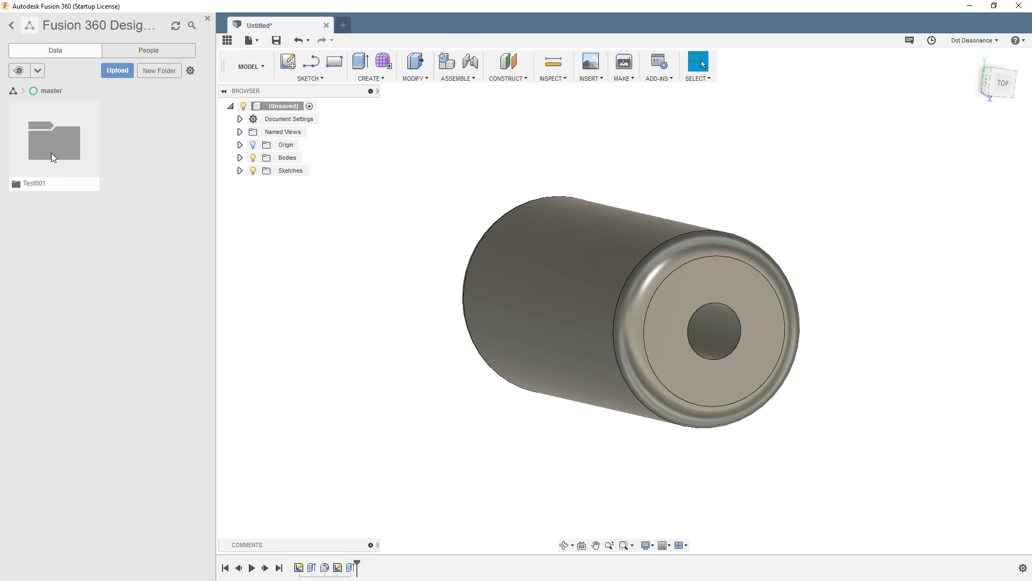
{"action": "double_click", "coordinate": [57, 138]}
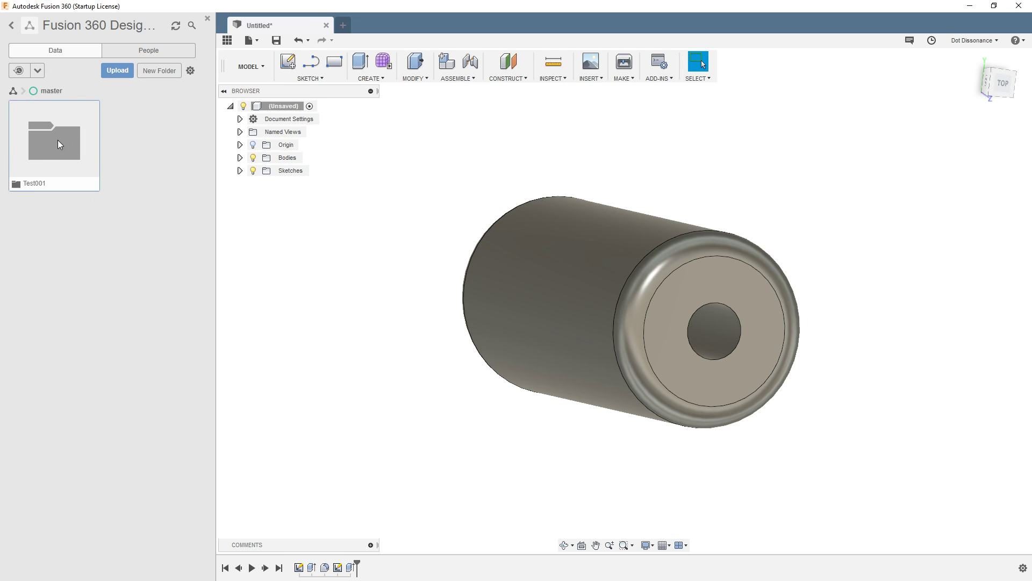
{"action": "left_click", "coordinate": [150, 76]}
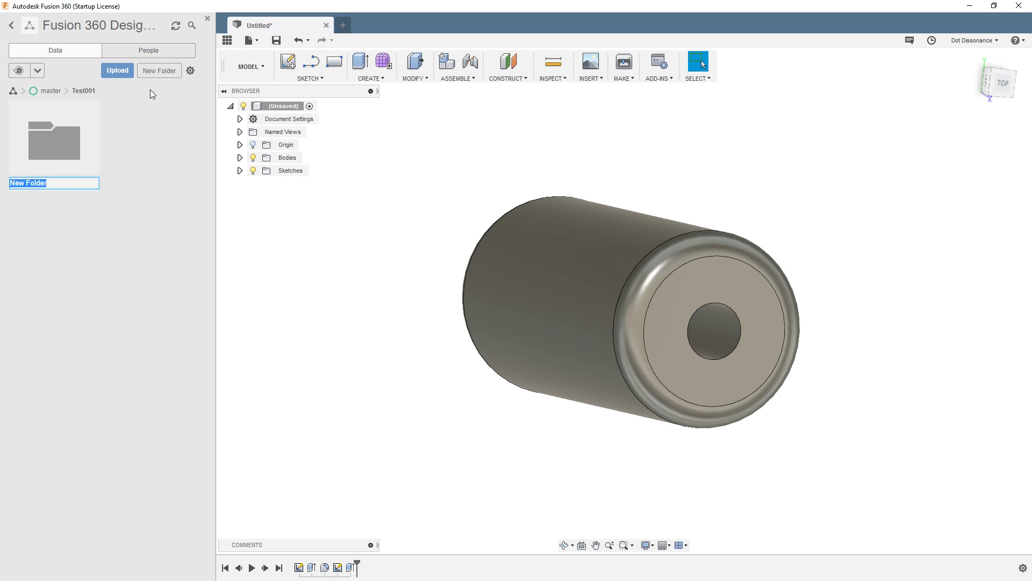
{"action": "type", "text": "002"}
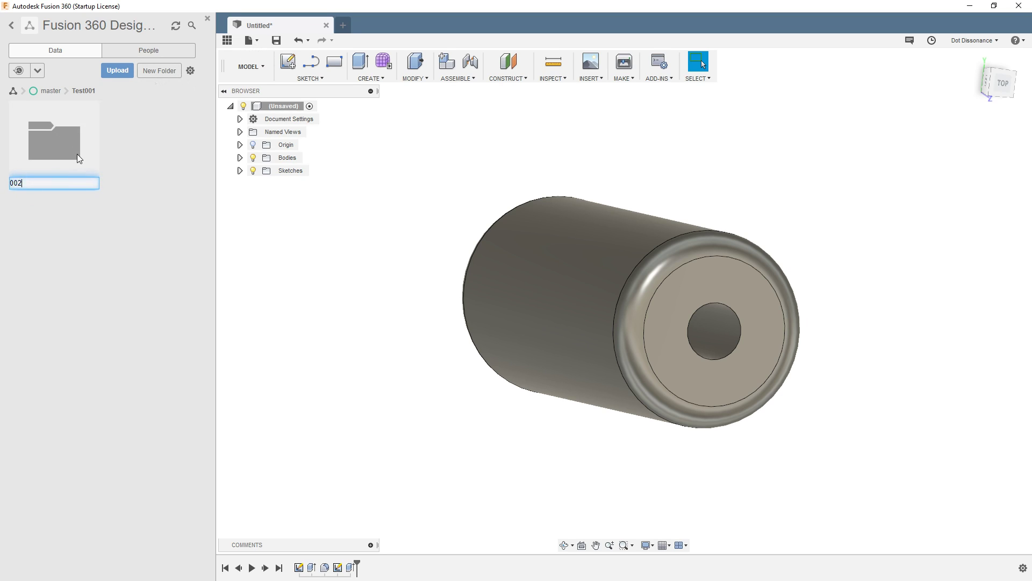
{"action": "key", "text": "Return"}
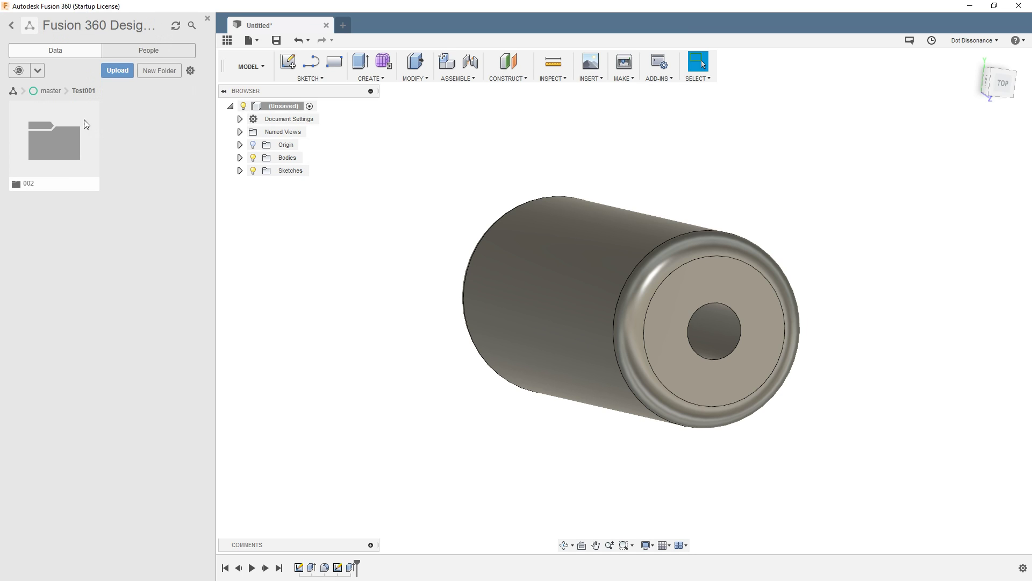
Open folder 002 and create a nested subfolder named "003" in it
{"action": "double_click", "coordinate": [51, 152]}
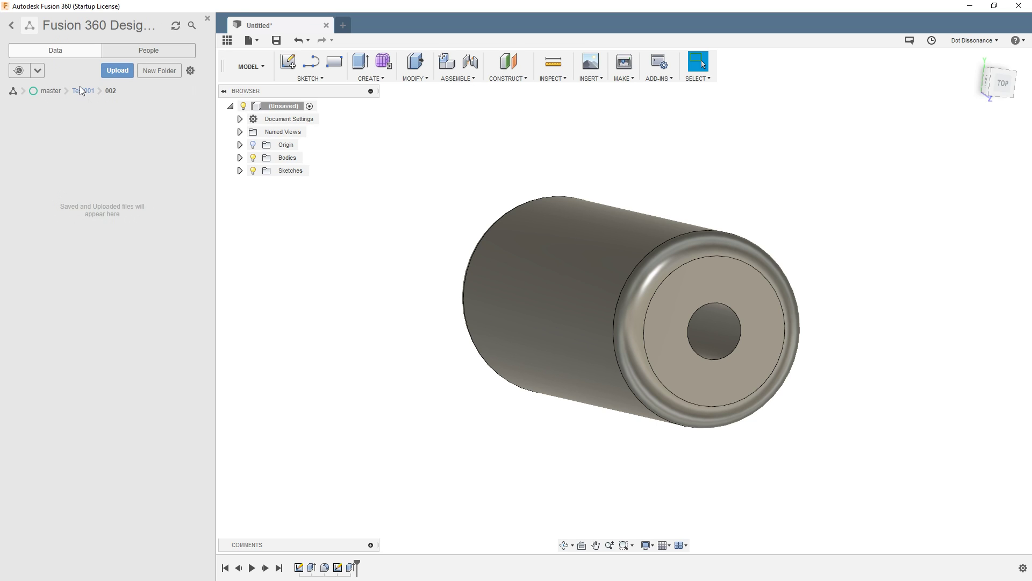
{"action": "left_click", "coordinate": [145, 75]}
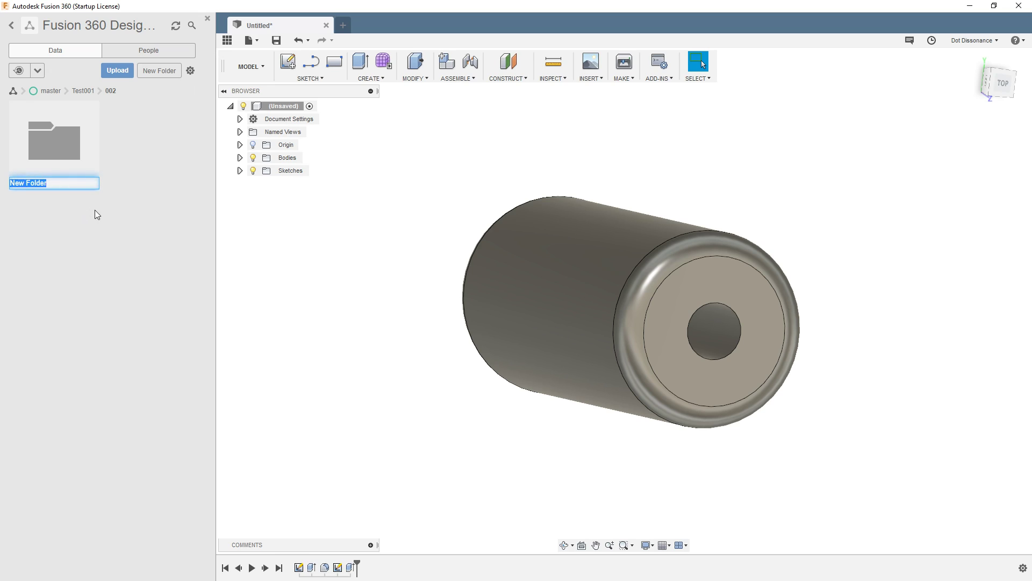
{"action": "type", "text": "003"}
{"action": "key", "text": "Return"}
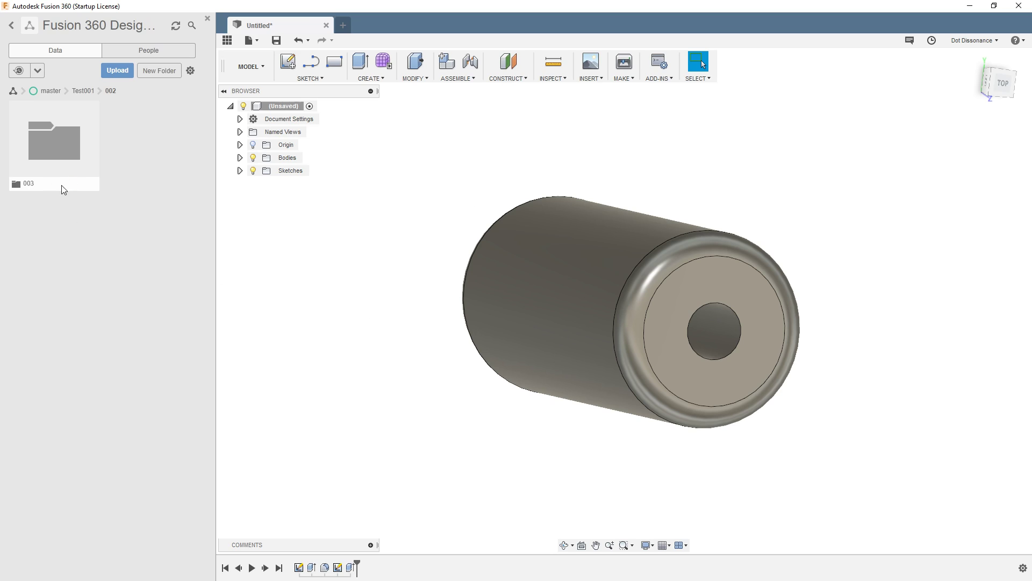
Browse the nested folder path from master through Test001 and 002 to 003, and return to the project list
{"action": "double_click", "coordinate": [58, 144]}
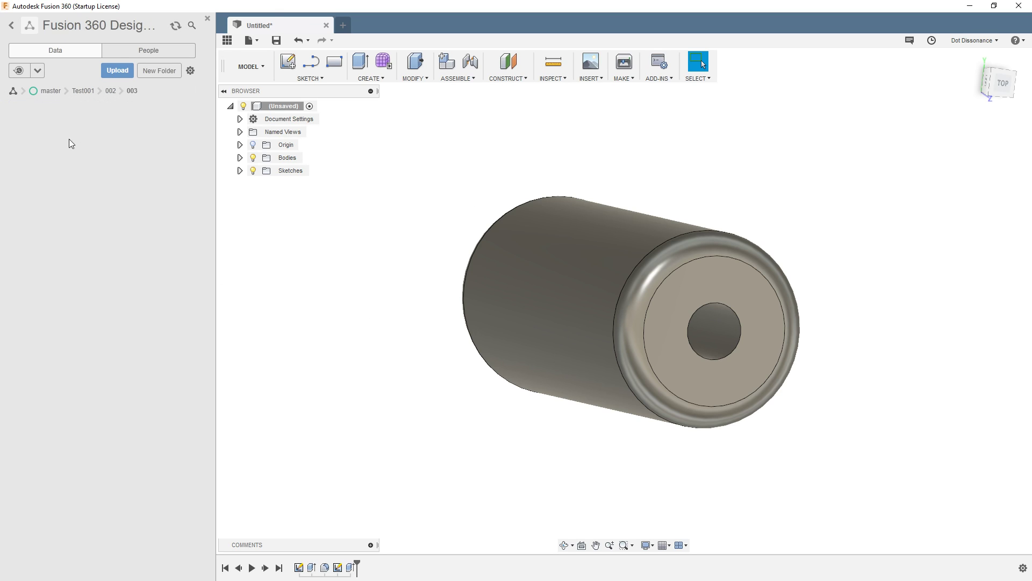
{"action": "left_click", "coordinate": [109, 91]}
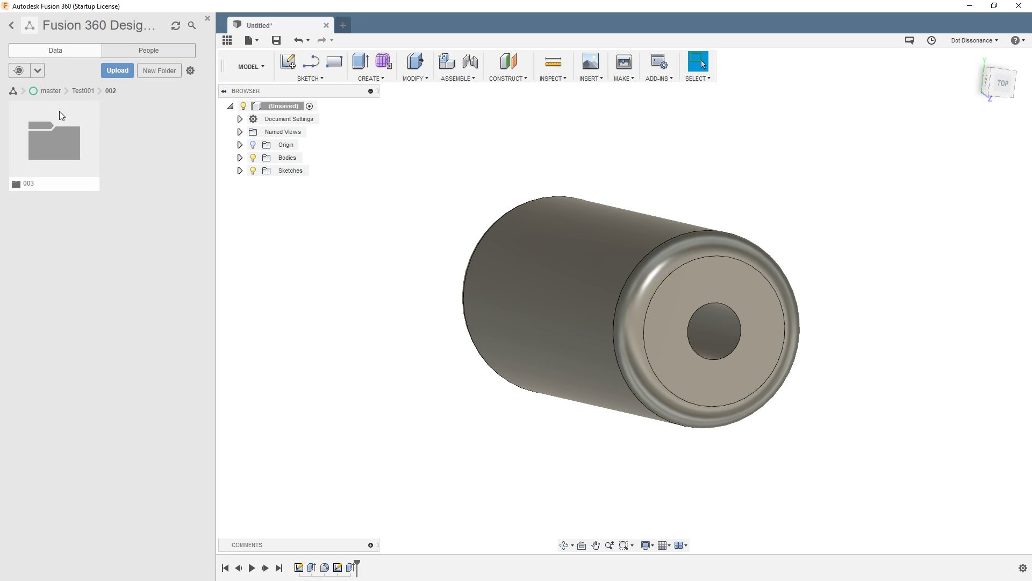
{"action": "double_click", "coordinate": [52, 143]}
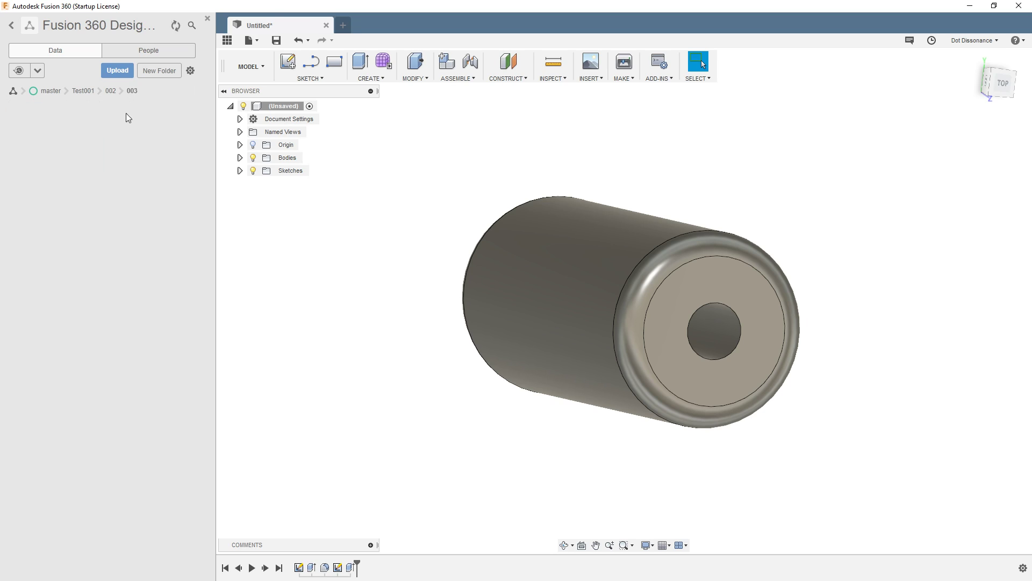
{"action": "left_click", "coordinate": [54, 93]}
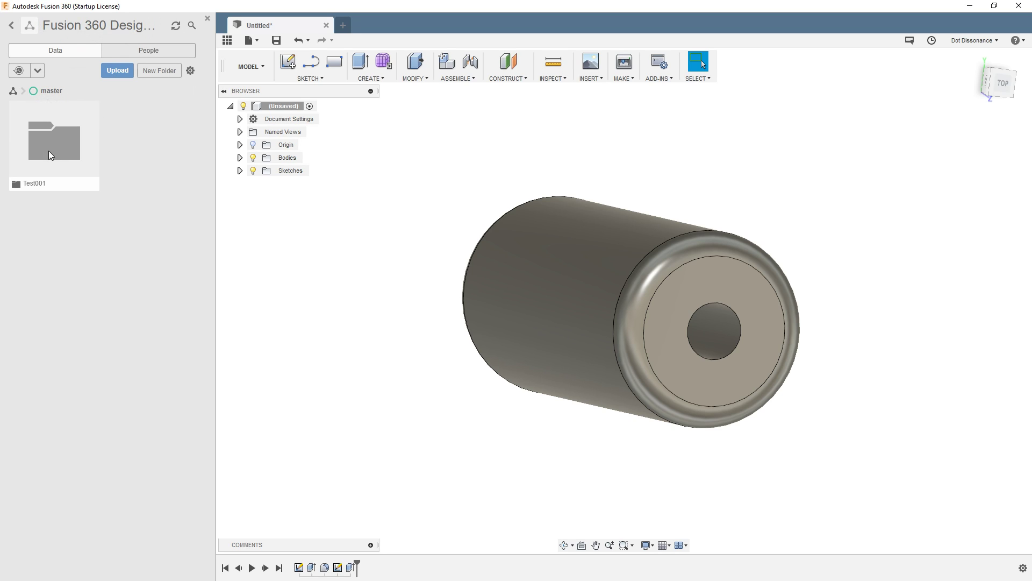
{"action": "double_click", "coordinate": [61, 132]}
{"action": "double_click", "coordinate": [49, 145]}
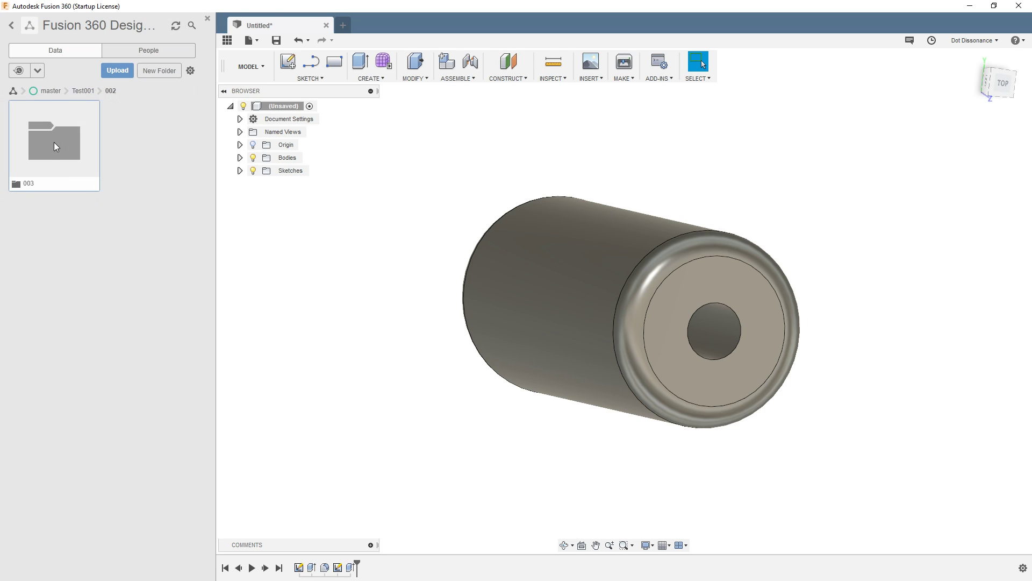
{"action": "double_click", "coordinate": [60, 138]}
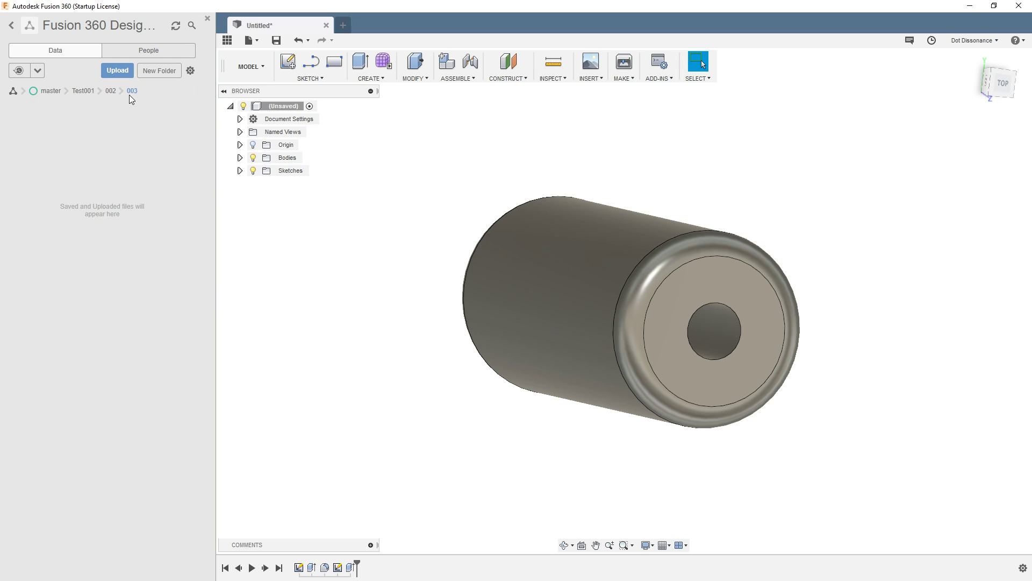
{"action": "left_click", "coordinate": [11, 25]}
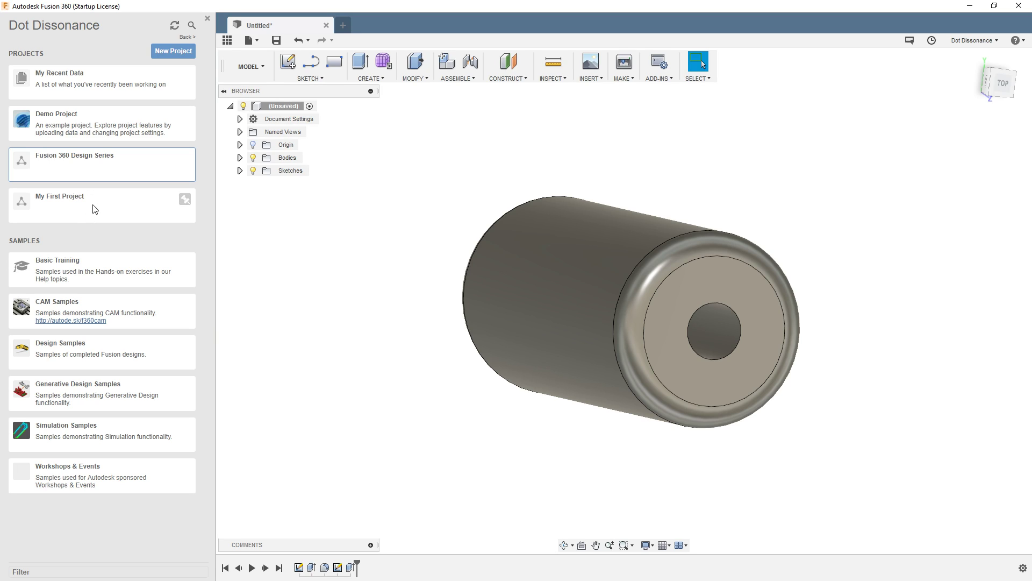
Reopen the Fusion 360 Design Series project and examine the management options offered for the Test001 folder
{"action": "left_click", "coordinate": [79, 170]}
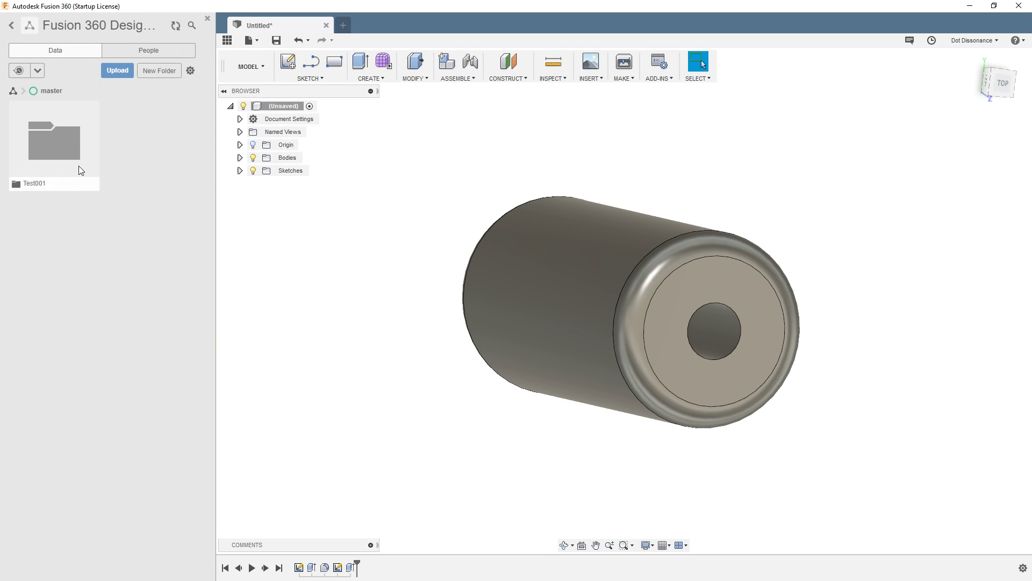
{"action": "right_click", "coordinate": [63, 143]}
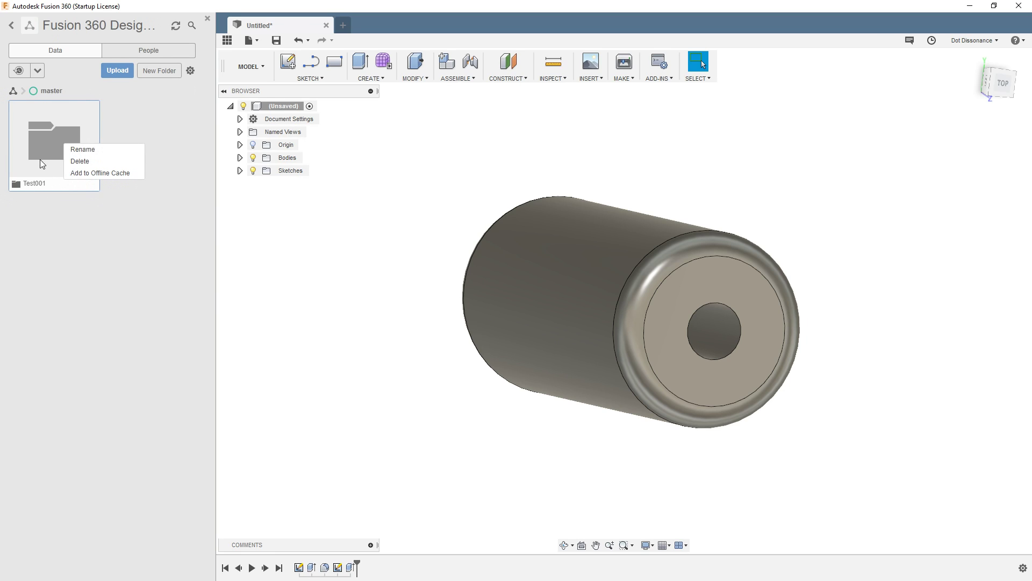
{"action": "left_click", "coordinate": [85, 259]}
{"action": "right_click", "coordinate": [72, 157]}
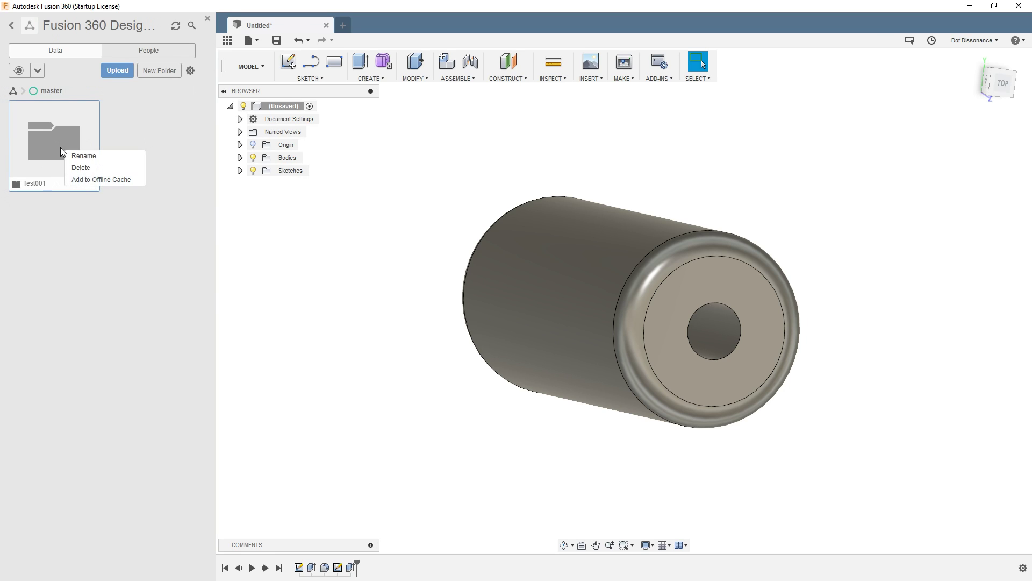
{"action": "left_click", "coordinate": [74, 246]}
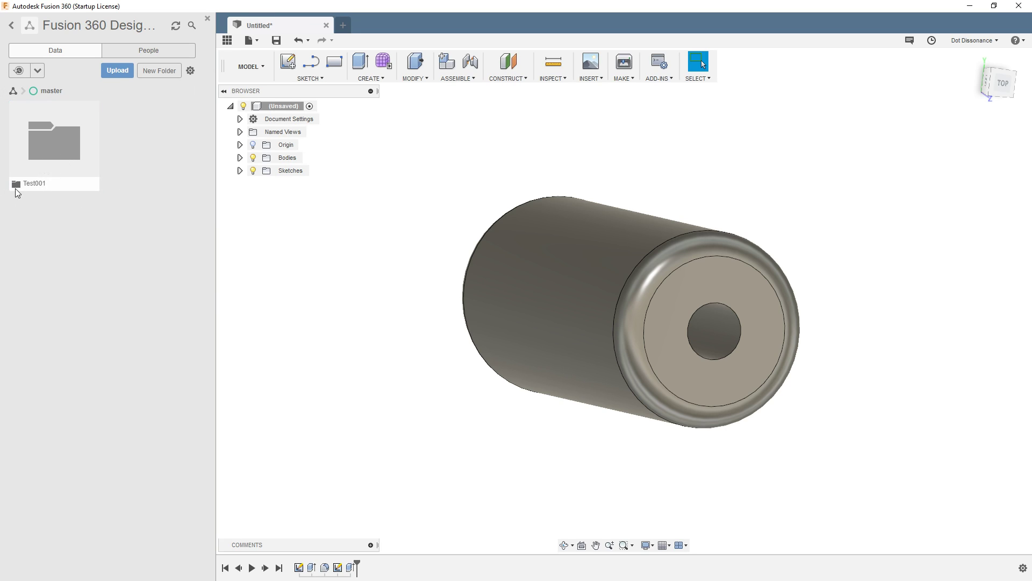
{"action": "right_click", "coordinate": [52, 152]}
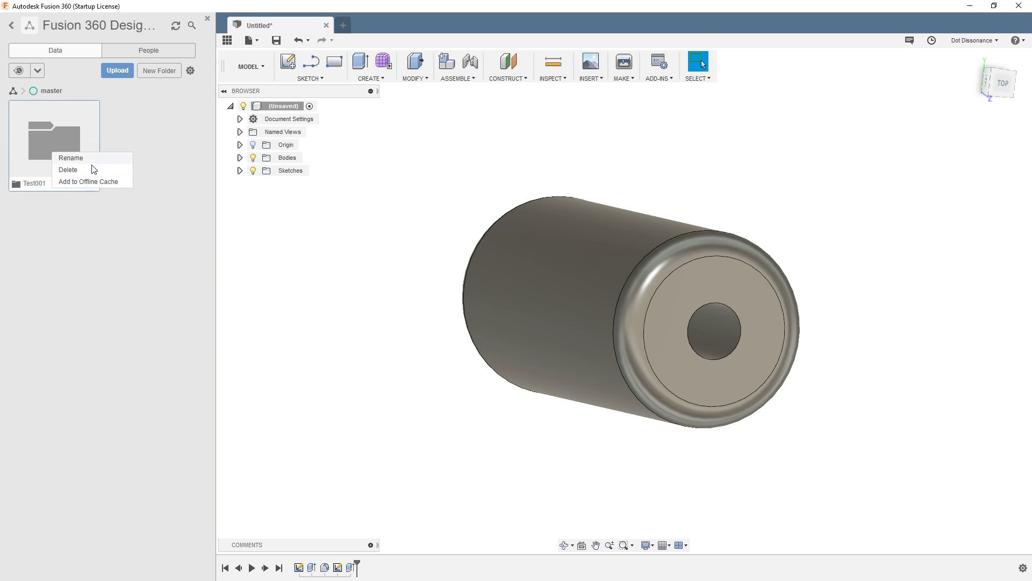
{"action": "left_click", "coordinate": [102, 269]}
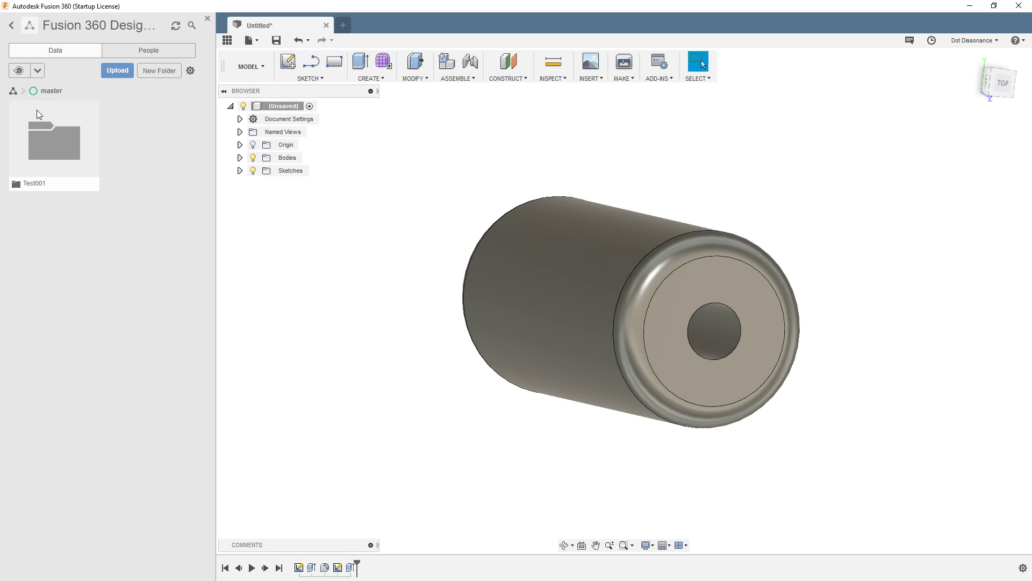
Open the Test001 folder and delete its subfolder 002
{"action": "double_click", "coordinate": [51, 142]}
{"action": "right_click", "coordinate": [50, 142]}
{"action": "left_click", "coordinate": [83, 161]}
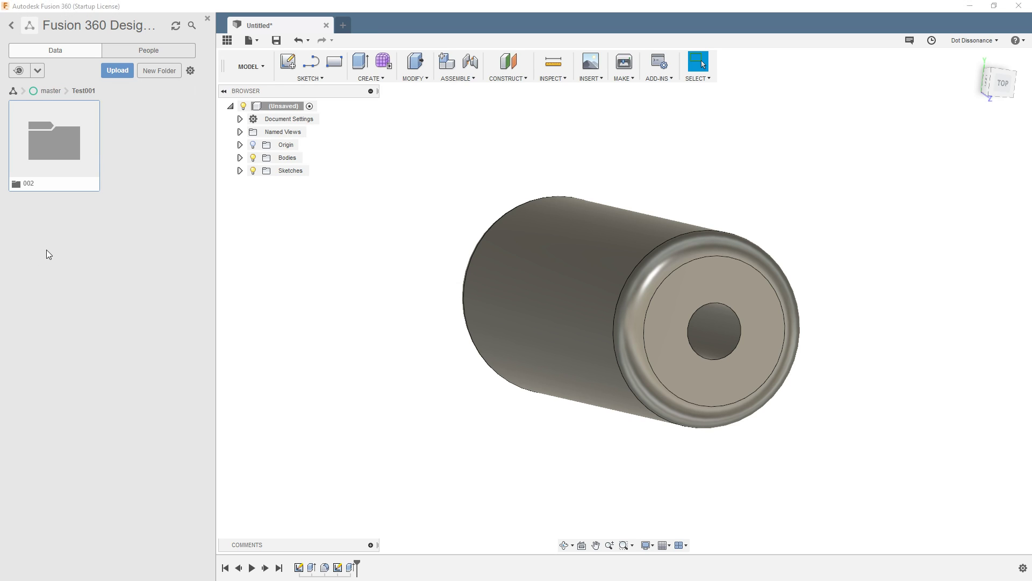
{"action": "left_click", "coordinate": [545, 343]}
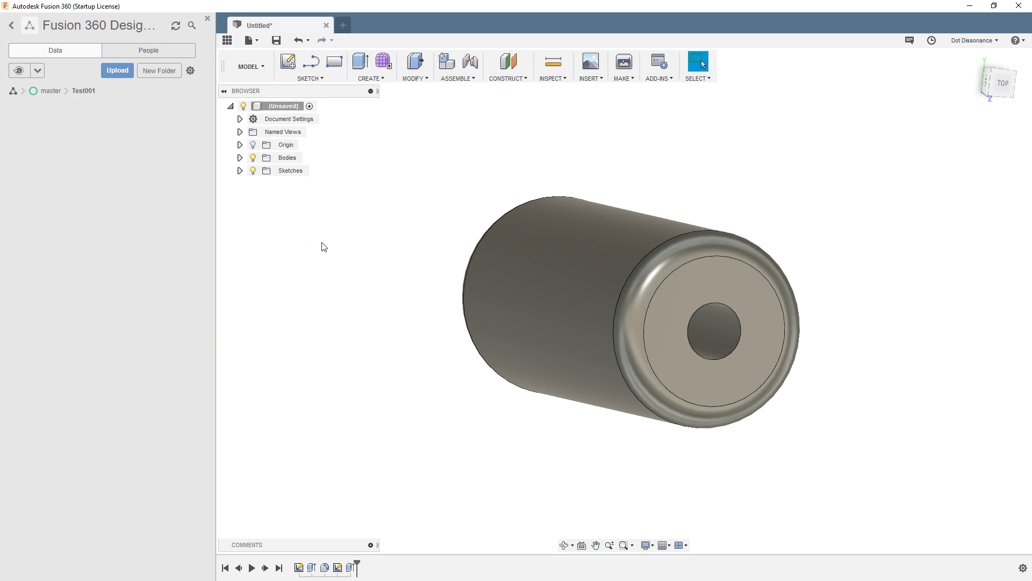
Save the untitled cylinder design as "Part001" in the Test001 folder of the Fusion 360 Design Series project
{"action": "left_click", "coordinate": [276, 41]}
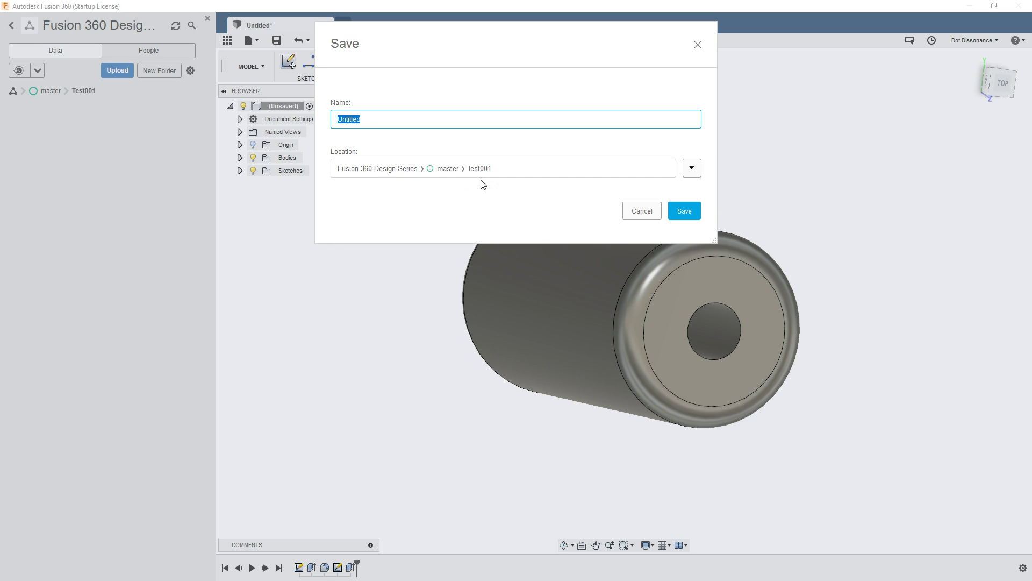
{"action": "left_click", "coordinate": [373, 115]}
{"action": "key", "text": "ctrl+a"}
{"action": "type", "text": "Part001"}
{"action": "key", "text": "Return"}
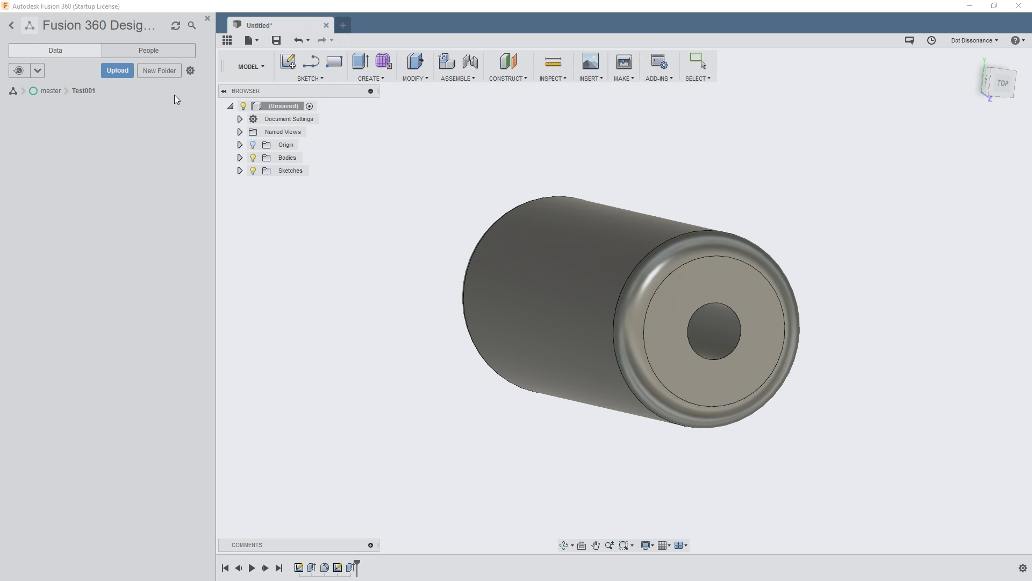